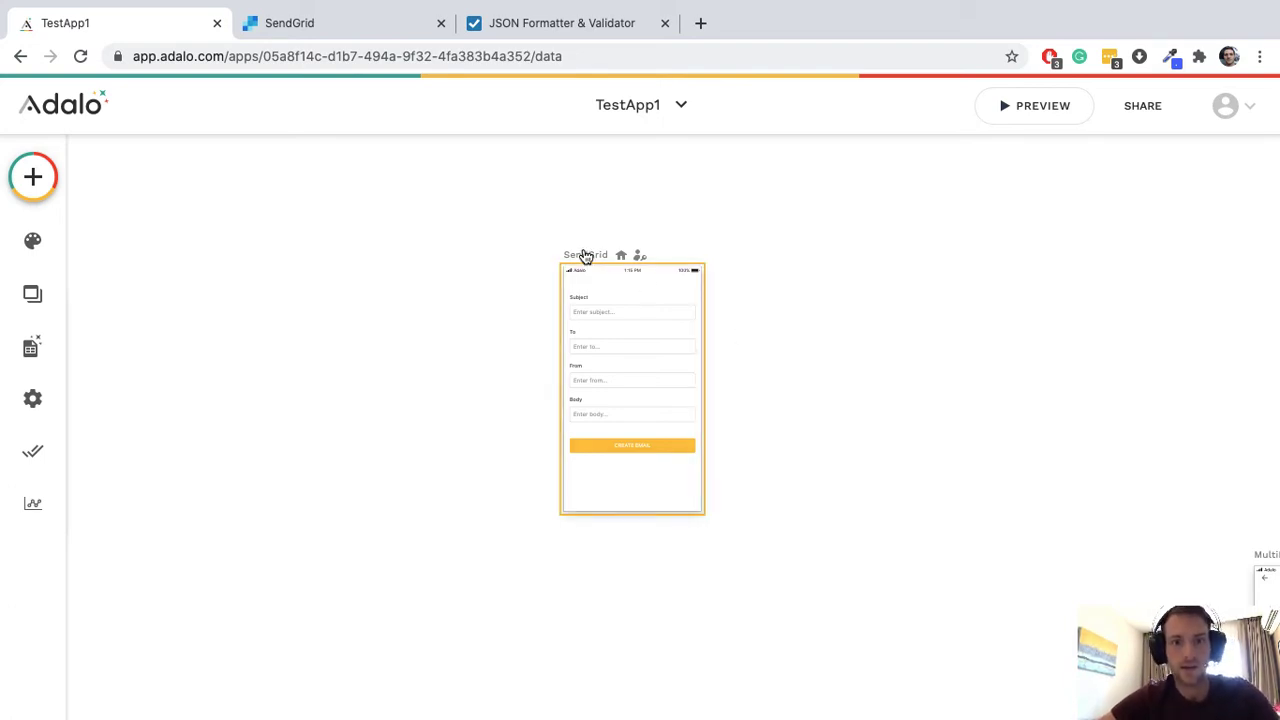
Step: Zoom in on the SendGrid screen's email form in the canvas
{"action": "scroll", "coordinate": [529, 297], "scroll_direction": "up", "scroll_amount": 2}
Step: Select the email form and reveal its submit button's TESTSendgridTemplate action with mapped inputs
{"action": "left_click", "coordinate": [652, 357]}
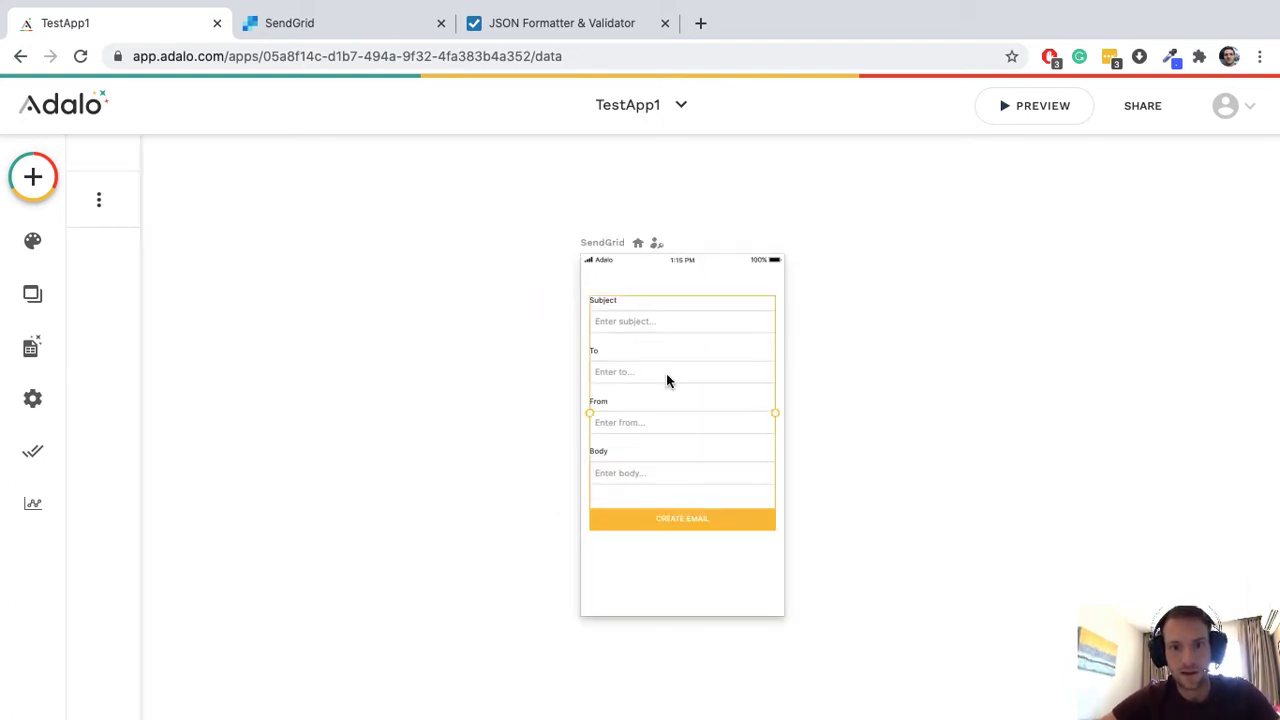
{"action": "left_click", "coordinate": [168, 488]}
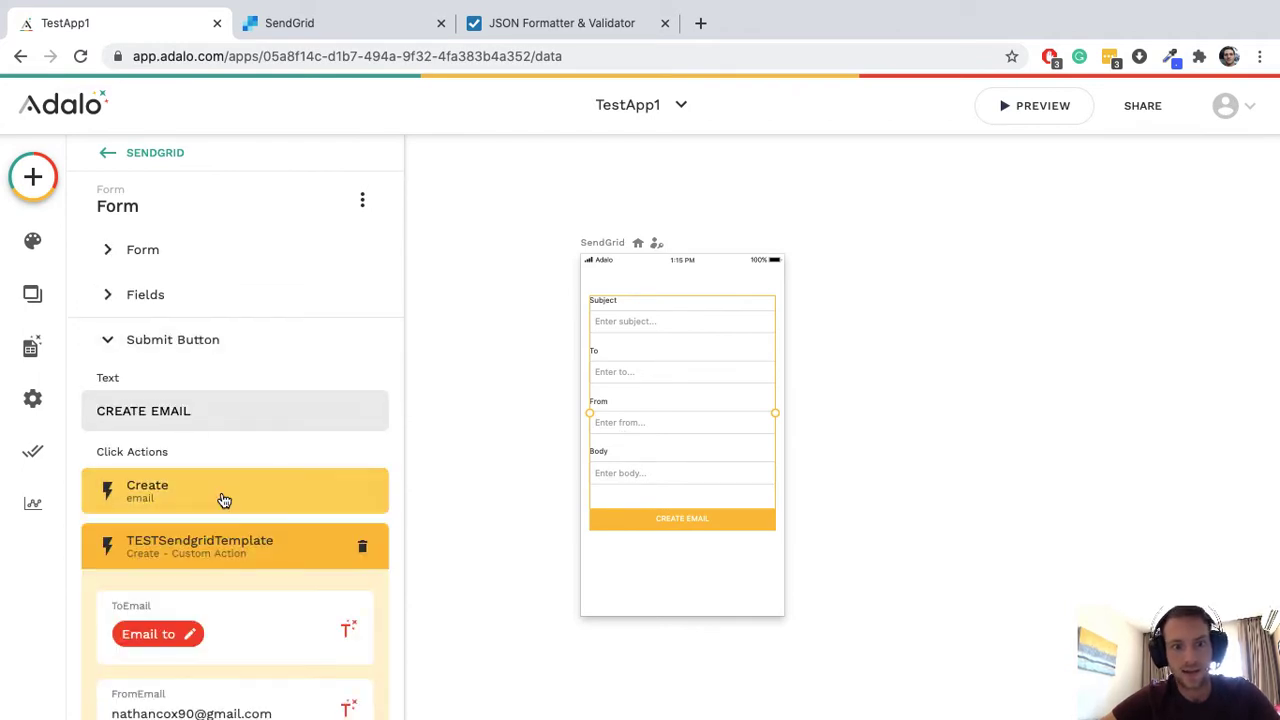
{"action": "scroll", "coordinate": [243, 480], "scroll_direction": "down", "scroll_amount": 7}
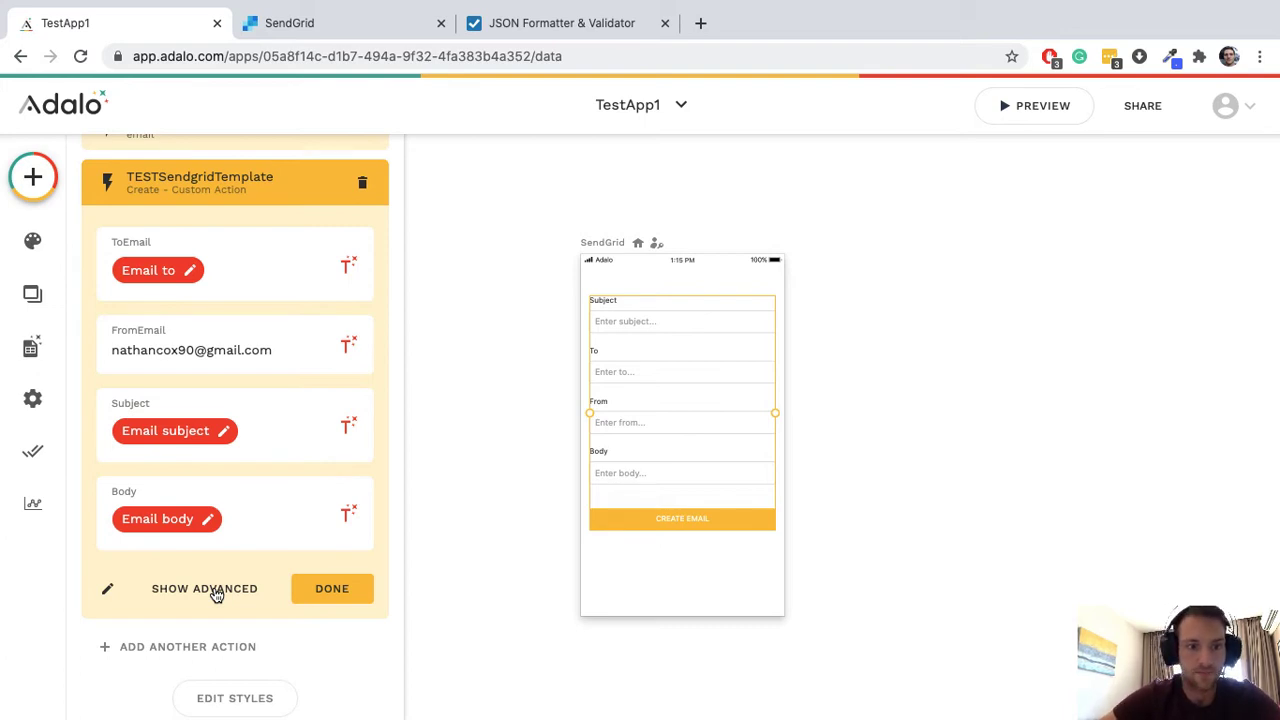
Step: Edit the TESTSendgridTemplate custom action and review its API Request body JSON
{"action": "left_click", "coordinate": [108, 590]}
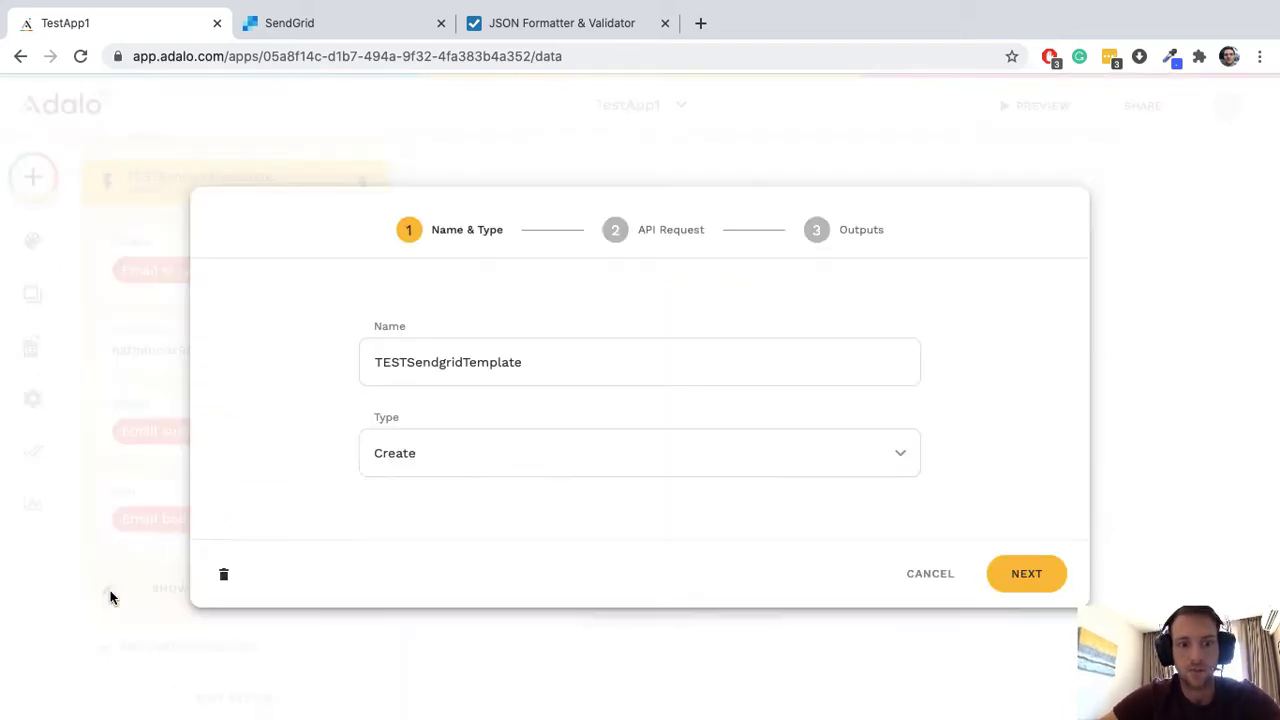
{"action": "left_click", "coordinate": [1026, 573]}
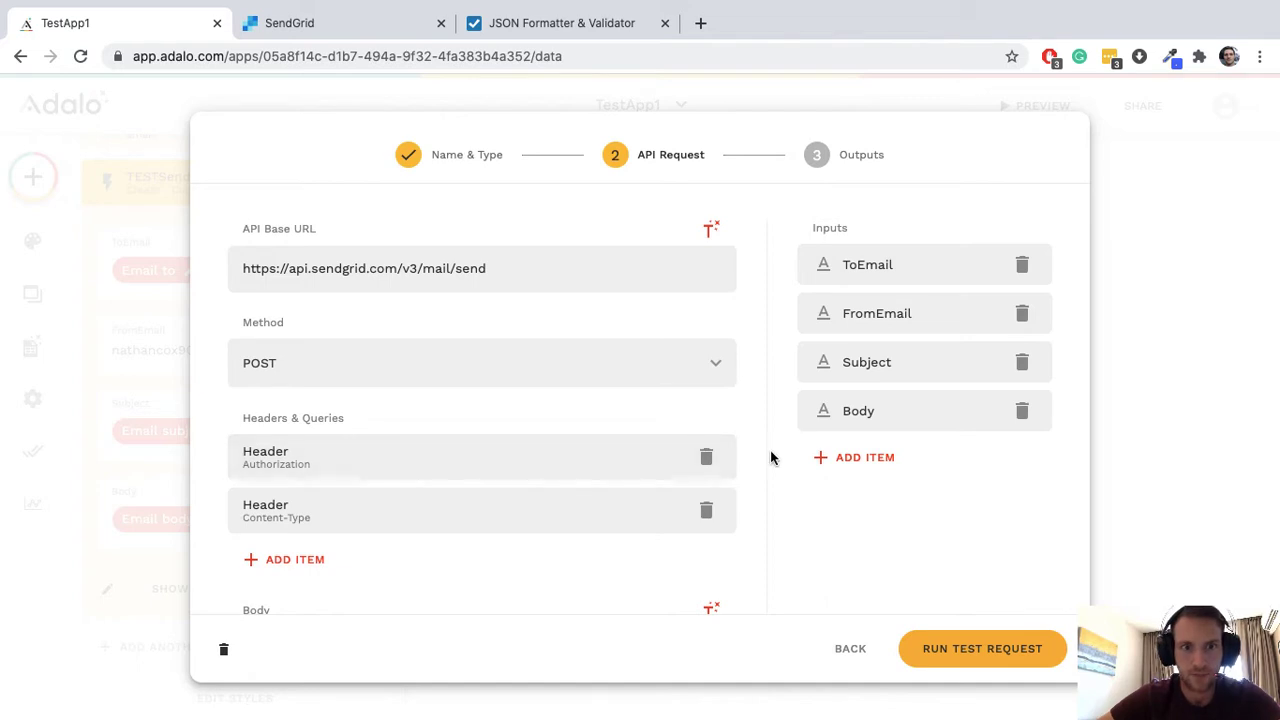
{"action": "scroll", "coordinate": [770, 458], "scroll_direction": "down", "scroll_amount": 8}
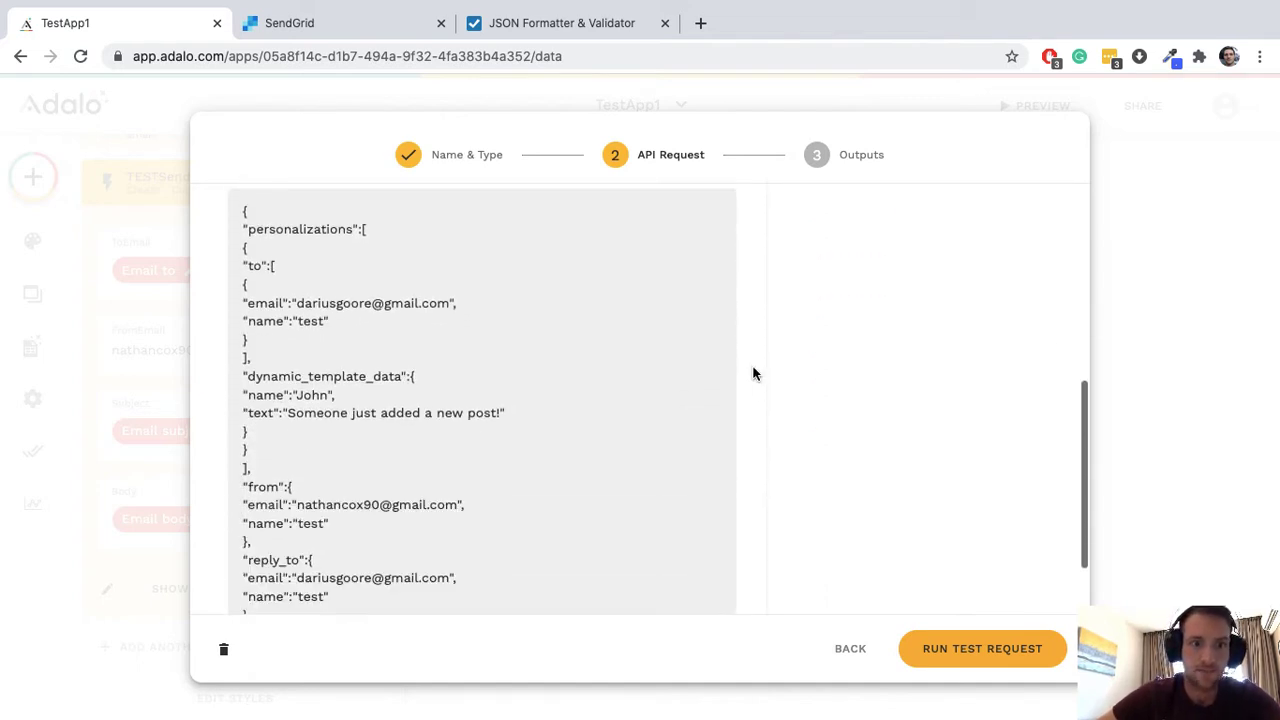
{"action": "scroll", "coordinate": [752, 372], "scroll_direction": "up", "scroll_amount": 1}
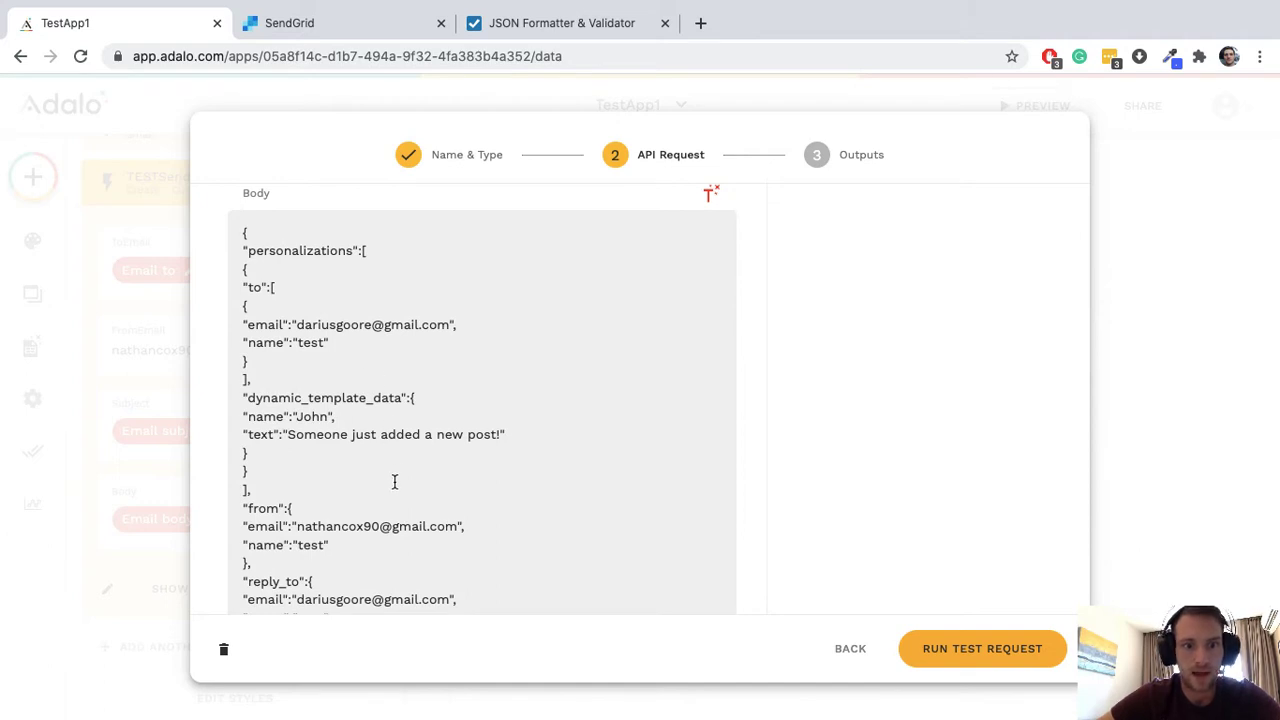
{"action": "scroll", "coordinate": [395, 480], "scroll_direction": "down", "scroll_amount": 3}
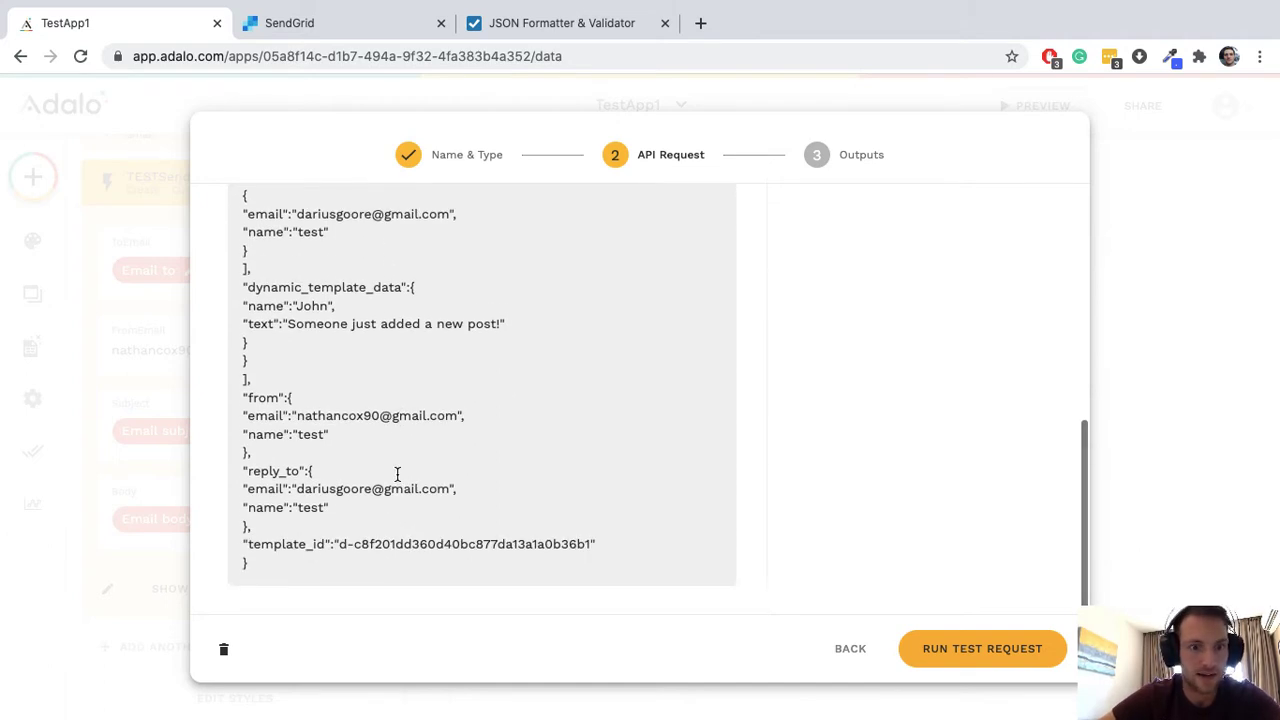
{"action": "scroll", "coordinate": [397, 474], "scroll_direction": "up", "scroll_amount": 3}
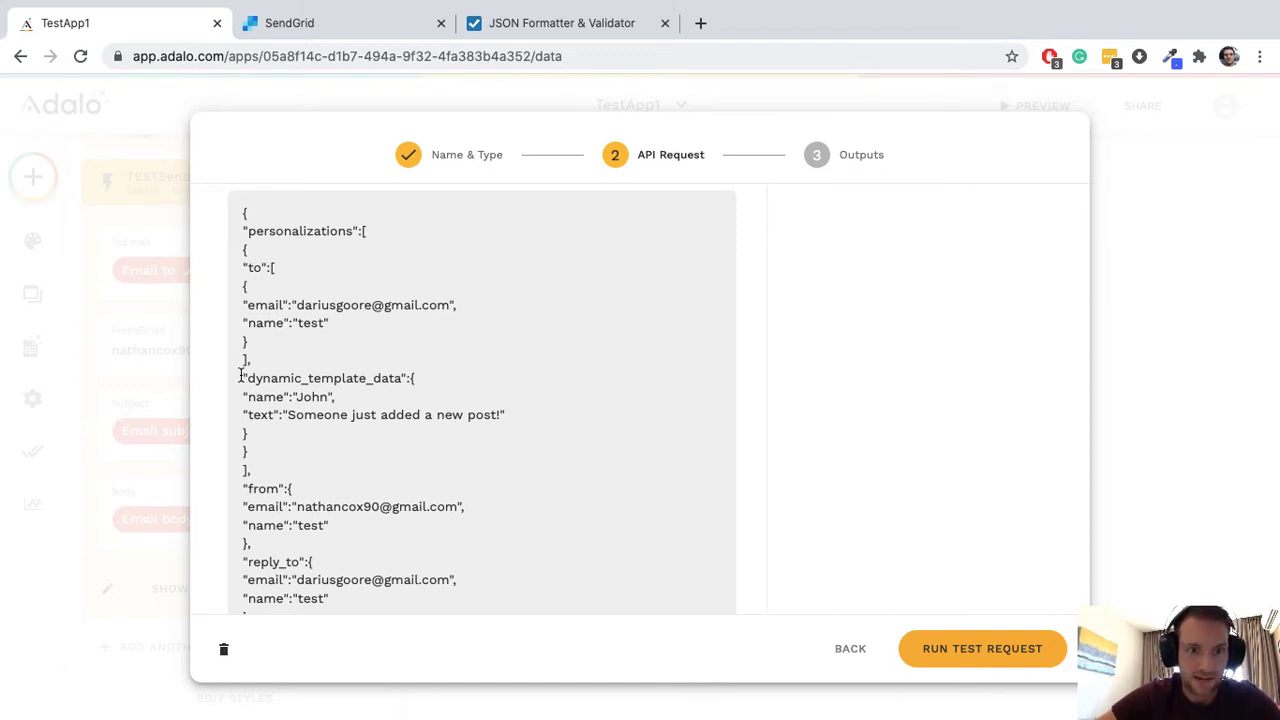
Step: Highlight the dynamic_template_data line in the request body
{"action": "left_click_drag", "start_coordinate": [241, 377], "coordinate": [405, 378]}
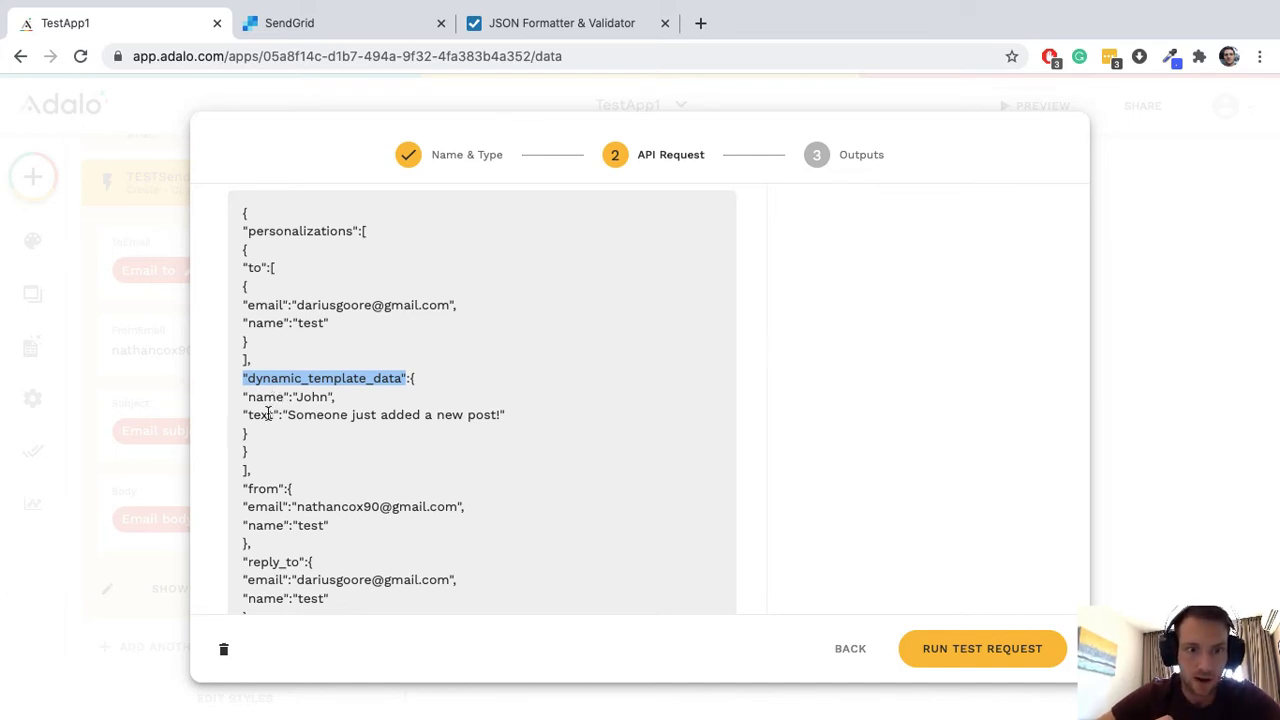
{"action": "left_click", "coordinate": [414, 377]}
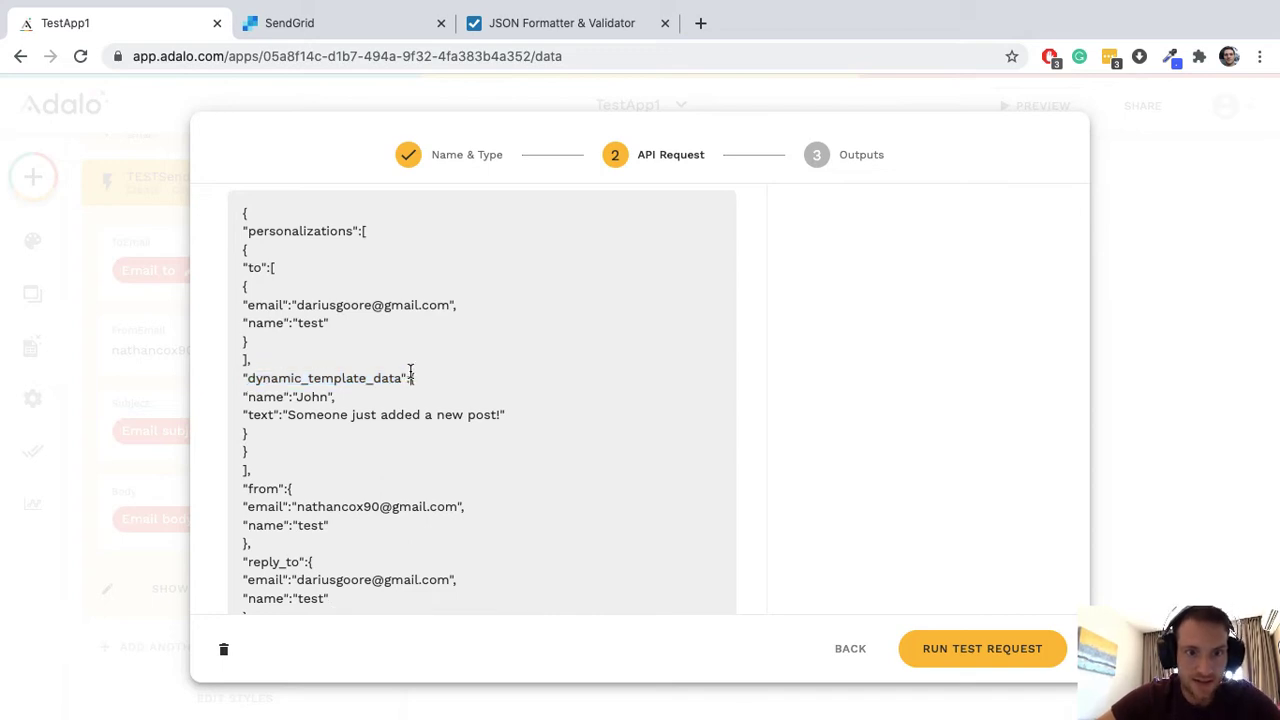
{"action": "left_click", "coordinate": [243, 377], "text": "shift"}
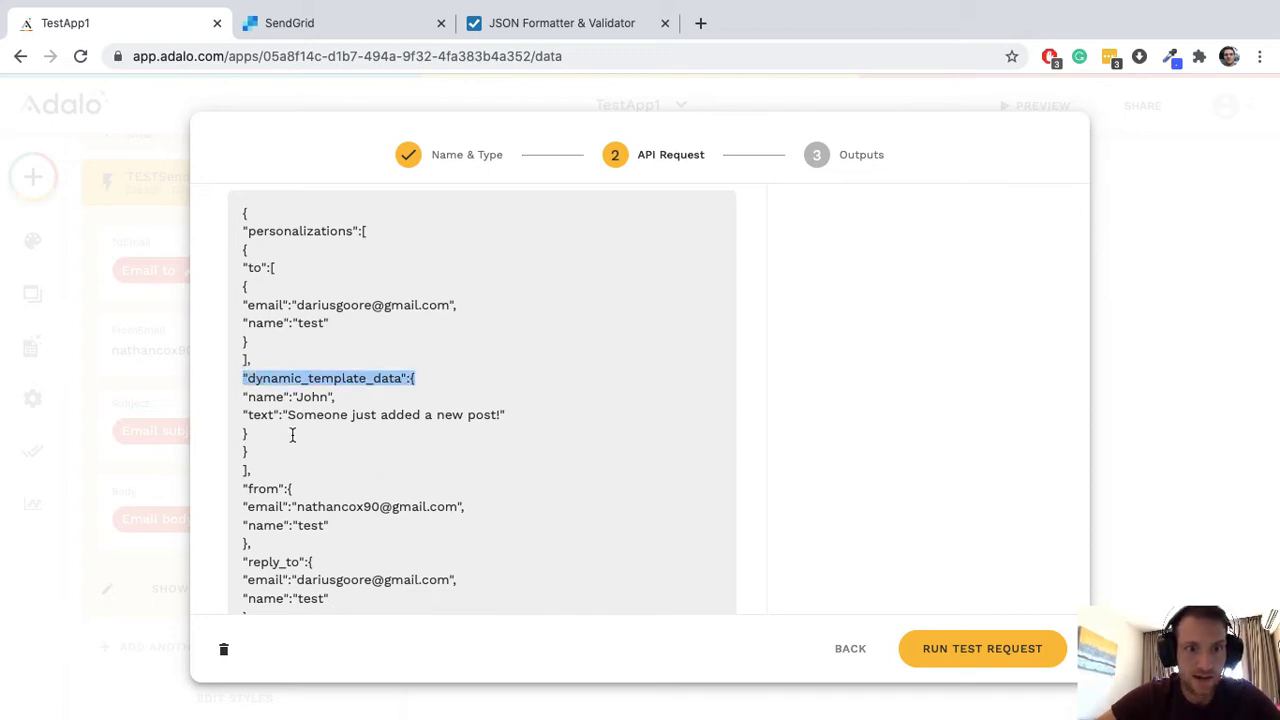
{"action": "left_click", "coordinate": [245, 437]}
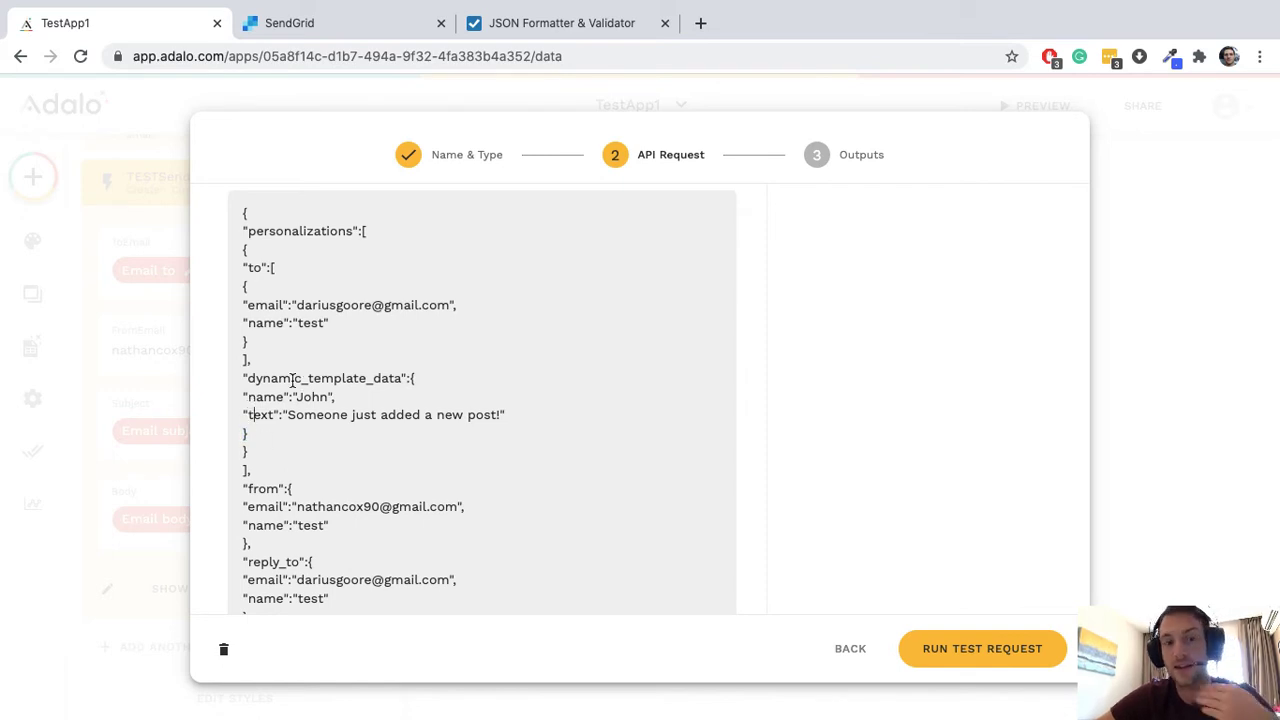
Step: Rename the dynamic_template_data keys name and text to subject and body
{"action": "double_click", "coordinate": [264, 397]}
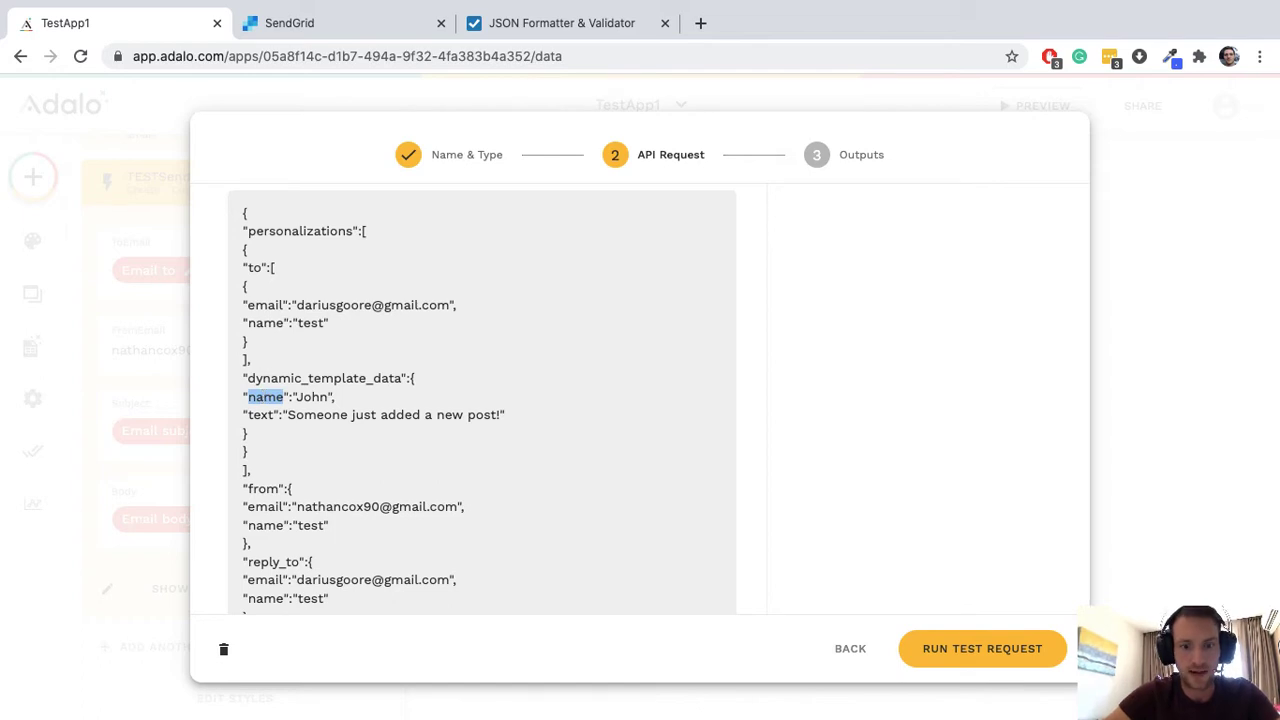
{"action": "type", "text": "subject"}
{"action": "double_click", "coordinate": [252, 414]}
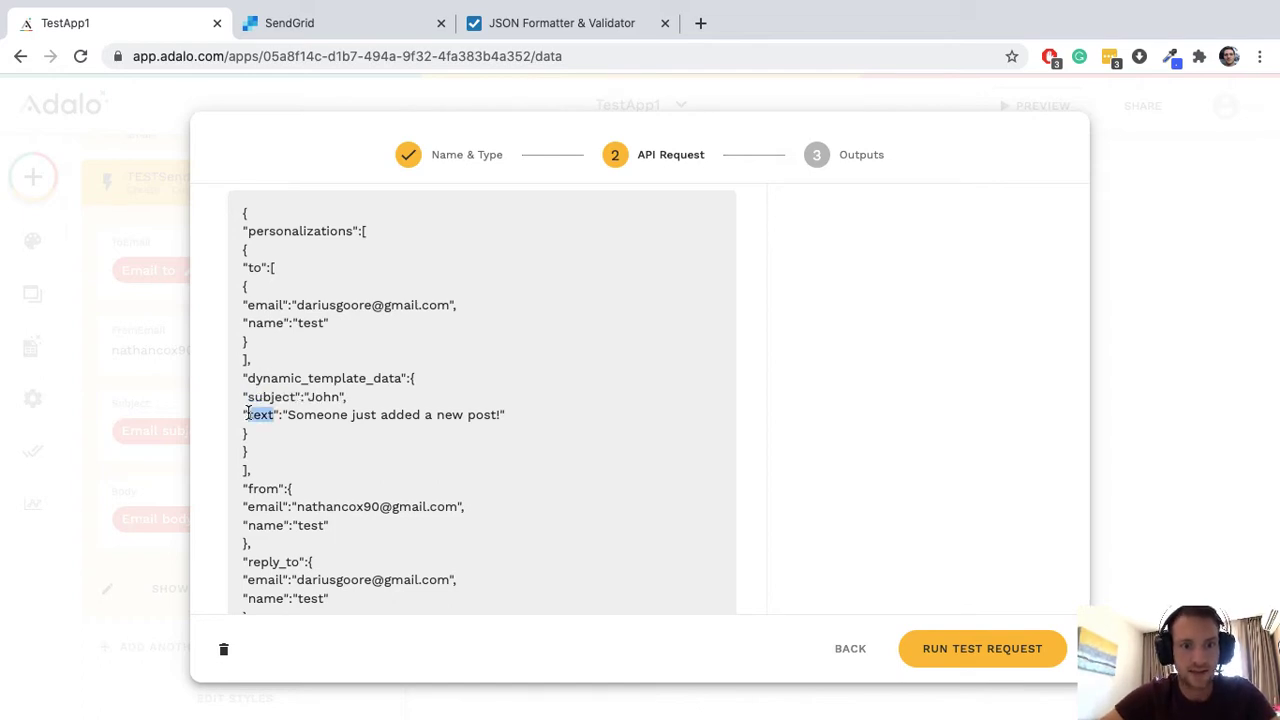
{"action": "type", "text": "body"}
Step: Replace the sample subject and body values with the Subject and Body inputs
{"action": "double_click", "coordinate": [322, 397]}
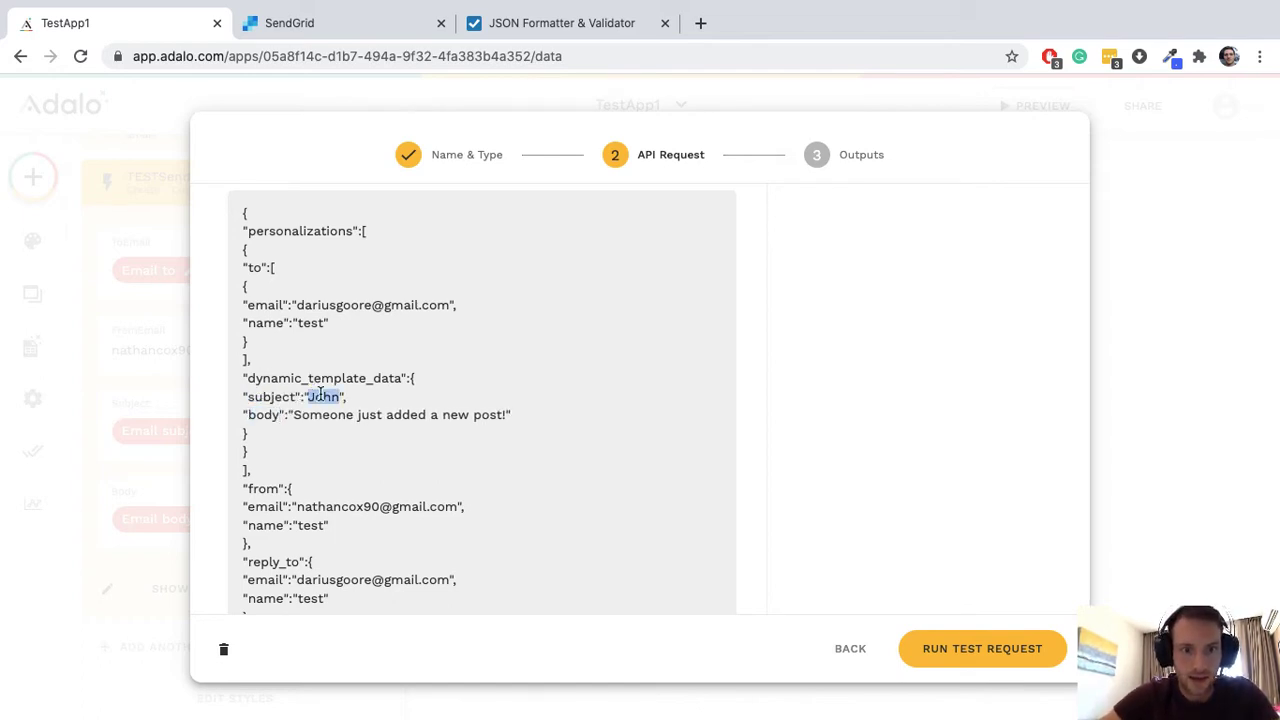
{"action": "key", "text": "BackSpace"}
{"action": "scroll", "coordinate": [800, 378], "scroll_direction": "up", "scroll_amount": 3}
{"action": "scroll", "coordinate": [800, 378], "scroll_direction": "down", "scroll_amount": 3}
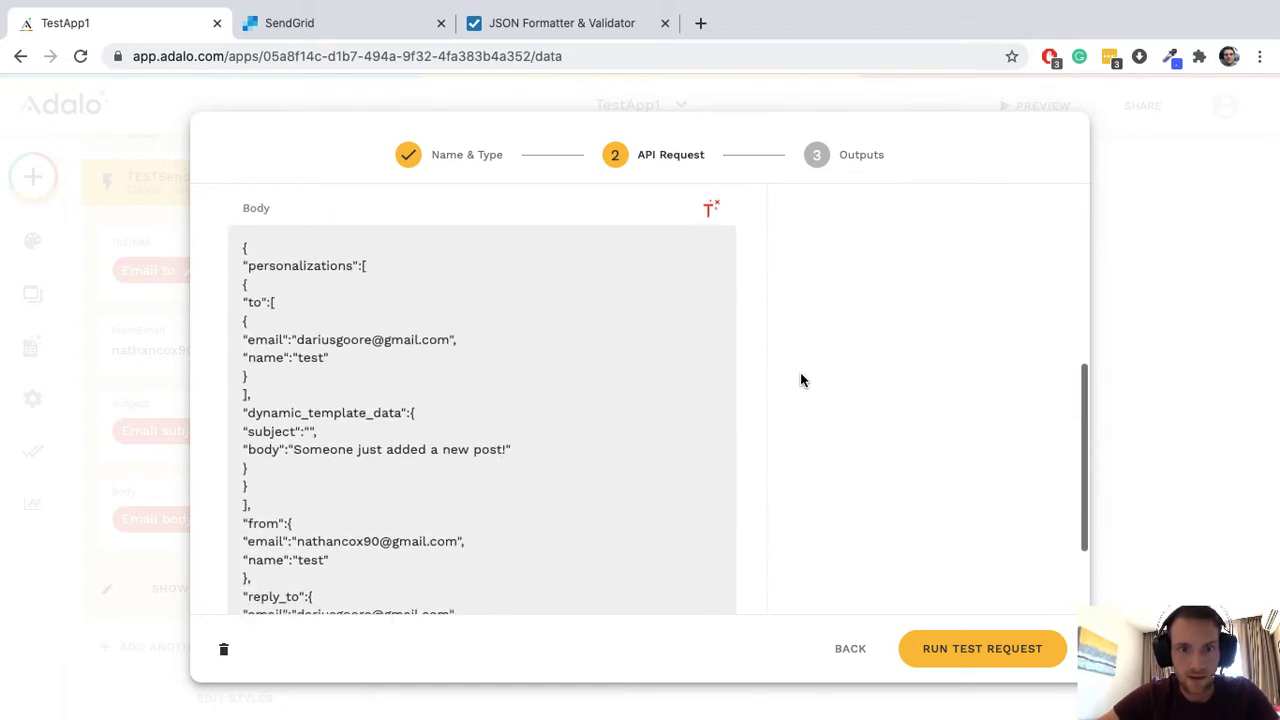
{"action": "left_click", "coordinate": [710, 230]}
{"action": "left_click", "coordinate": [651, 346]}
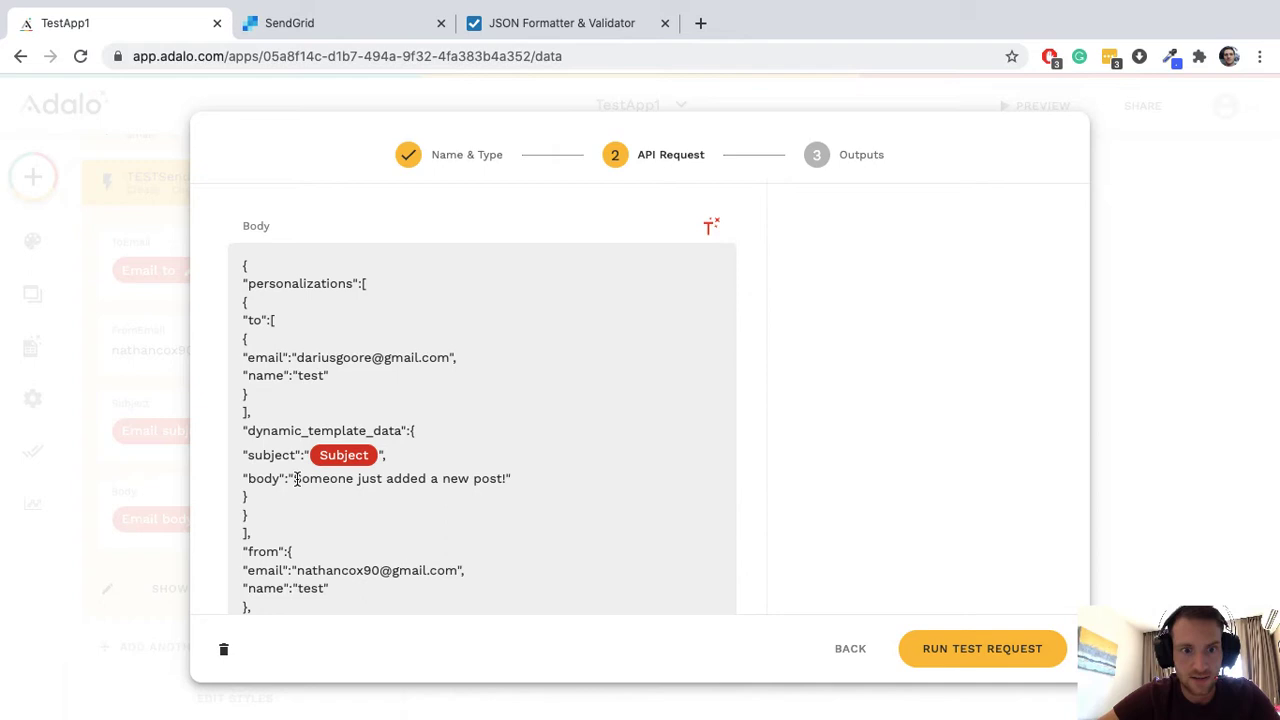
{"action": "left_click_drag", "start_coordinate": [296, 478], "coordinate": [508, 479]}
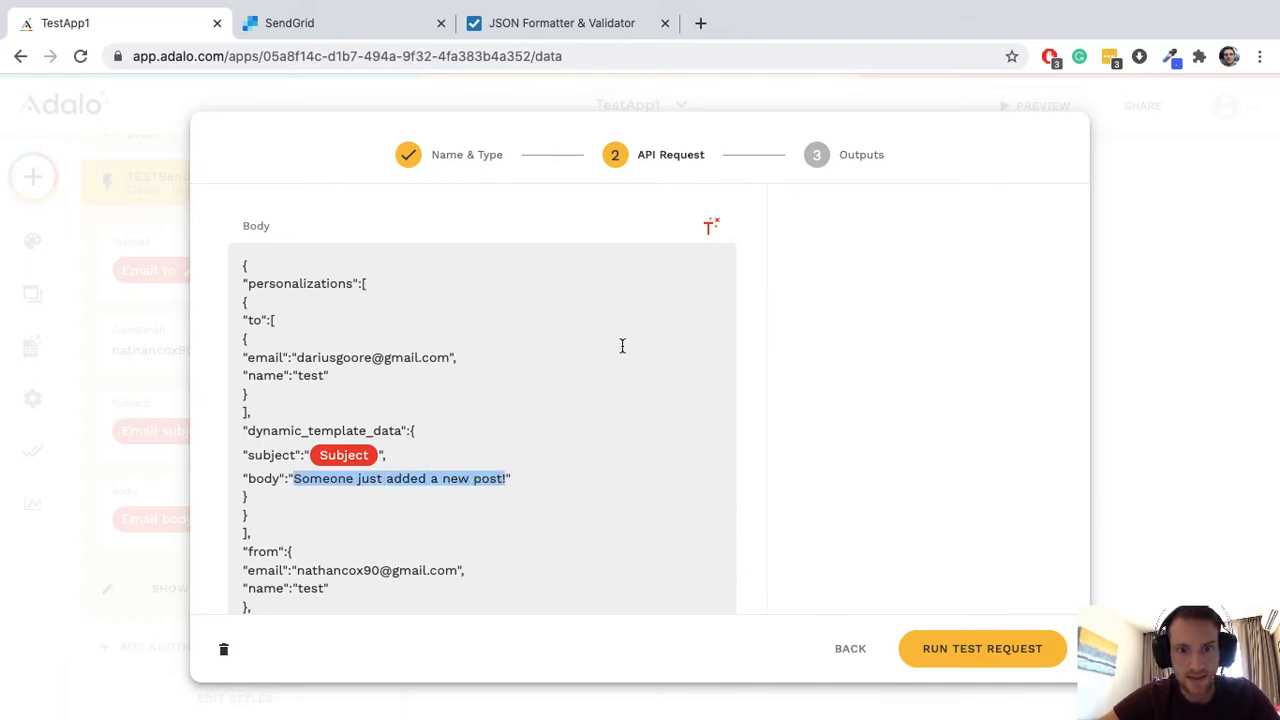
{"action": "left_click", "coordinate": [711, 228]}
{"action": "left_click", "coordinate": [672, 387]}
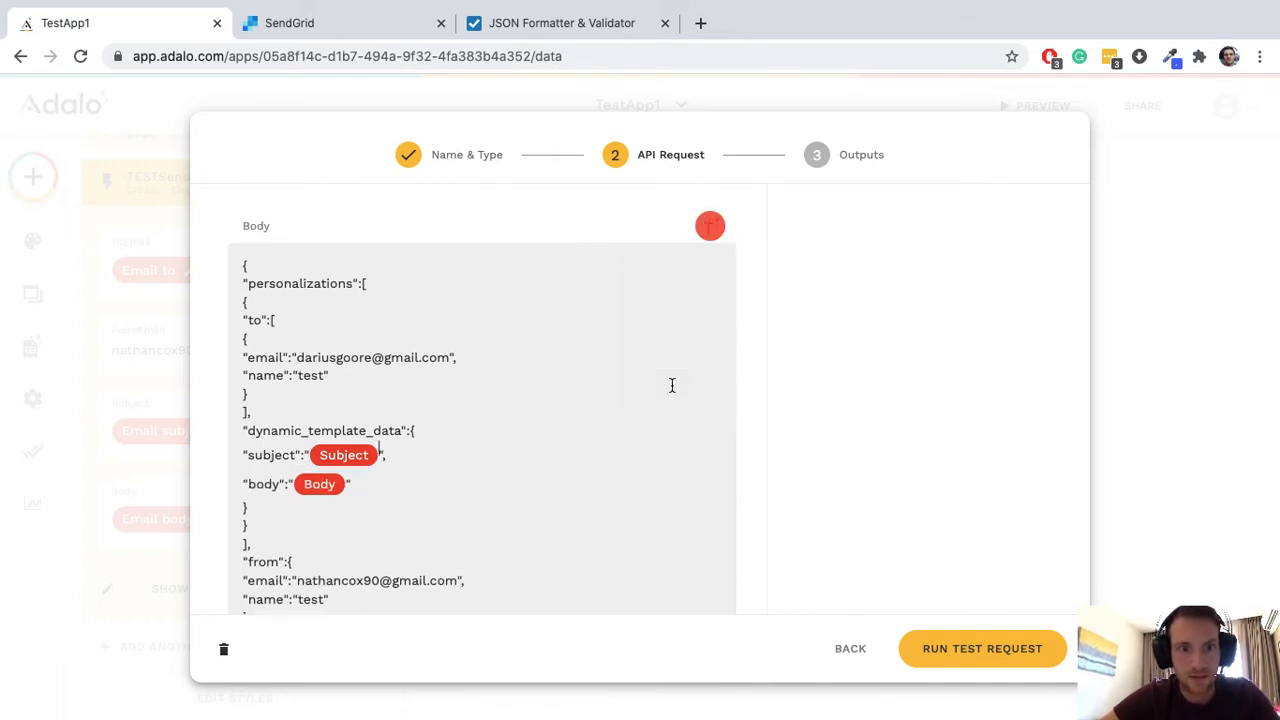
Step: Replace the hardcoded recipient address with the ToEmail input
{"action": "scroll", "coordinate": [374, 355], "scroll_direction": "up", "scroll_amount": 1}
{"action": "left_click_drag", "start_coordinate": [297, 396], "coordinate": [452, 400]}
{"action": "key", "text": "BackSpace"}
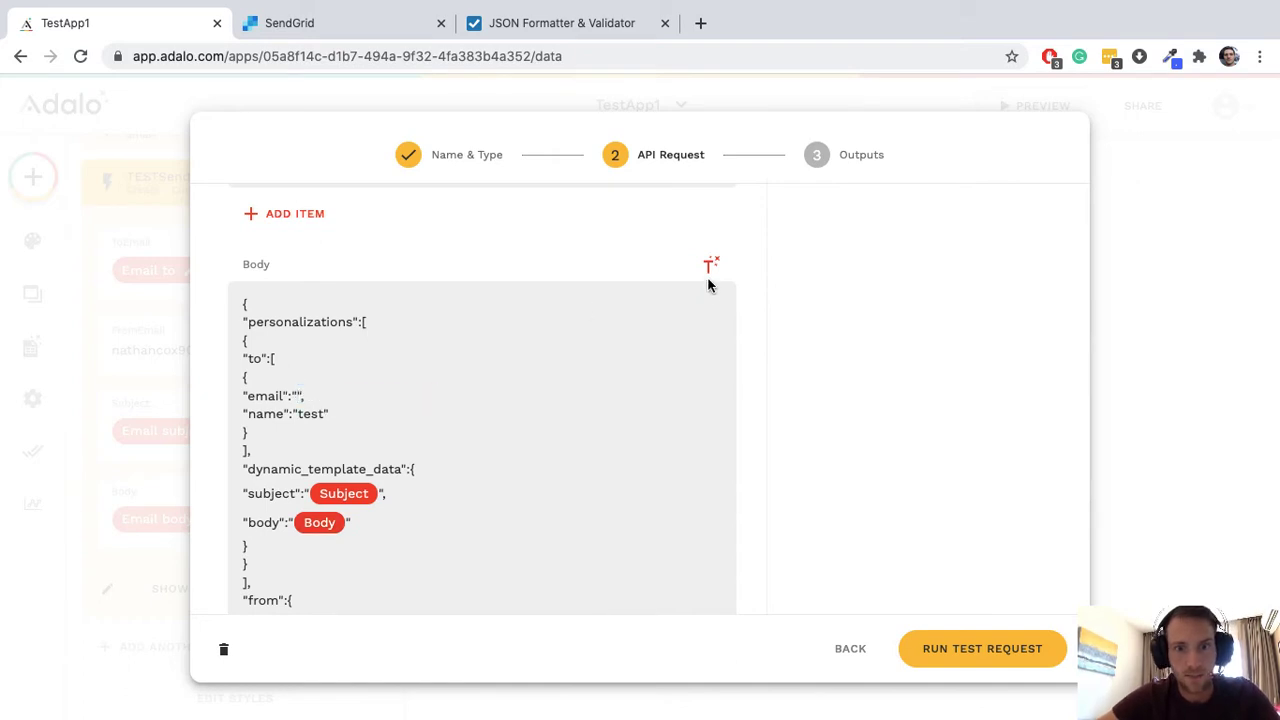
{"action": "left_click", "coordinate": [710, 266]}
{"action": "left_click", "coordinate": [688, 308]}
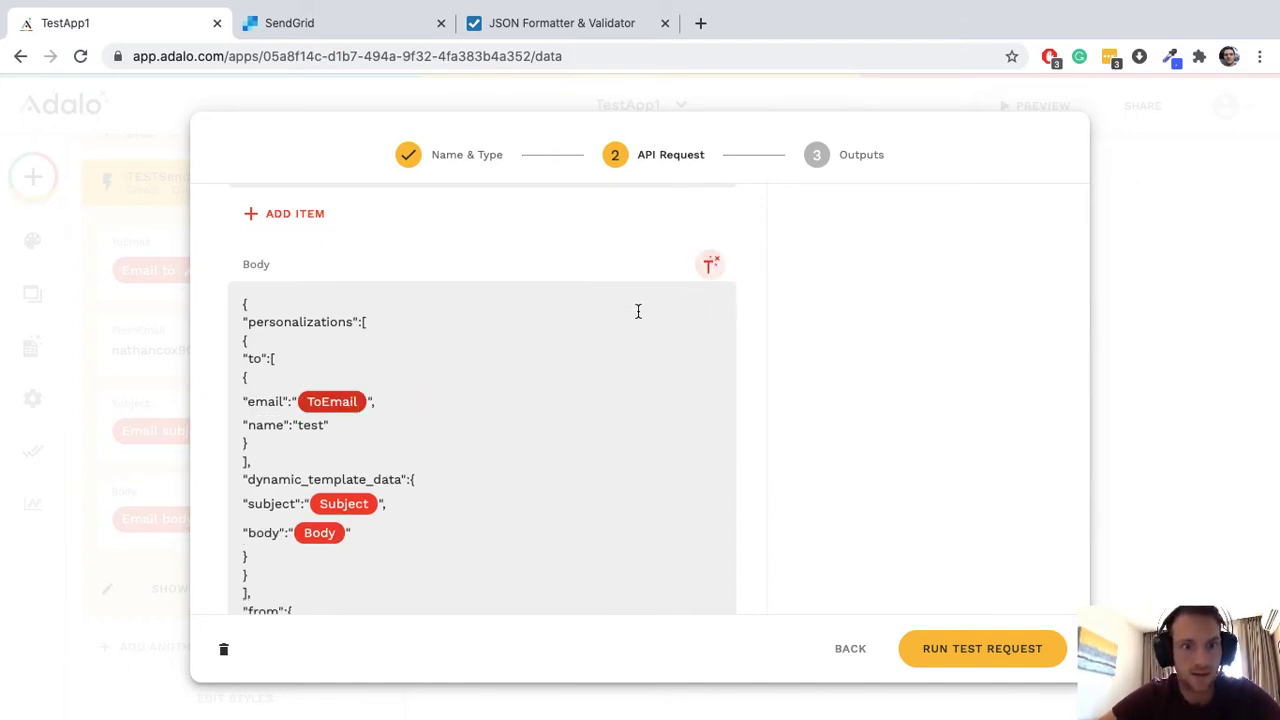
{"action": "left_click", "coordinate": [310, 425]}
{"action": "scroll", "coordinate": [408, 420], "scroll_direction": "down", "scroll_amount": 3}
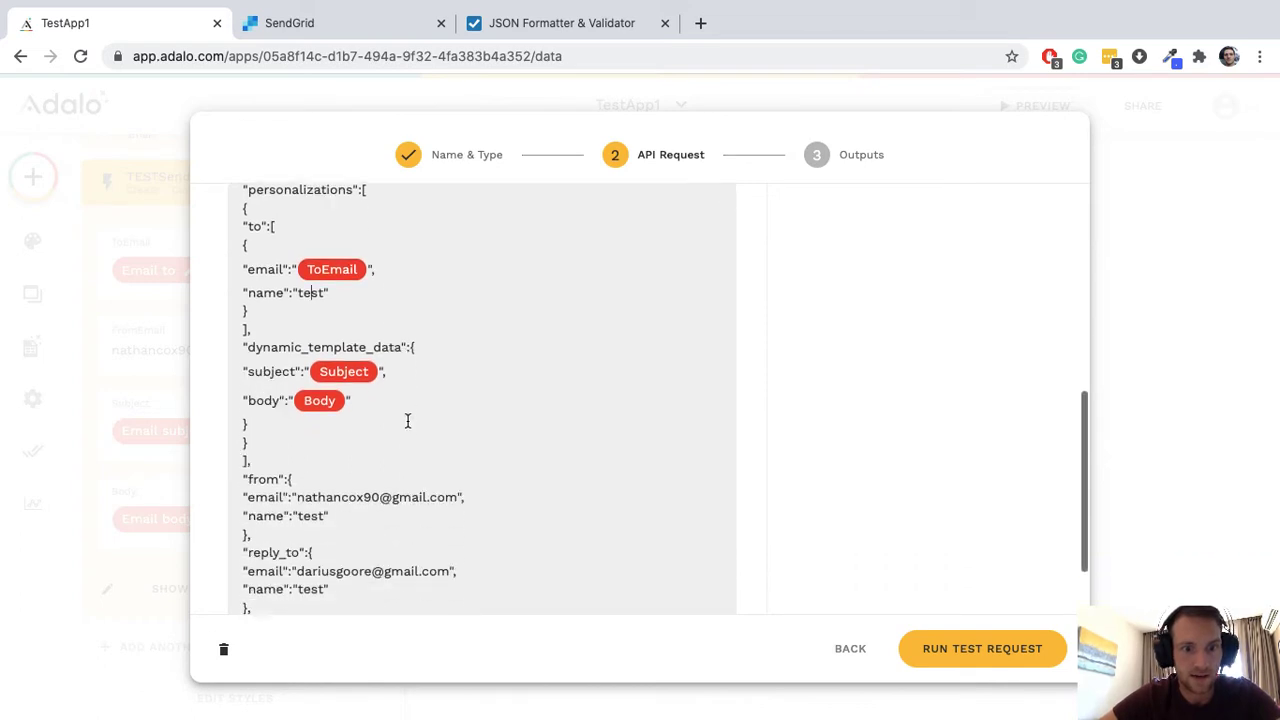
{"action": "scroll", "coordinate": [408, 420], "scroll_direction": "down", "scroll_amount": 2}
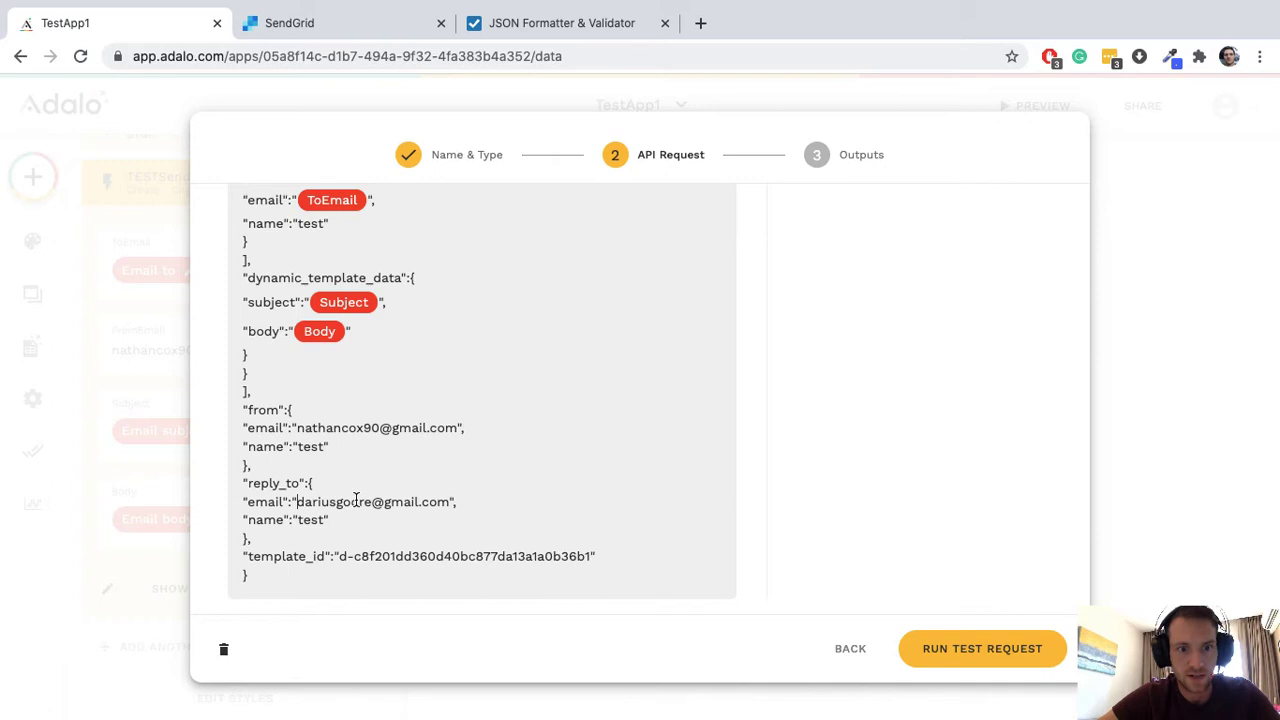
Step: Change the reply_to address to the sender's e-mail address
{"action": "left_click_drag", "start_coordinate": [296, 502], "coordinate": [447, 507]}
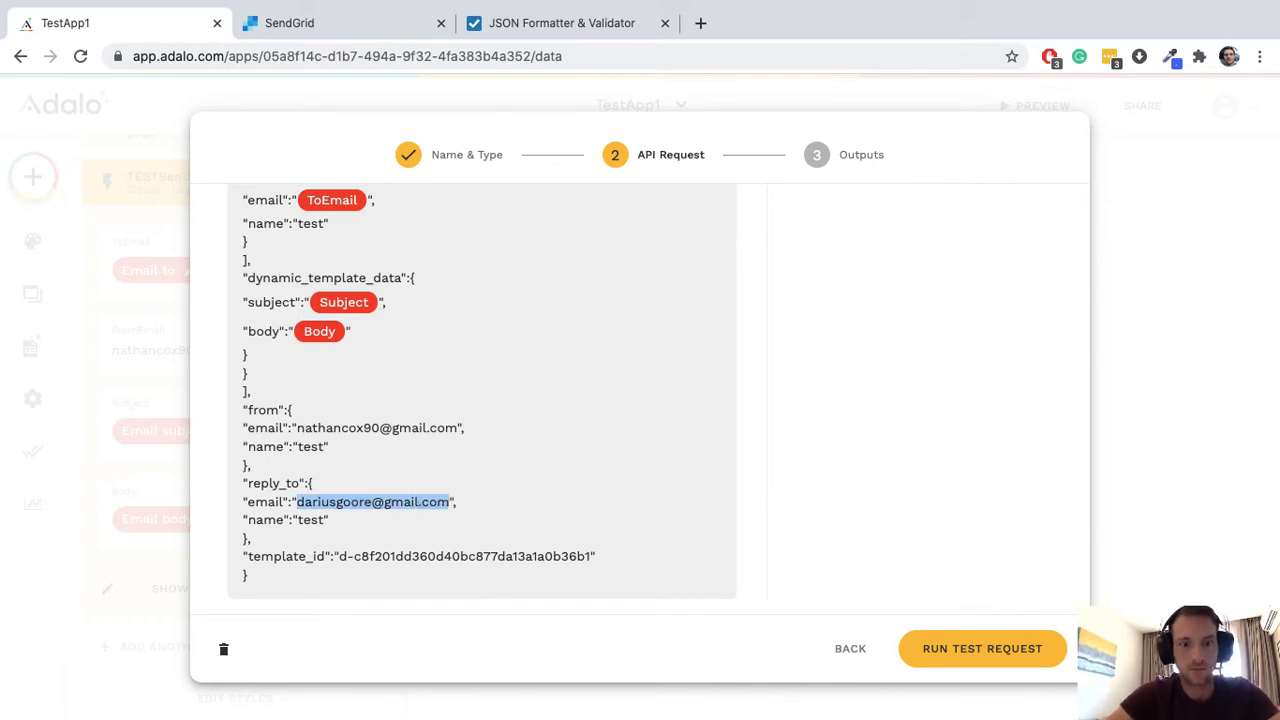
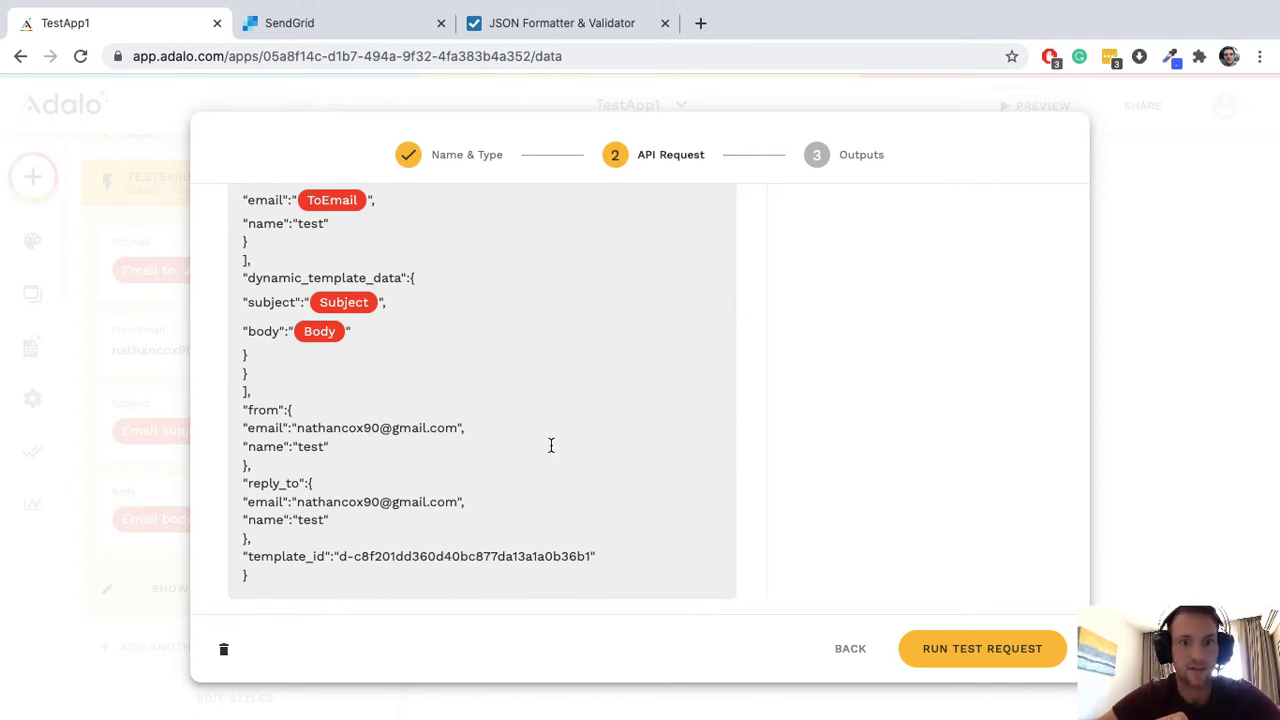
{"action": "scroll", "coordinate": [551, 443], "scroll_direction": "up", "scroll_amount": 5}
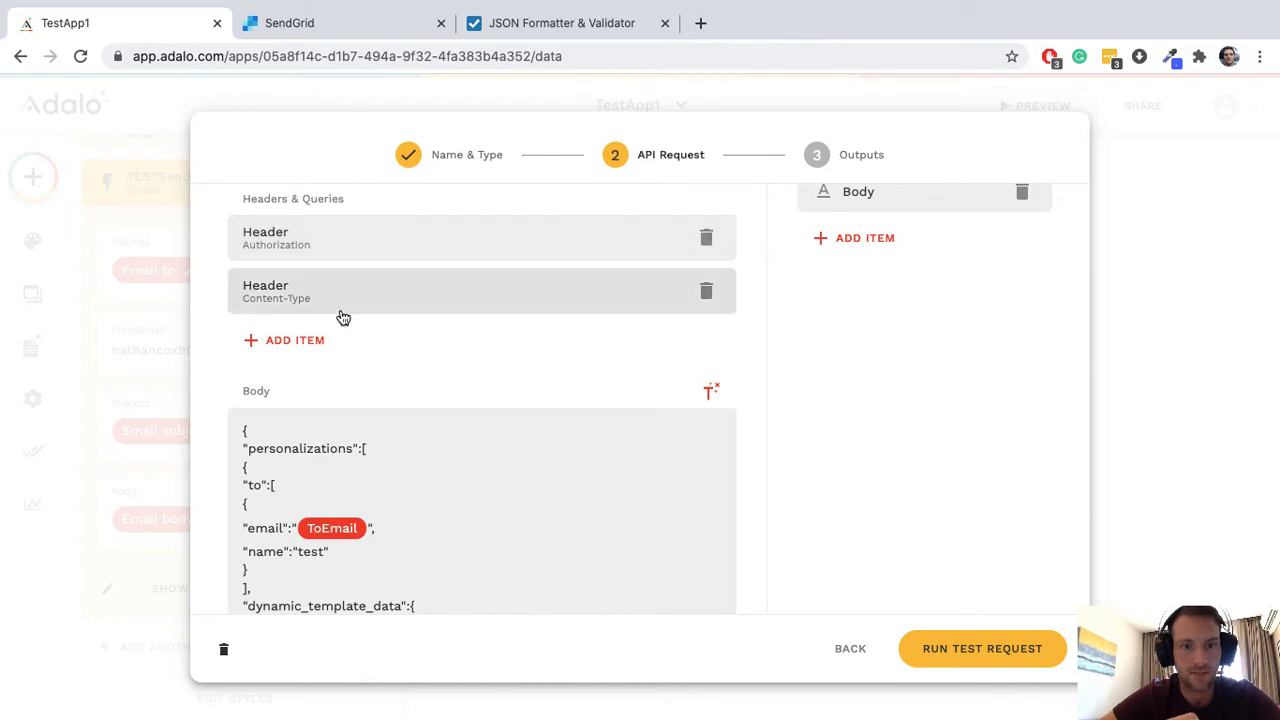
{"action": "scroll", "coordinate": [411, 377], "scroll_direction": "down", "scroll_amount": 3}
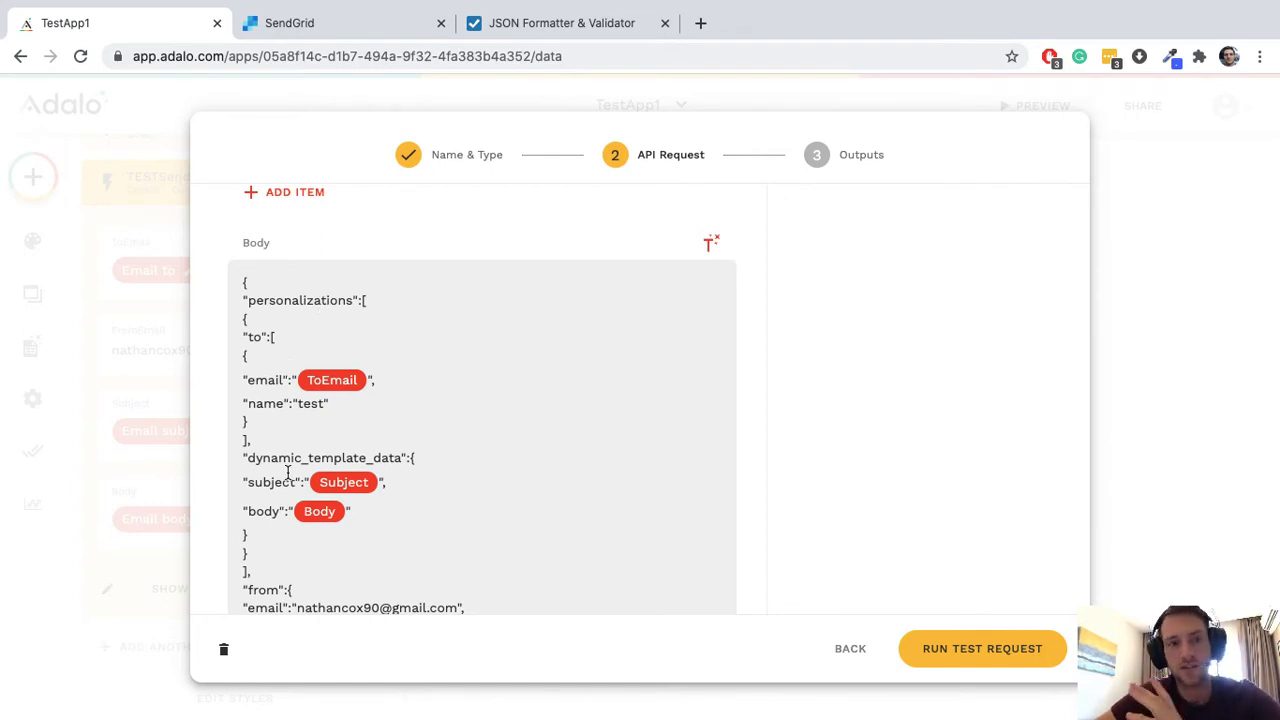
Step: Revalidate the request body in JSON Formatter & Validator as valid RFC 8259 JSON
{"action": "left_click", "coordinate": [580, 23]}
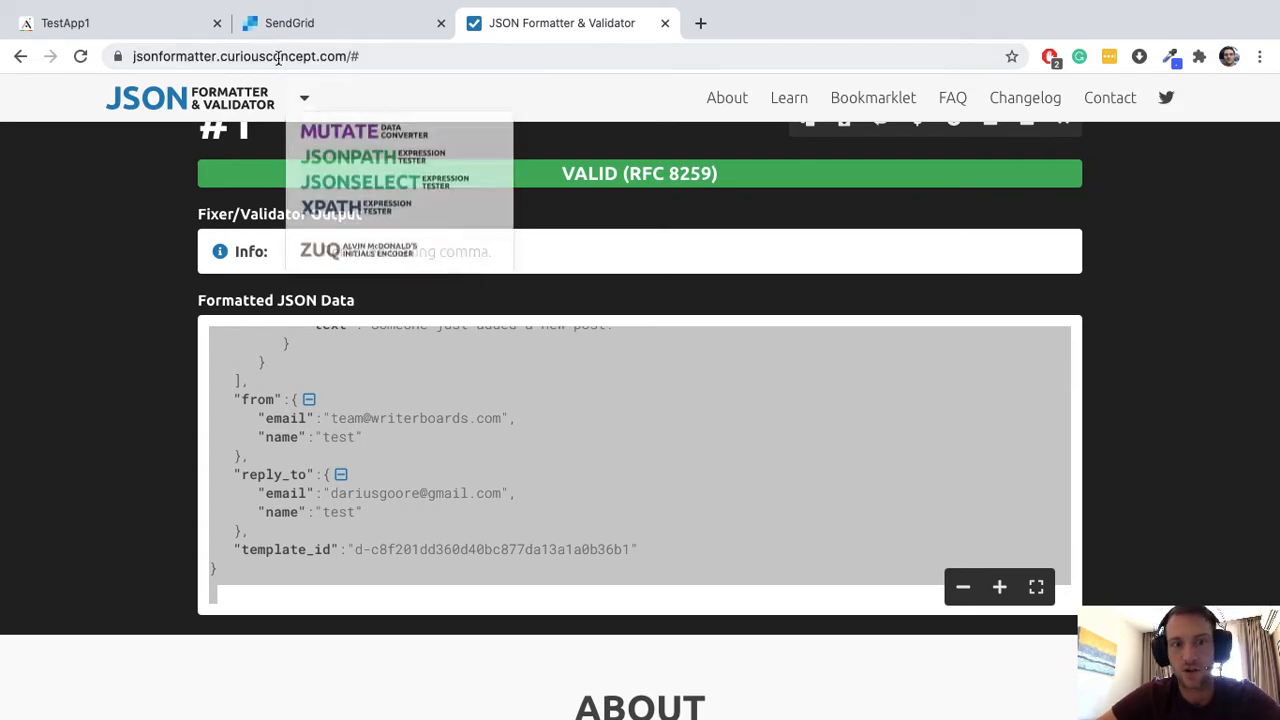
{"action": "key", "text": "Return"}
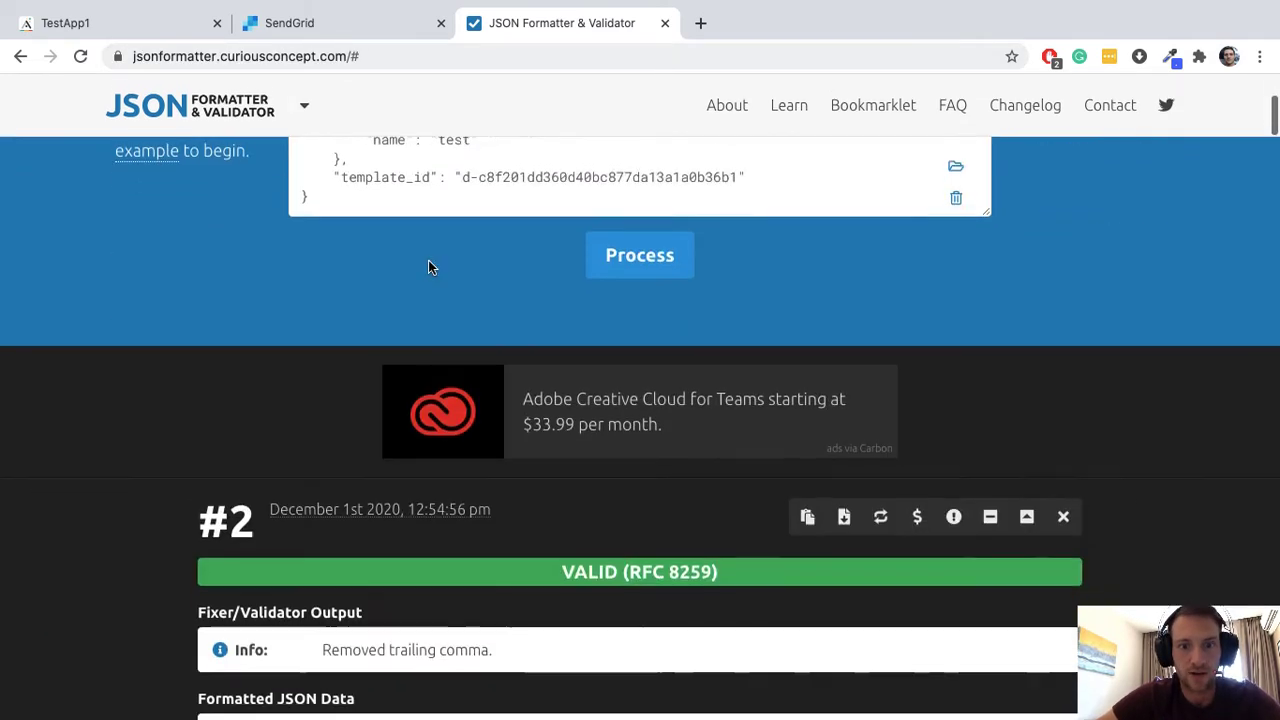
{"action": "scroll", "coordinate": [473, 398], "scroll_direction": "up", "scroll_amount": 3}
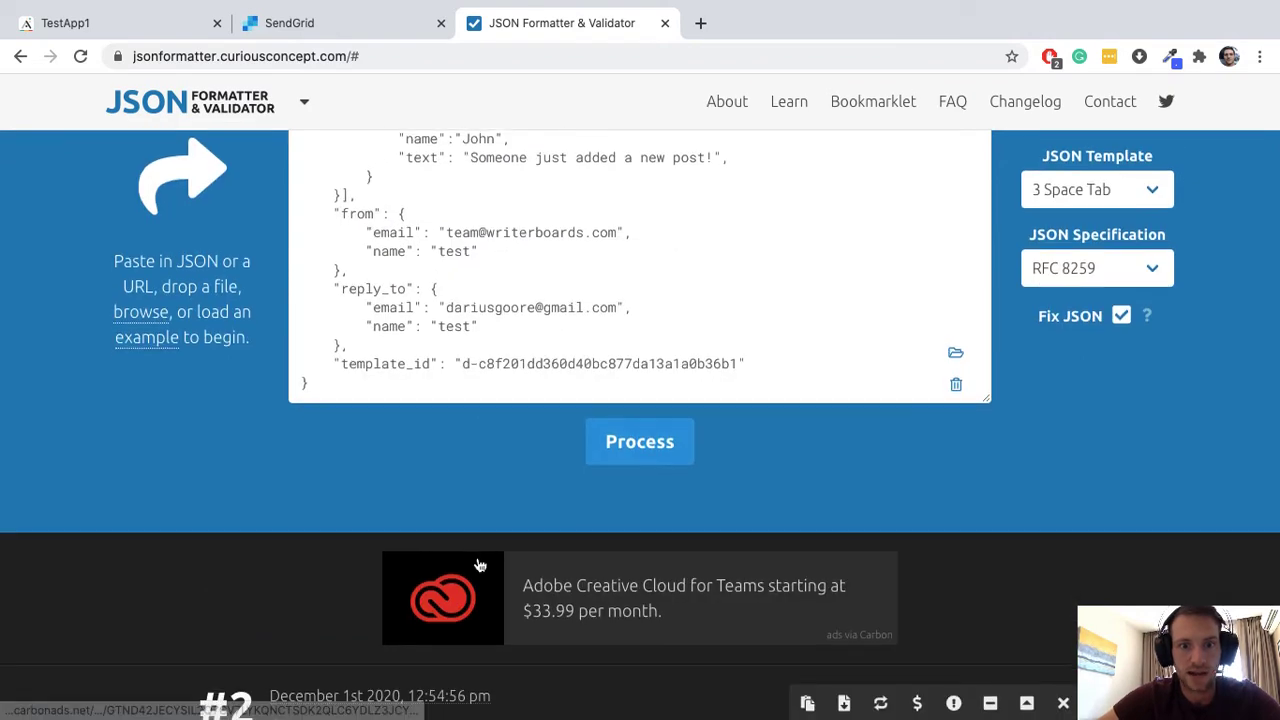
{"action": "scroll", "coordinate": [478, 564], "scroll_direction": "down", "scroll_amount": 3}
{"action": "scroll", "coordinate": [478, 564], "scroll_direction": "down", "scroll_amount": 3}
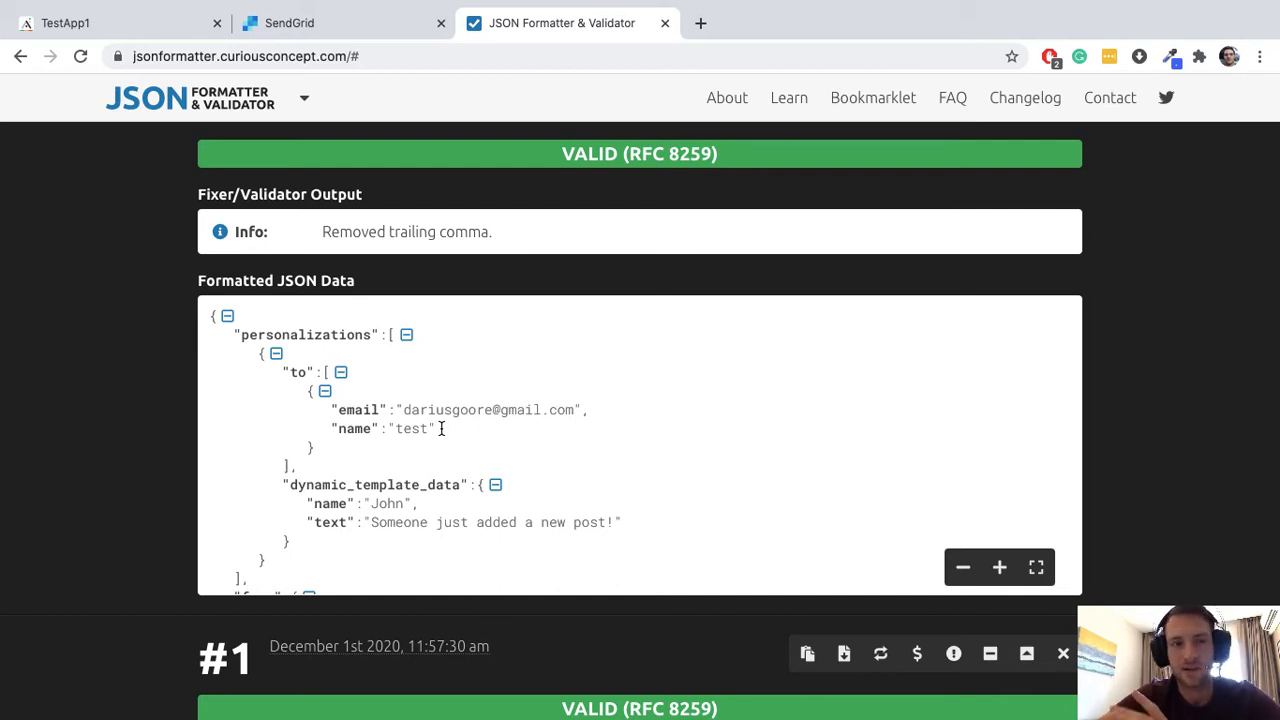
{"action": "scroll", "coordinate": [400, 414], "scroll_direction": "down", "scroll_amount": 4}
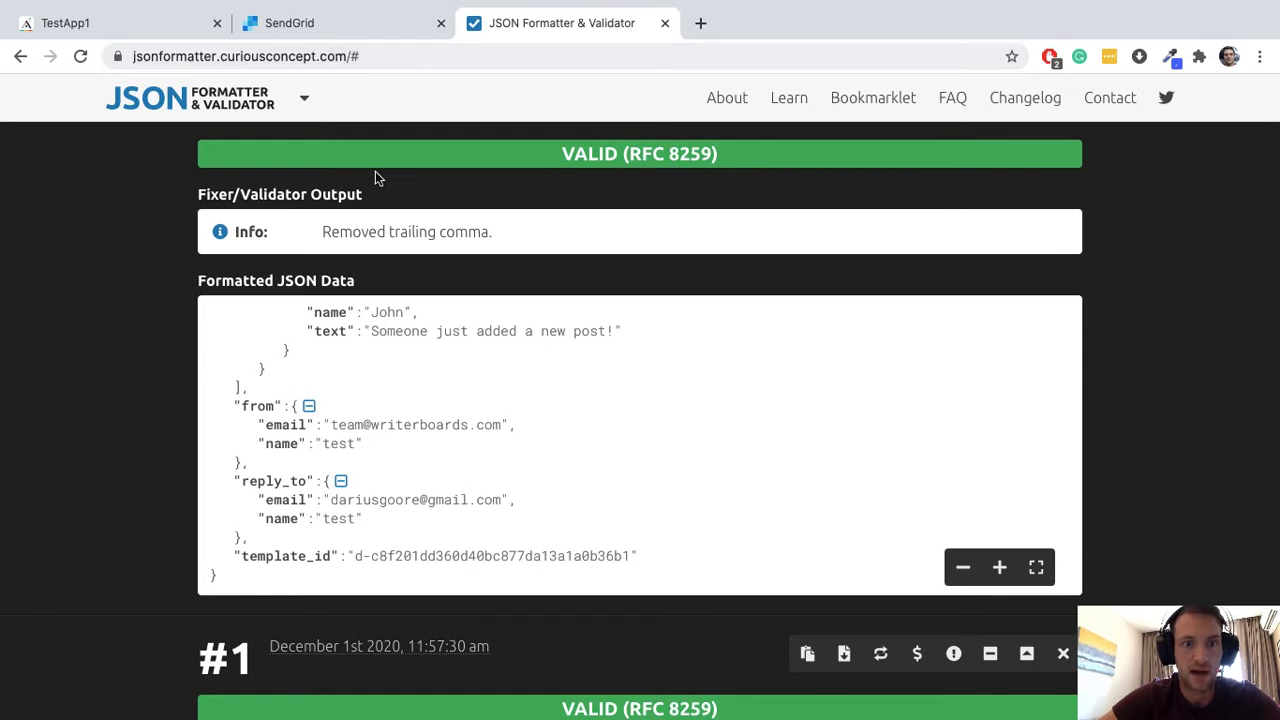
{"action": "left_click", "coordinate": [353, 37]}
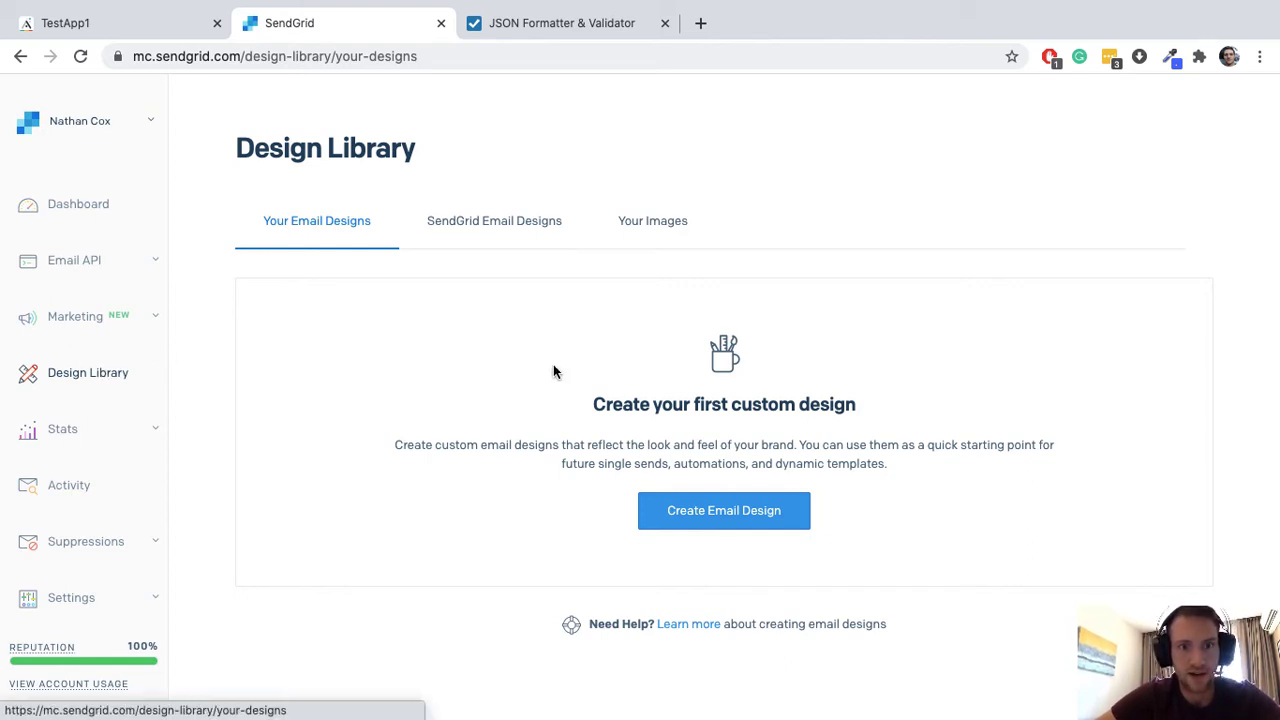
Step: Duplicate the Off Grid Adventures design from SendGrid's Email Designs library
{"action": "left_click", "coordinate": [482, 228]}
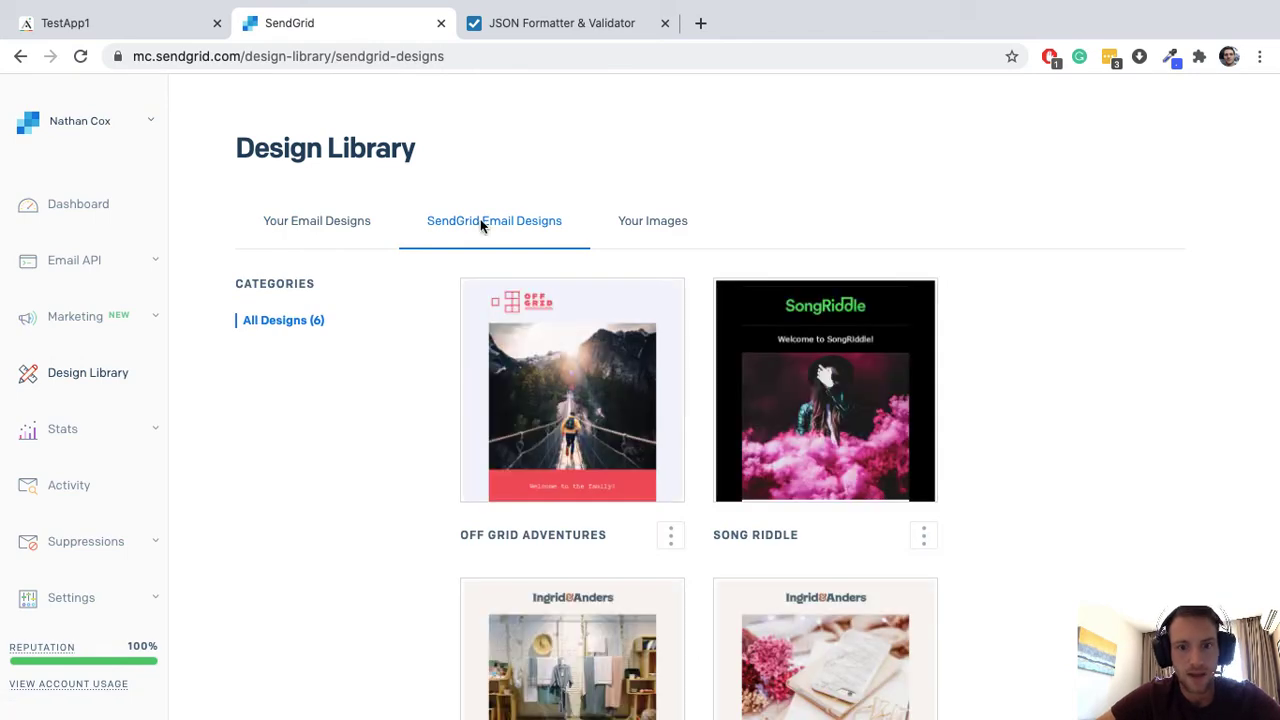
{"action": "scroll", "coordinate": [338, 417], "scroll_direction": "down", "scroll_amount": 3}
{"action": "scroll", "coordinate": [383, 350], "scroll_direction": "up", "scroll_amount": 3}
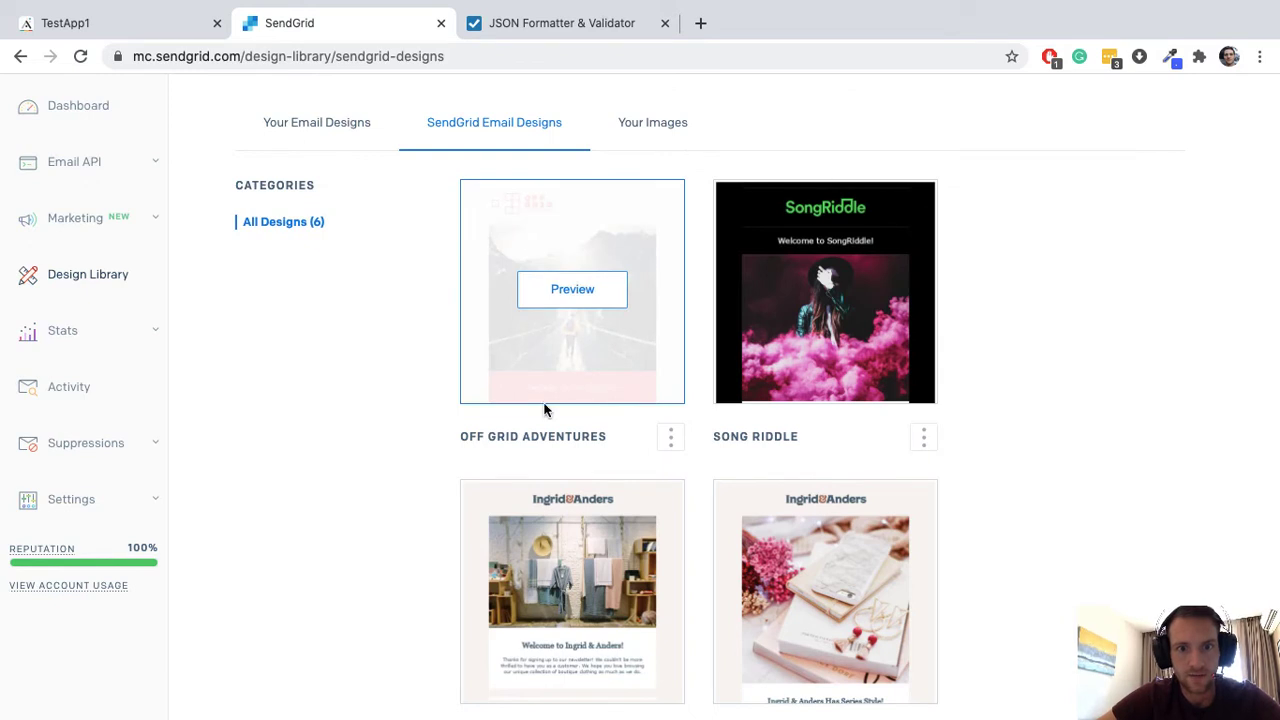
{"action": "left_click", "coordinate": [670, 436]}
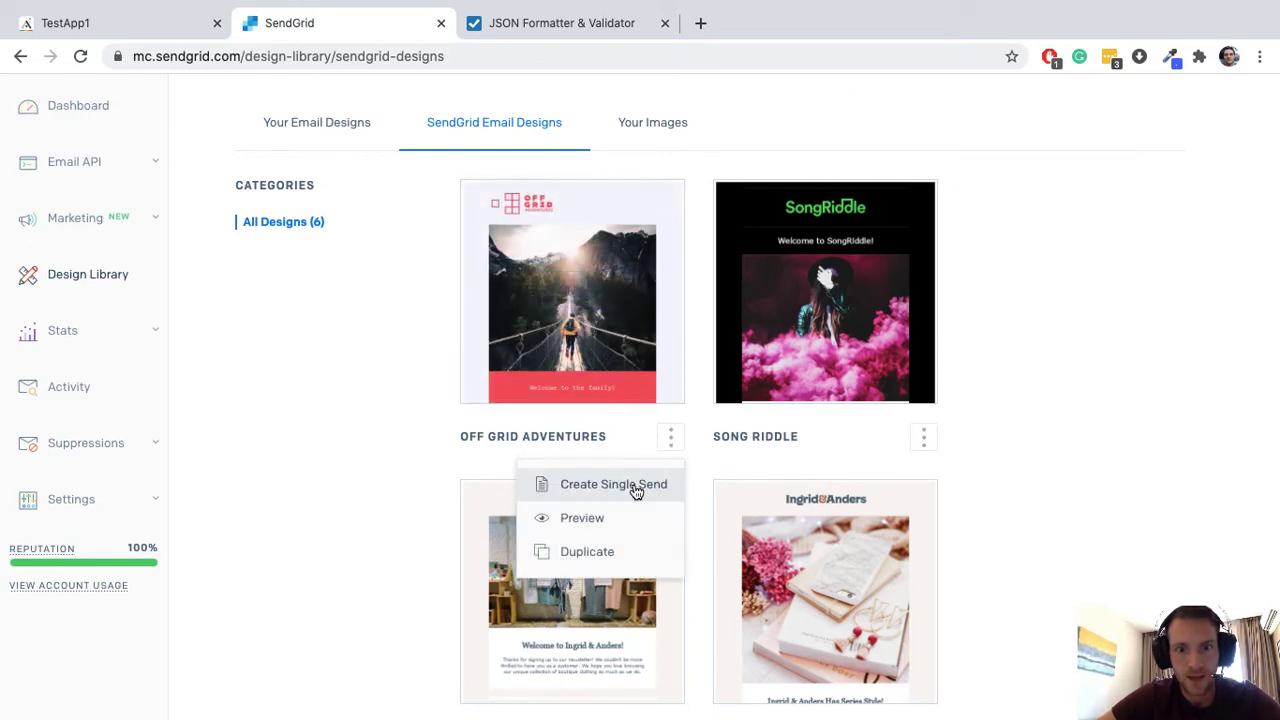
{"action": "left_click", "coordinate": [581, 561]}
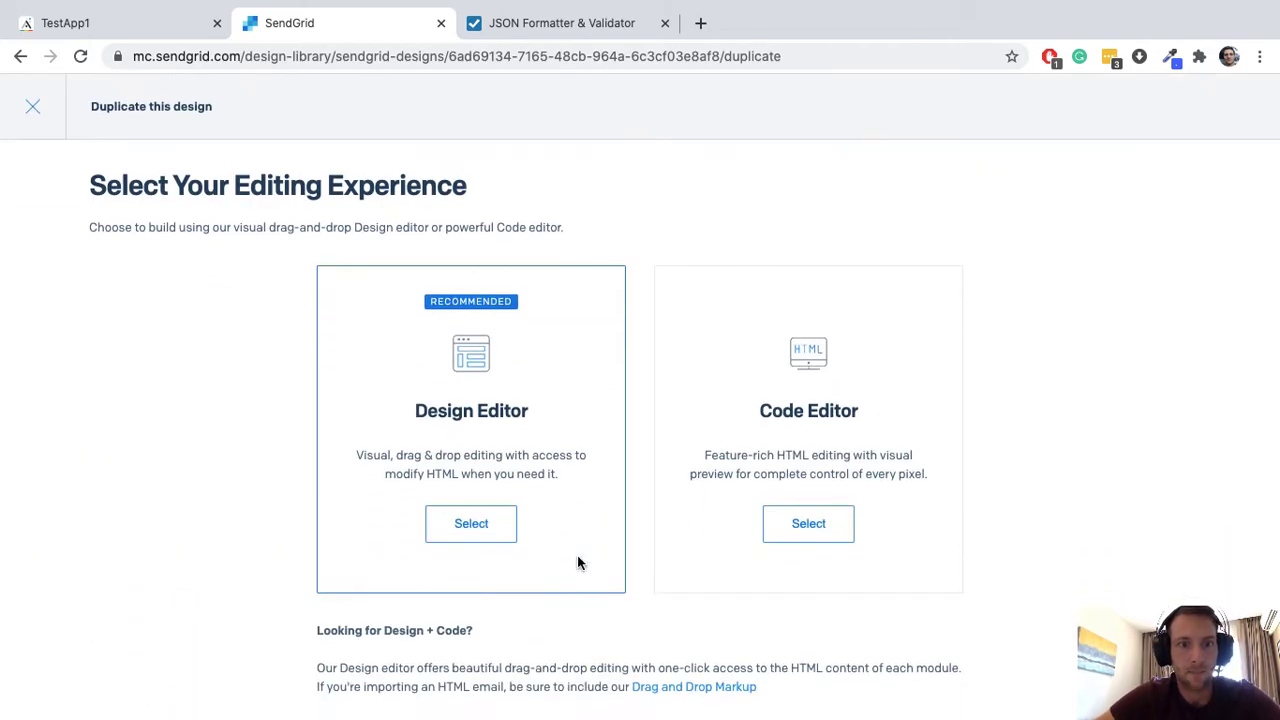
Step: Choose the Code Editor for the copied design and scroll through its HTML
{"action": "left_click", "coordinate": [808, 523]}
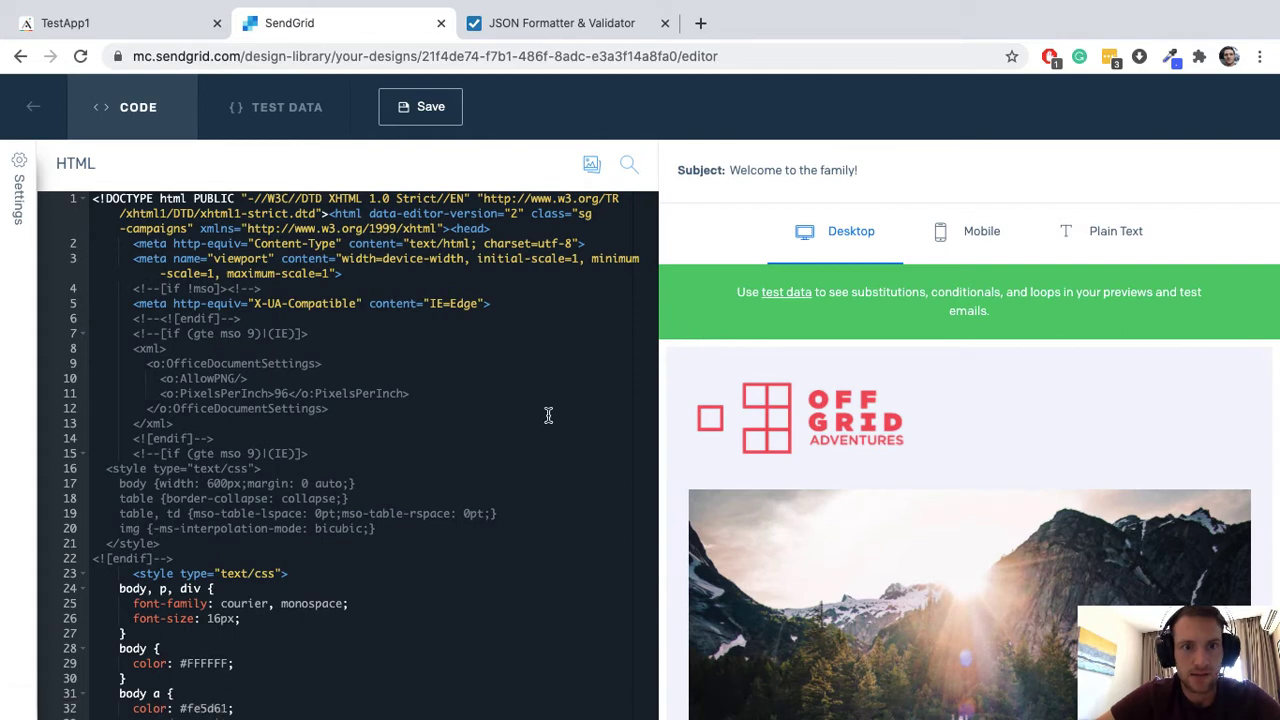
{"action": "scroll", "coordinate": [548, 415], "scroll_direction": "down", "scroll_amount": 3}
{"action": "scroll", "coordinate": [548, 415], "scroll_direction": "down", "scroll_amount": 2}
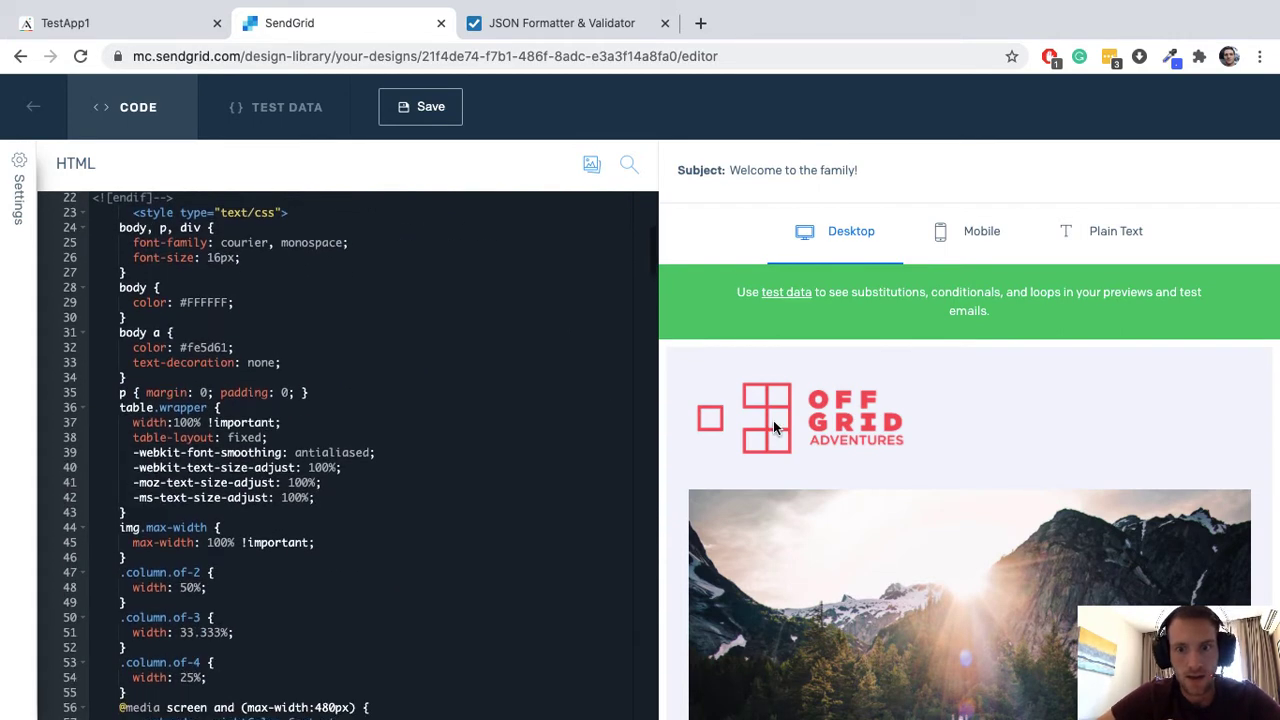
{"action": "scroll", "coordinate": [773, 420], "scroll_direction": "down", "scroll_amount": 3}
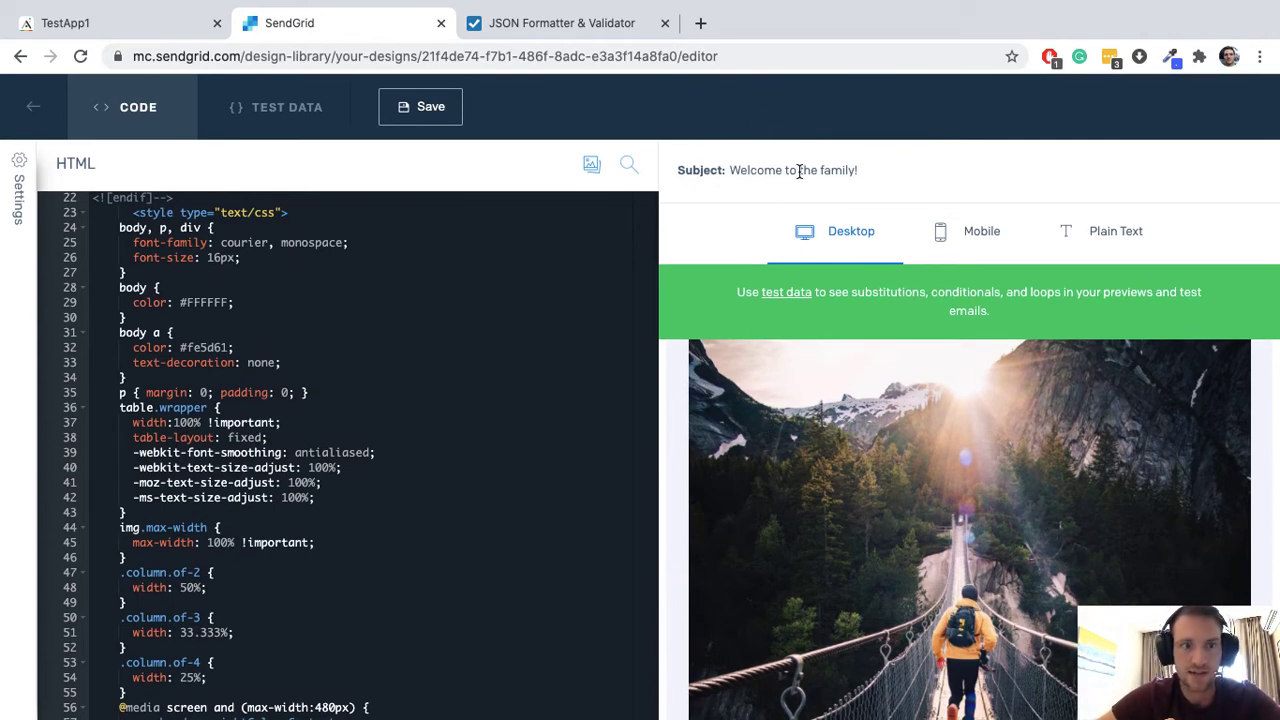
{"action": "scroll", "coordinate": [163, 232], "scroll_direction": "up", "scroll_amount": 2}
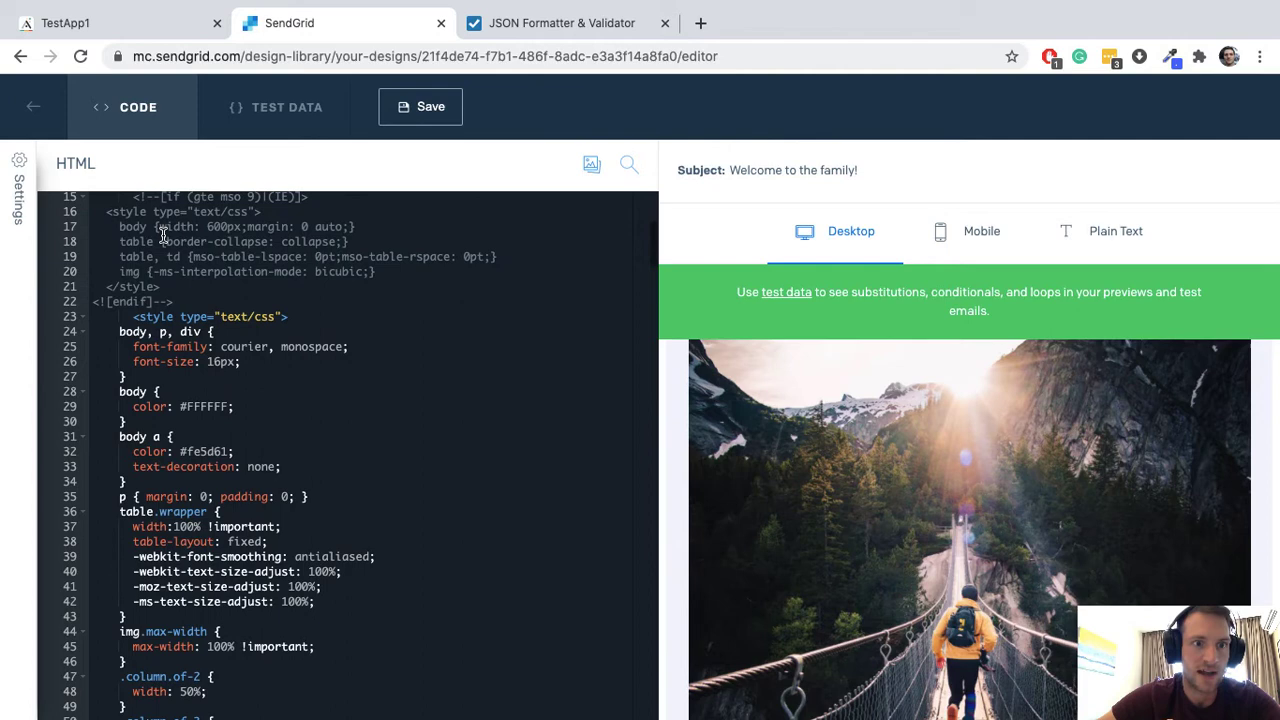
Step: Replace the subject 'Welcome to the family!' with {{subject}} in Settings and save
{"action": "left_click", "coordinate": [25, 163]}
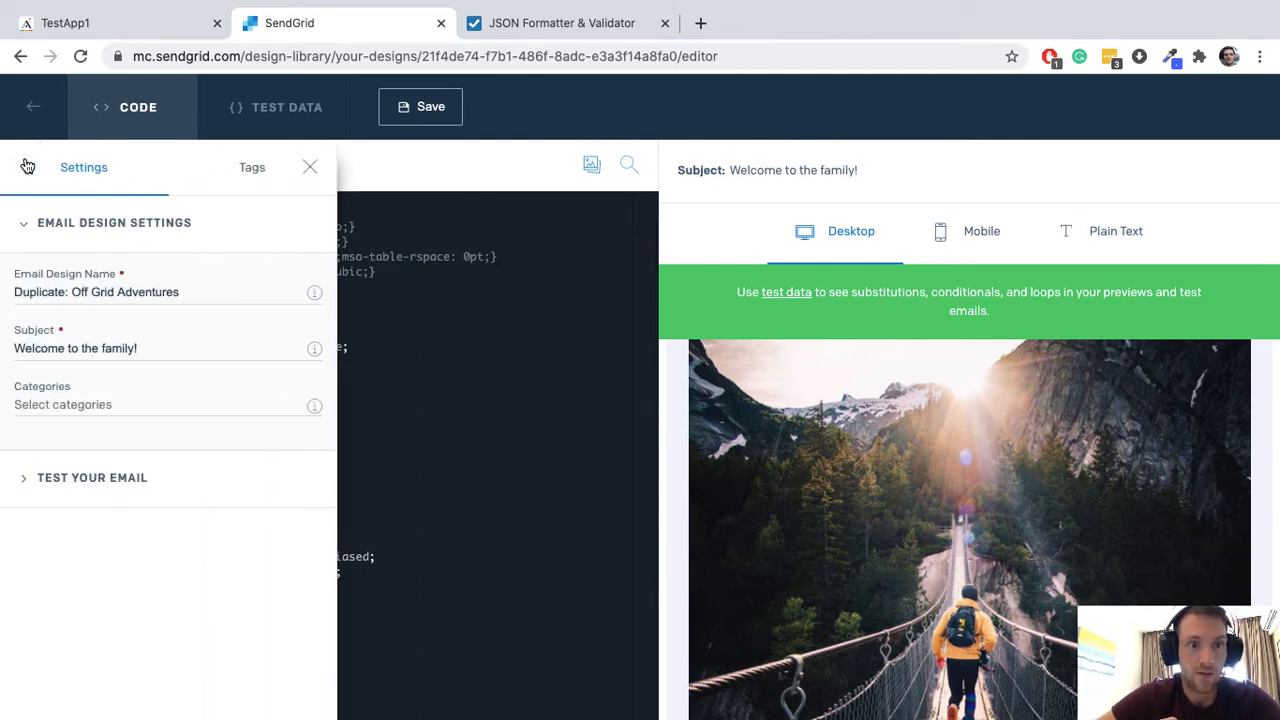
{"action": "triple_click", "coordinate": [141, 348]}
{"action": "key", "text": "BackSpace"}
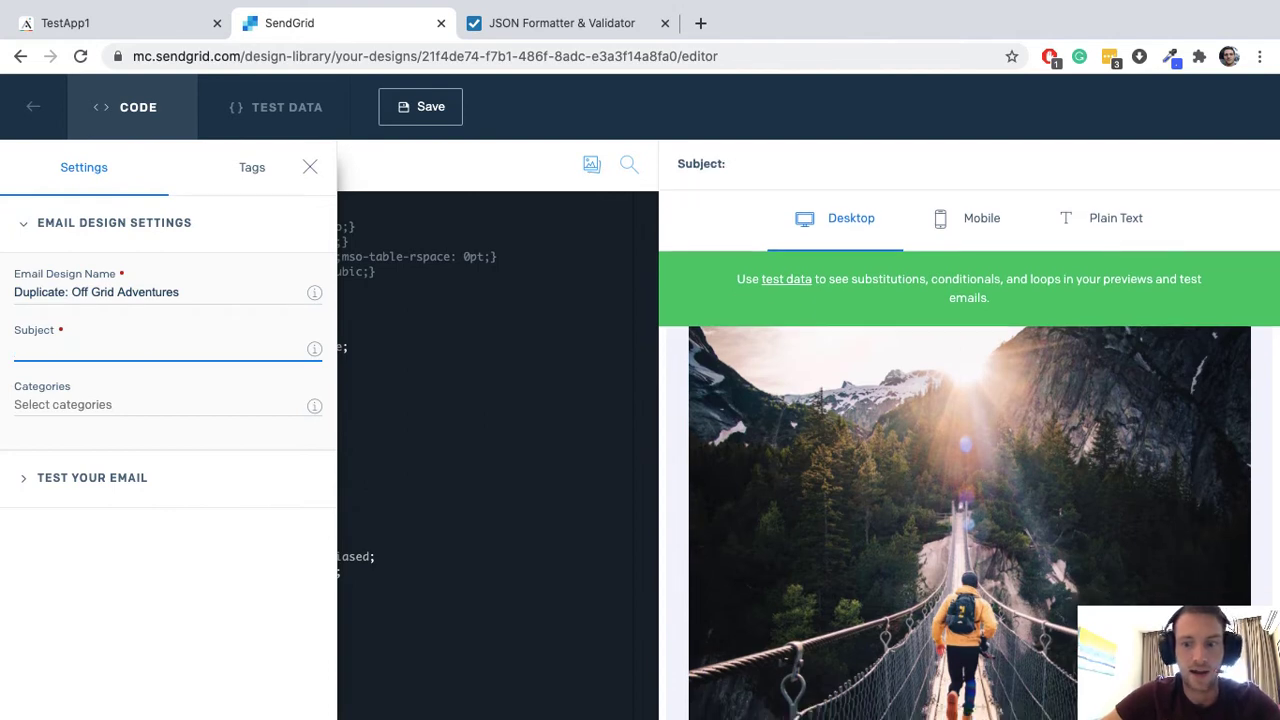
{"action": "type", "text": "{{s"}
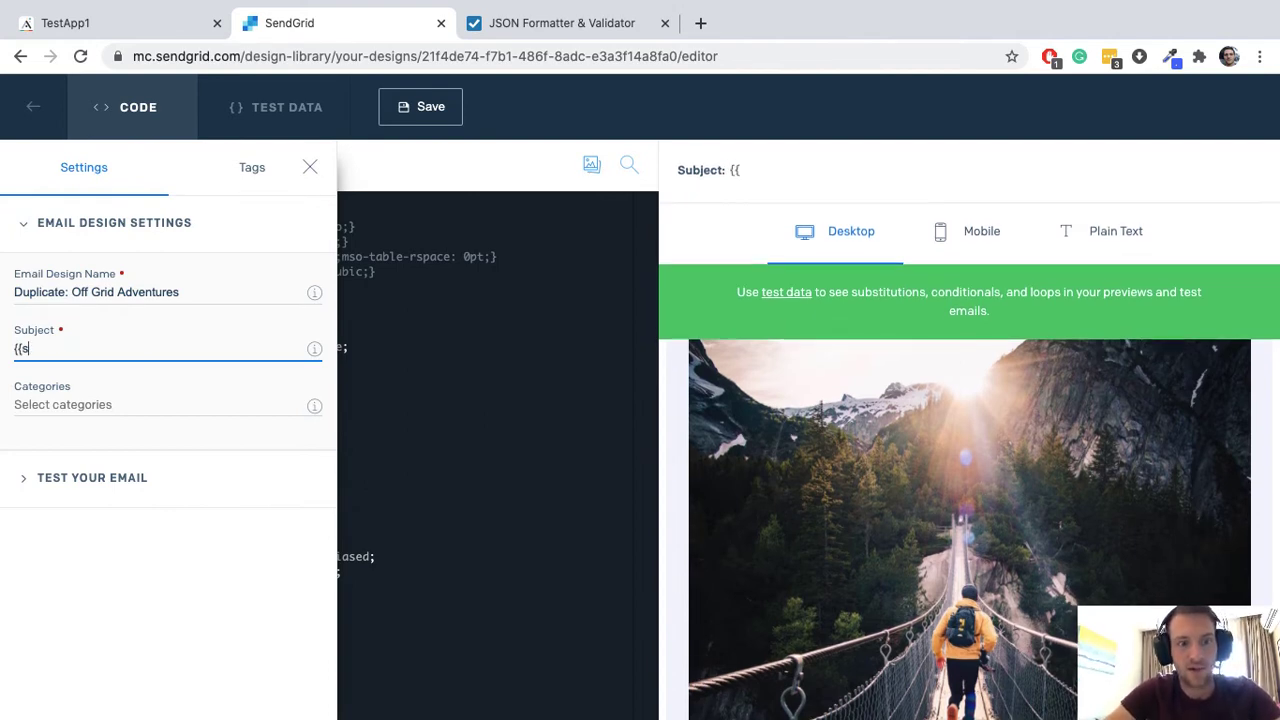
{"action": "type", "text": "ubject}}"}
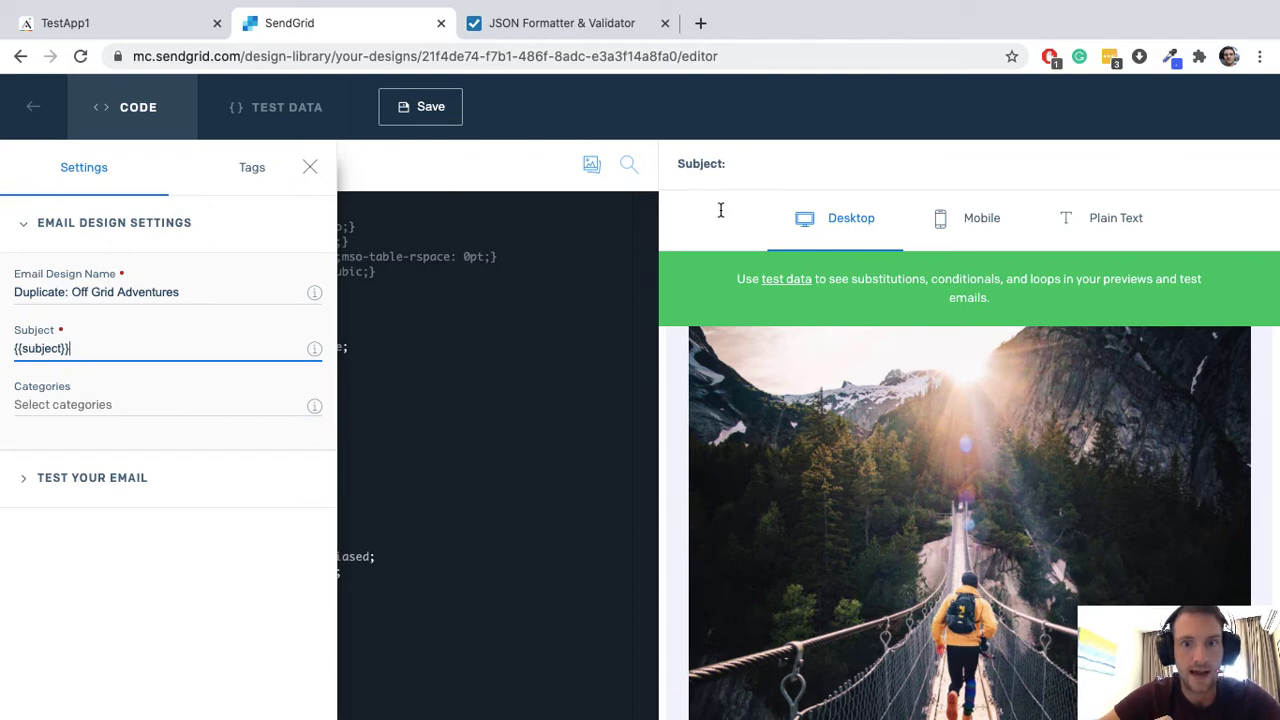
{"action": "key", "text": "super+s"}
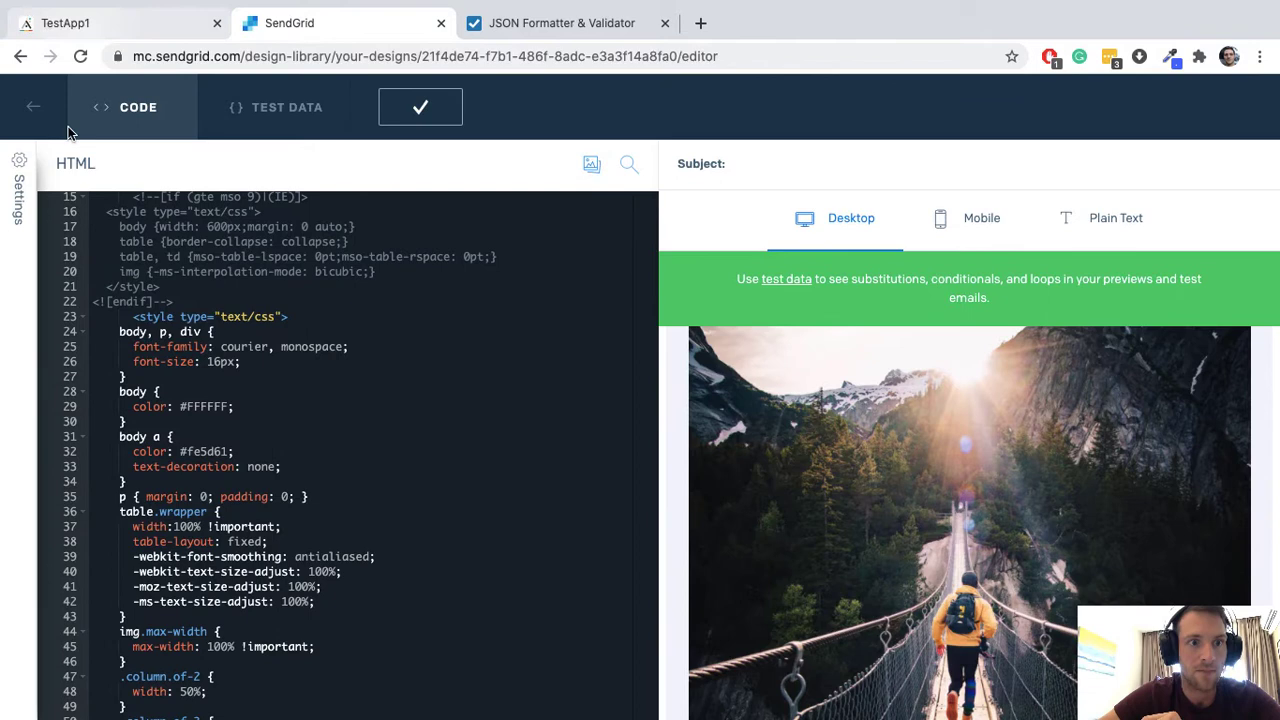
{"action": "mouse_move", "coordinate": [18, 190]}
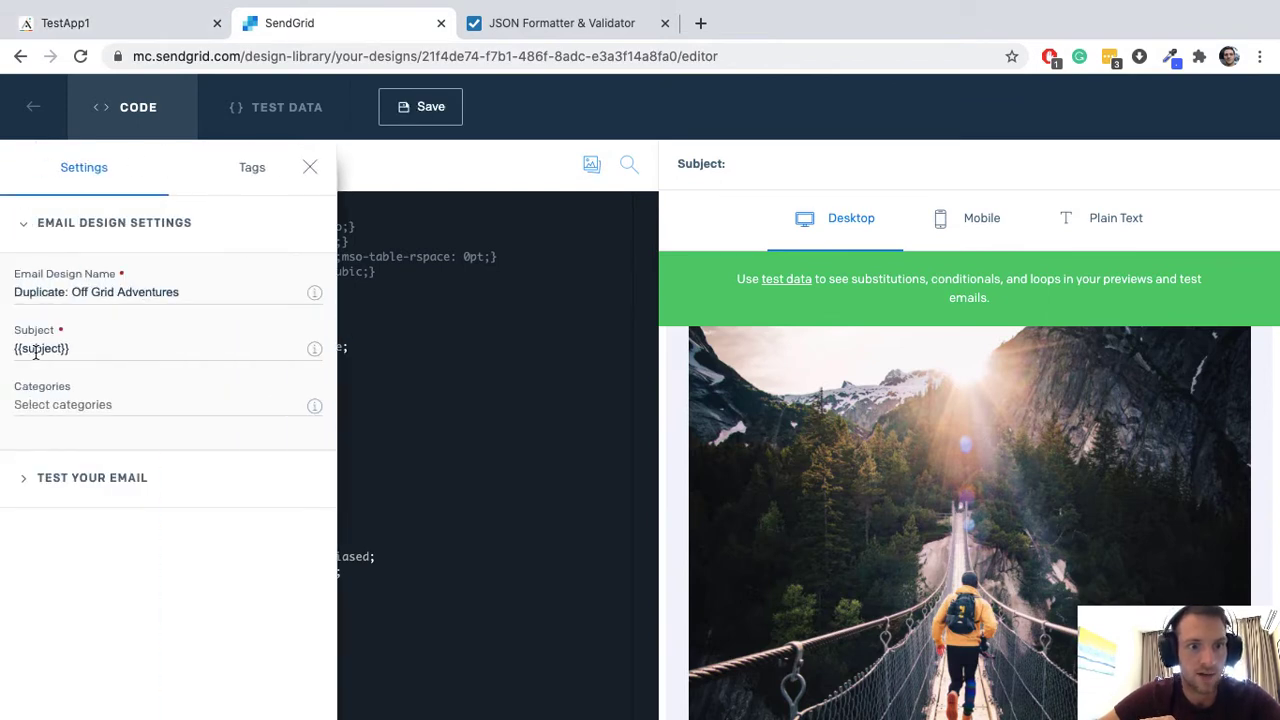
{"action": "left_click", "coordinate": [135, 23]}
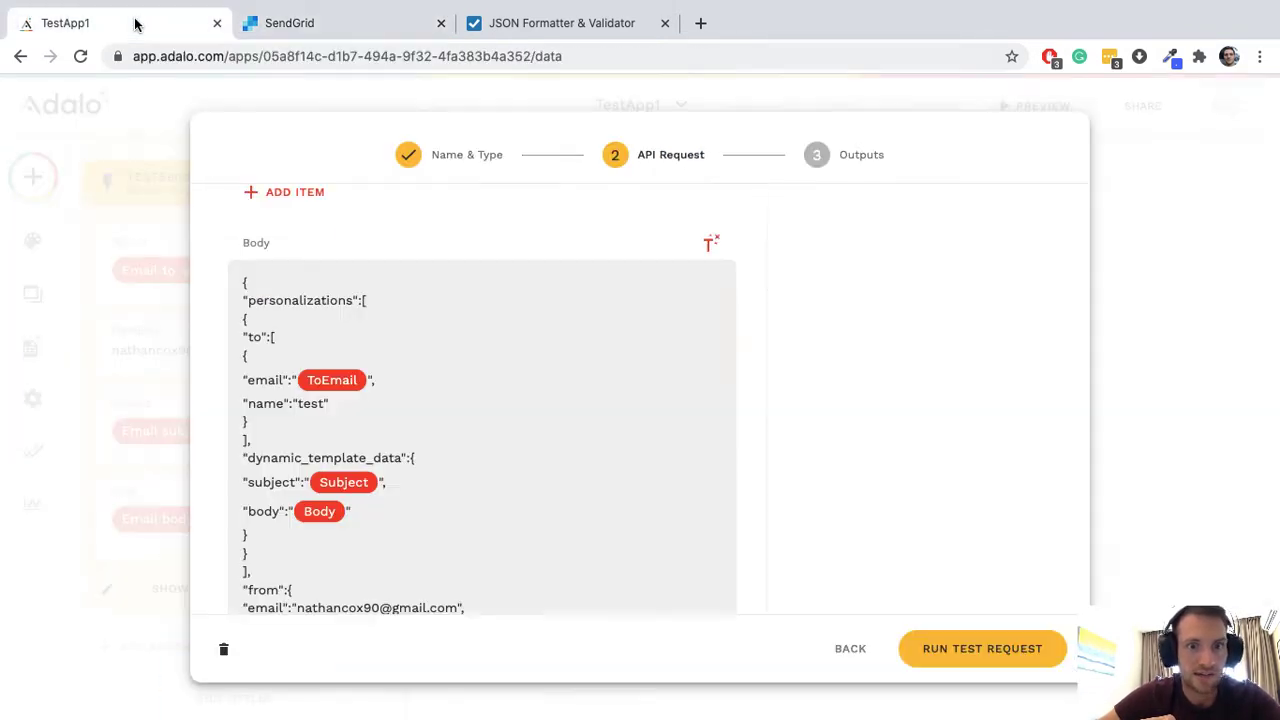
{"action": "left_click_drag", "start_coordinate": [250, 479], "coordinate": [296, 482]}
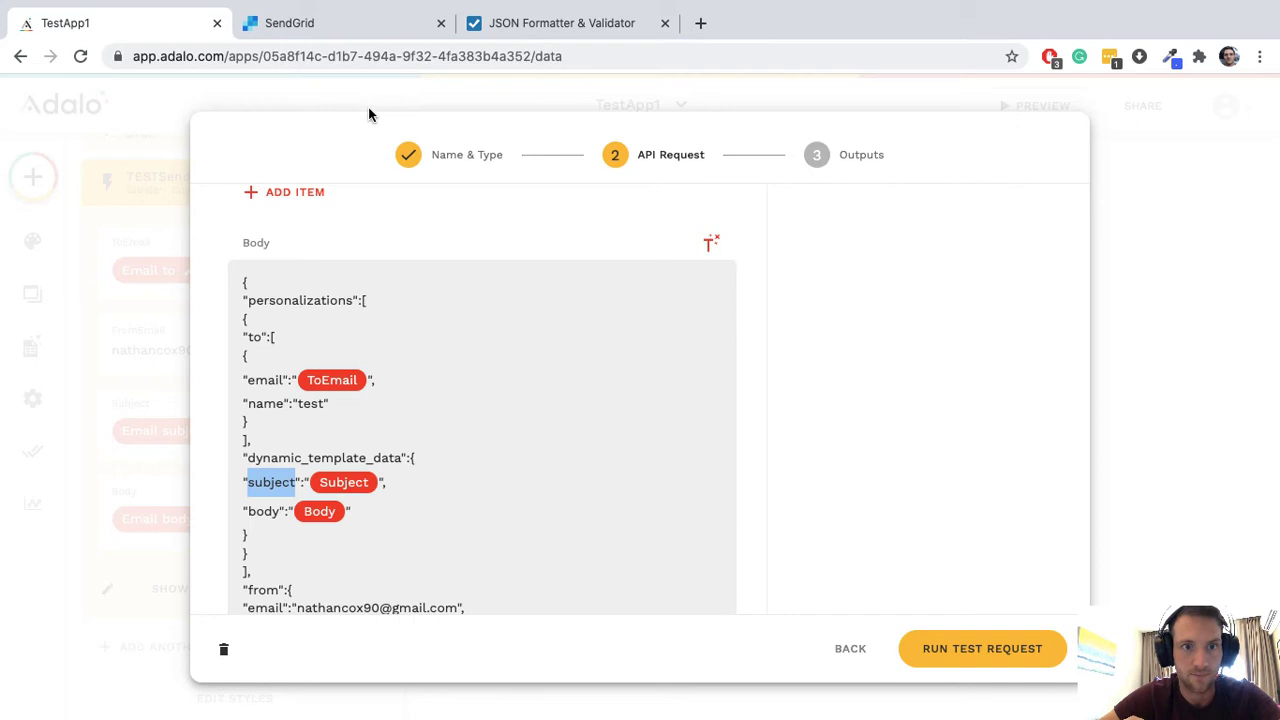
Step: Close design settings and locate the heading and paragraph code from the preview
{"action": "left_click", "coordinate": [366, 22]}
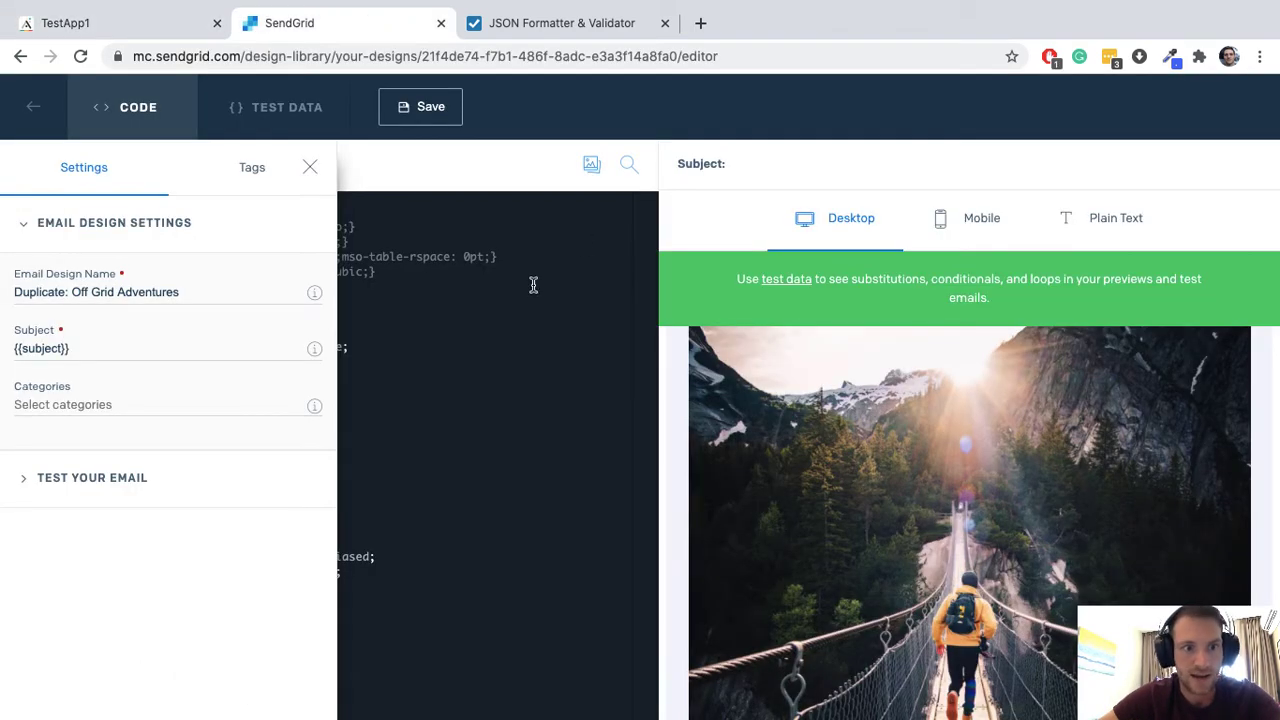
{"action": "left_click", "coordinate": [444, 360]}
{"action": "scroll", "coordinate": [800, 425], "scroll_direction": "down", "scroll_amount": 10}
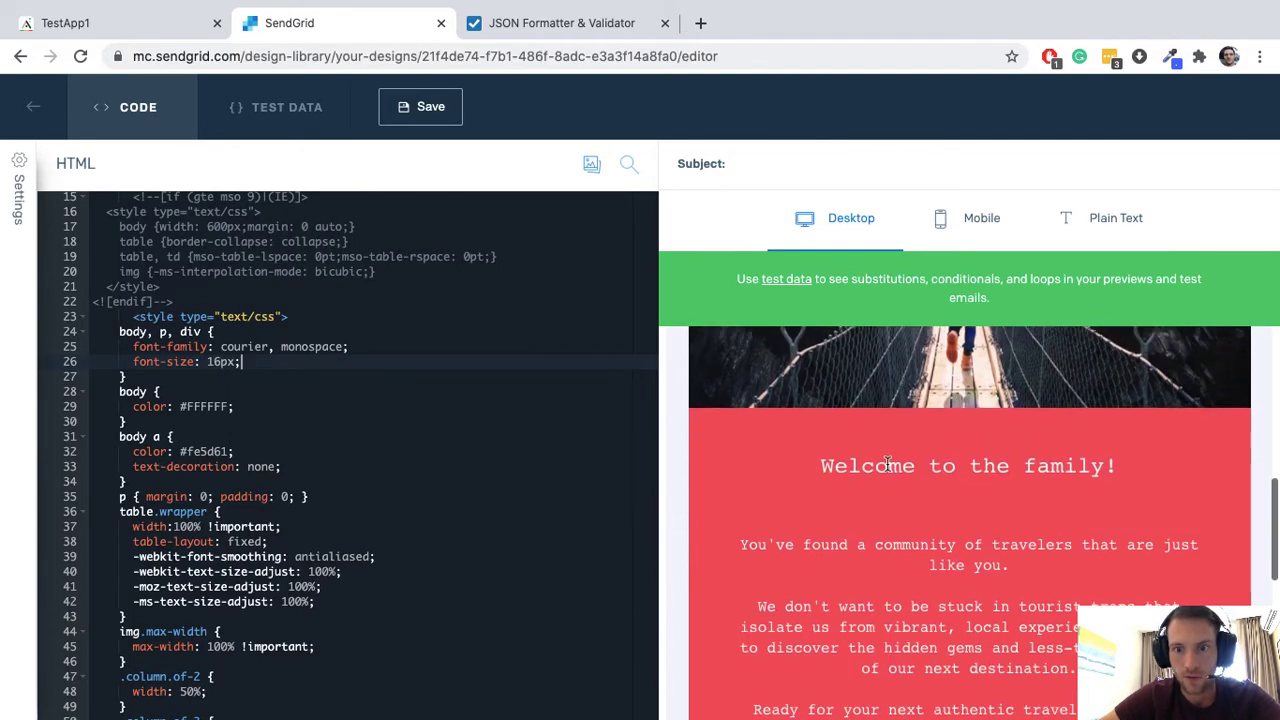
{"action": "left_click", "coordinate": [890, 465]}
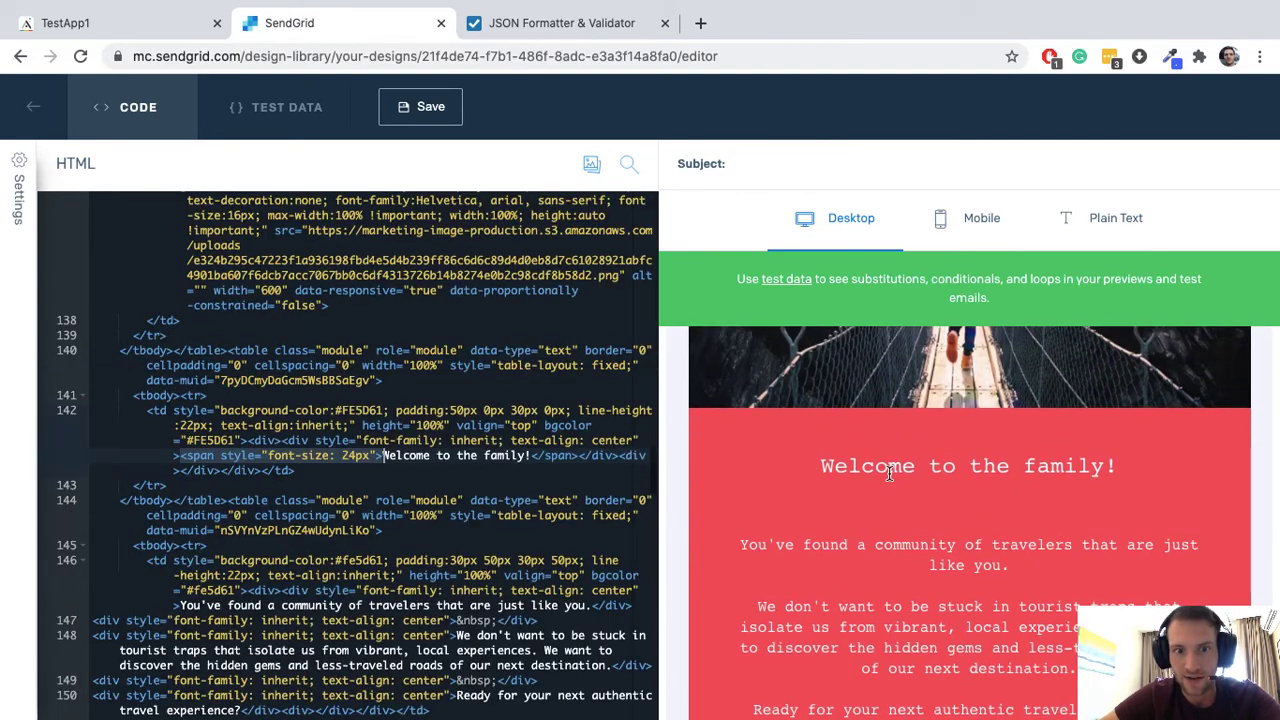
{"action": "left_click", "coordinate": [904, 542]}
{"action": "scroll", "coordinate": [907, 551], "scroll_direction": "down", "scroll_amount": 2}
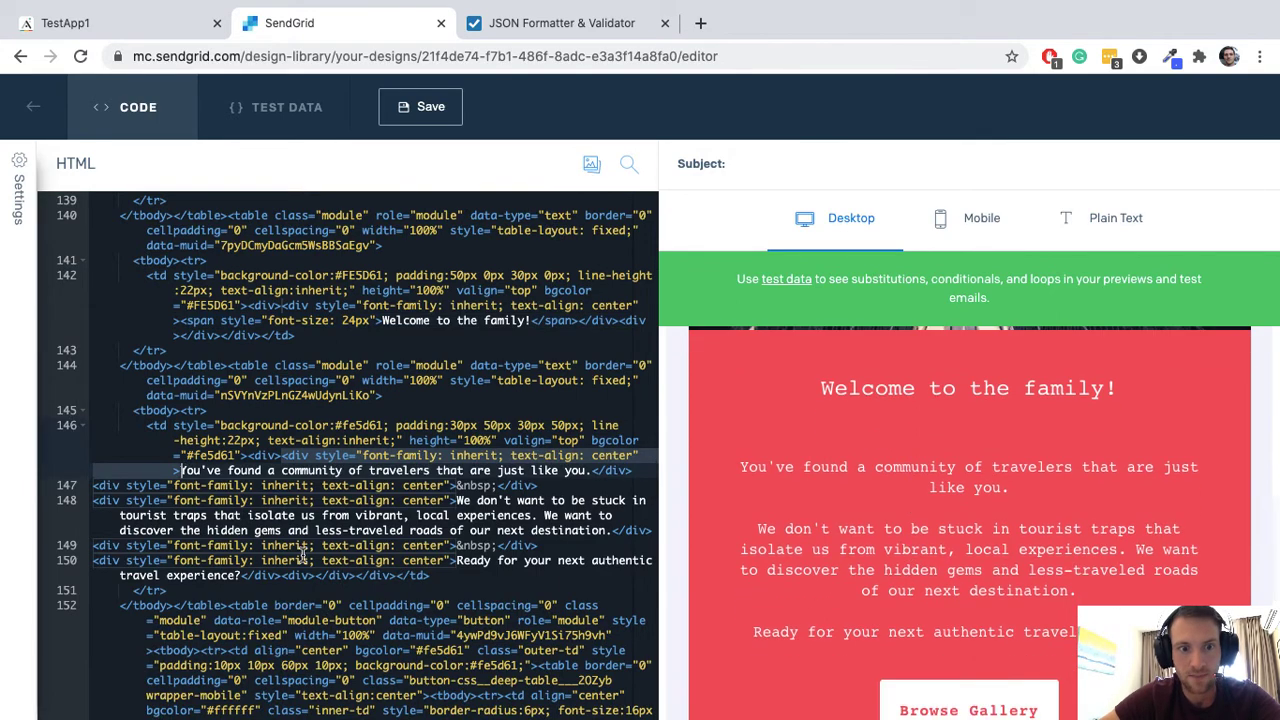
{"action": "scroll", "coordinate": [884, 546], "scroll_direction": "down", "scroll_amount": 2}
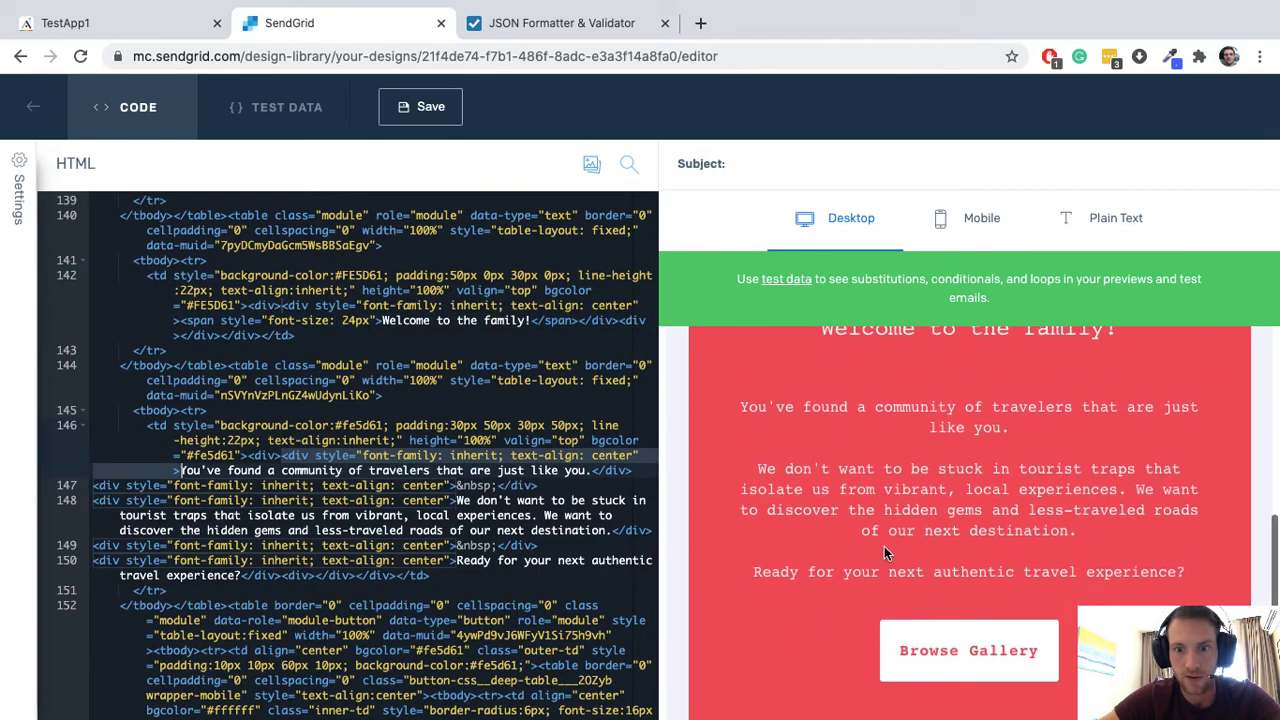
{"action": "left_click", "coordinate": [890, 570]}
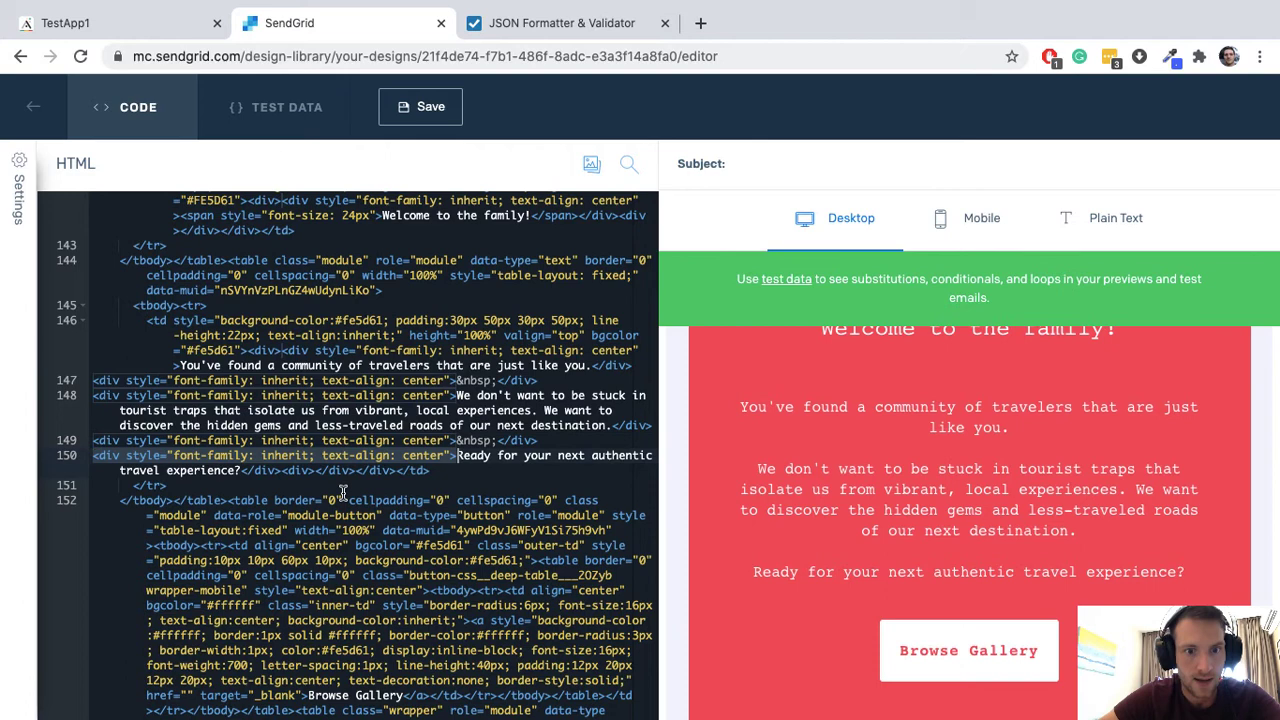
Step: Replace the tourist-traps paragraph on line 148 with {{body}}
{"action": "scroll", "coordinate": [343, 492], "scroll_direction": "up", "scroll_amount": 1}
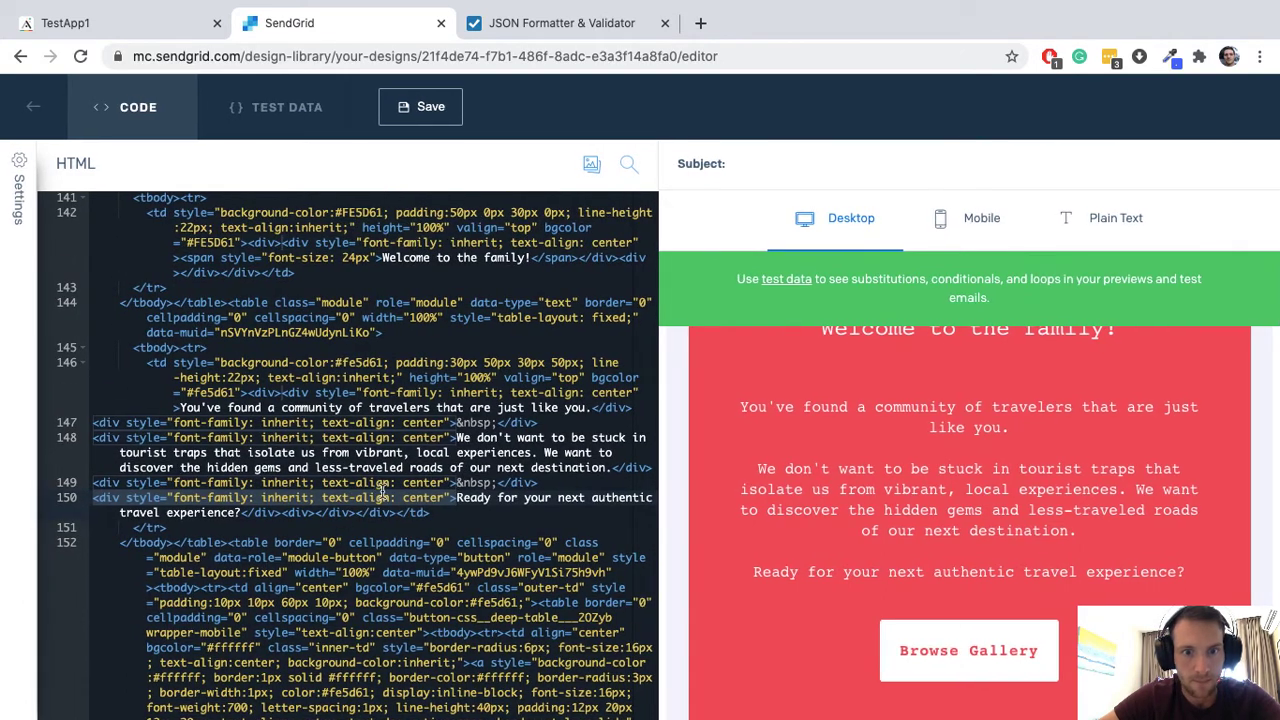
{"action": "scroll", "coordinate": [840, 550], "scroll_direction": "down", "scroll_amount": 1}
{"action": "scroll", "coordinate": [840, 550], "scroll_direction": "up", "scroll_amount": 1}
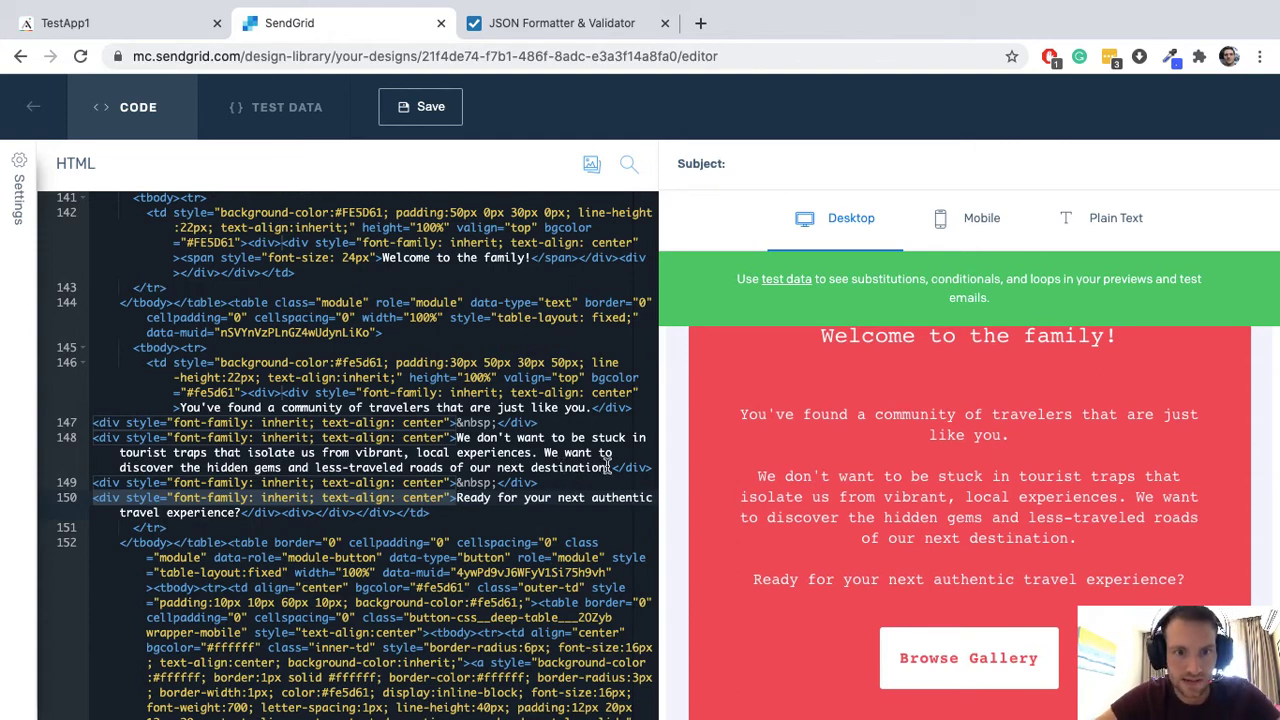
{"action": "left_click_drag", "start_coordinate": [606, 467], "coordinate": [462, 437]}
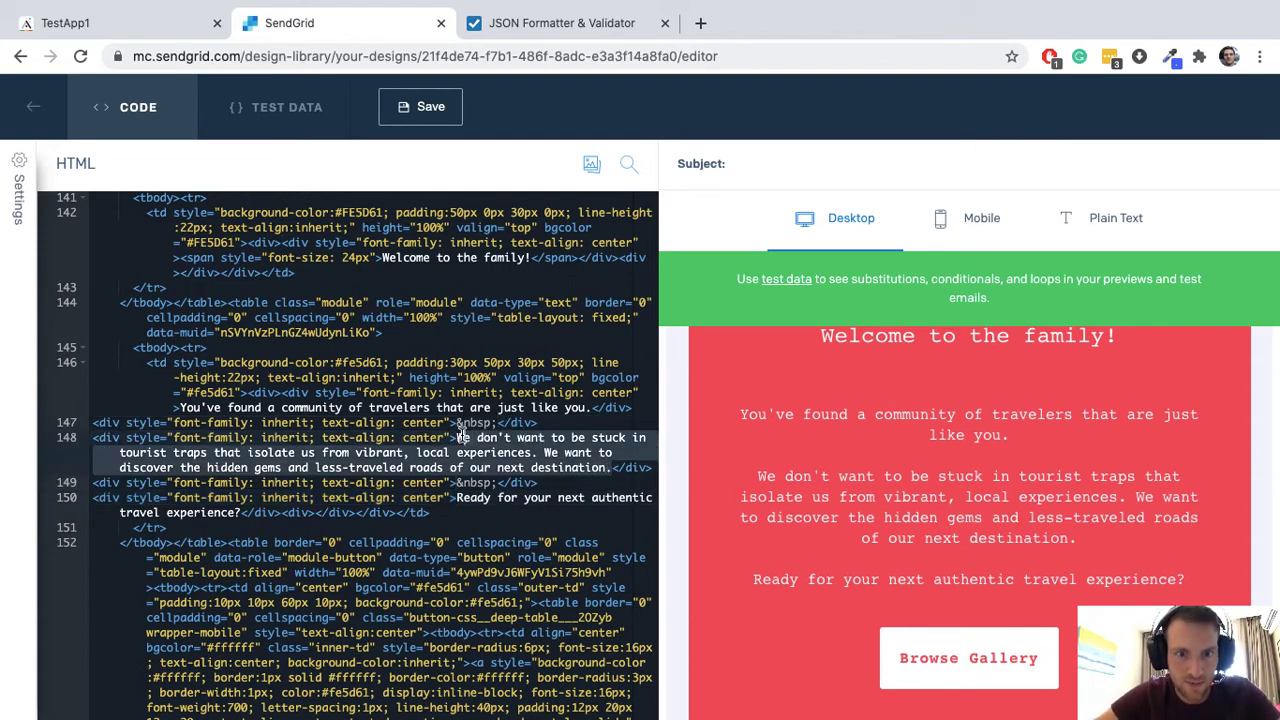
{"action": "key", "text": "BackSpace"}
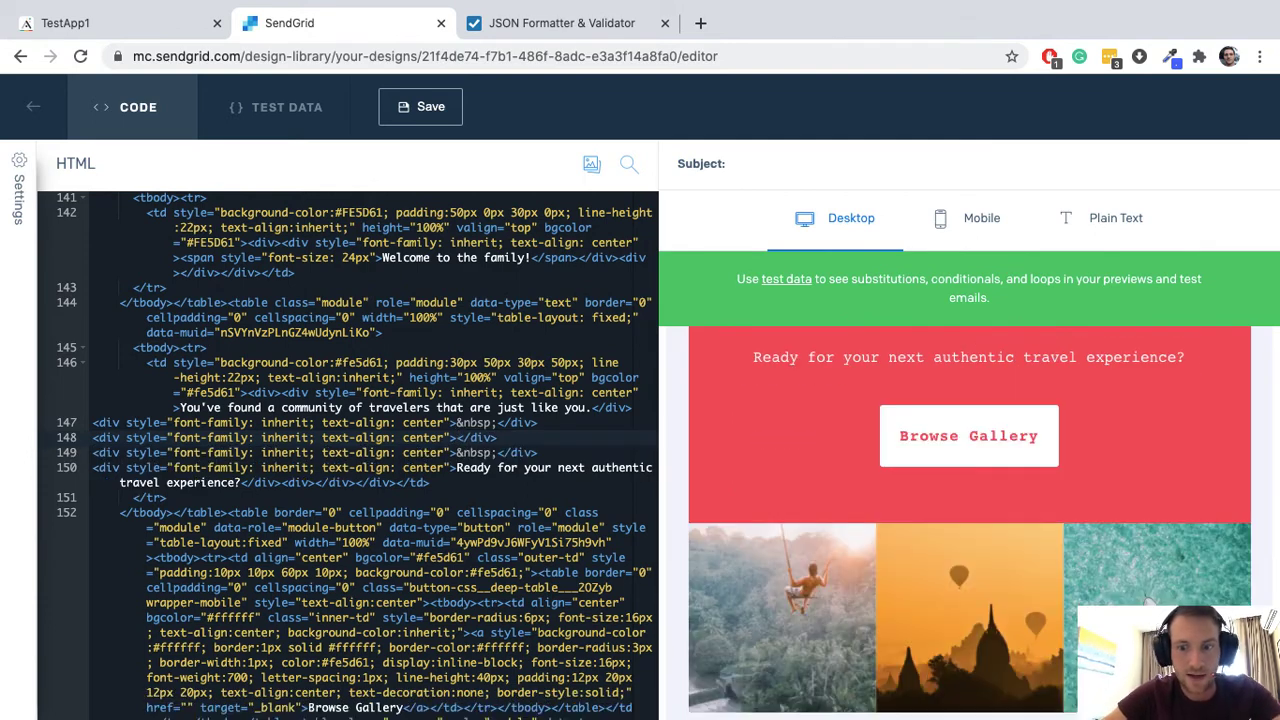
{"action": "type", "text": "{{body}}"}
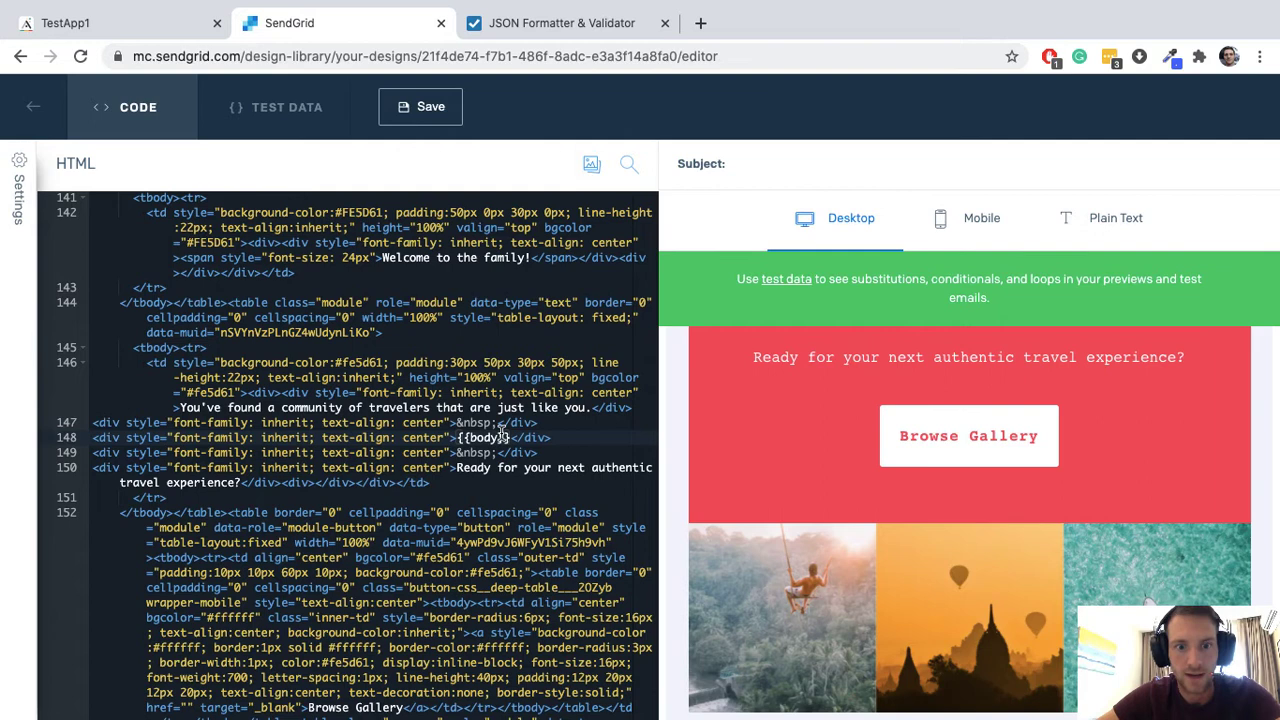
{"action": "left_click", "coordinate": [147, 31]}
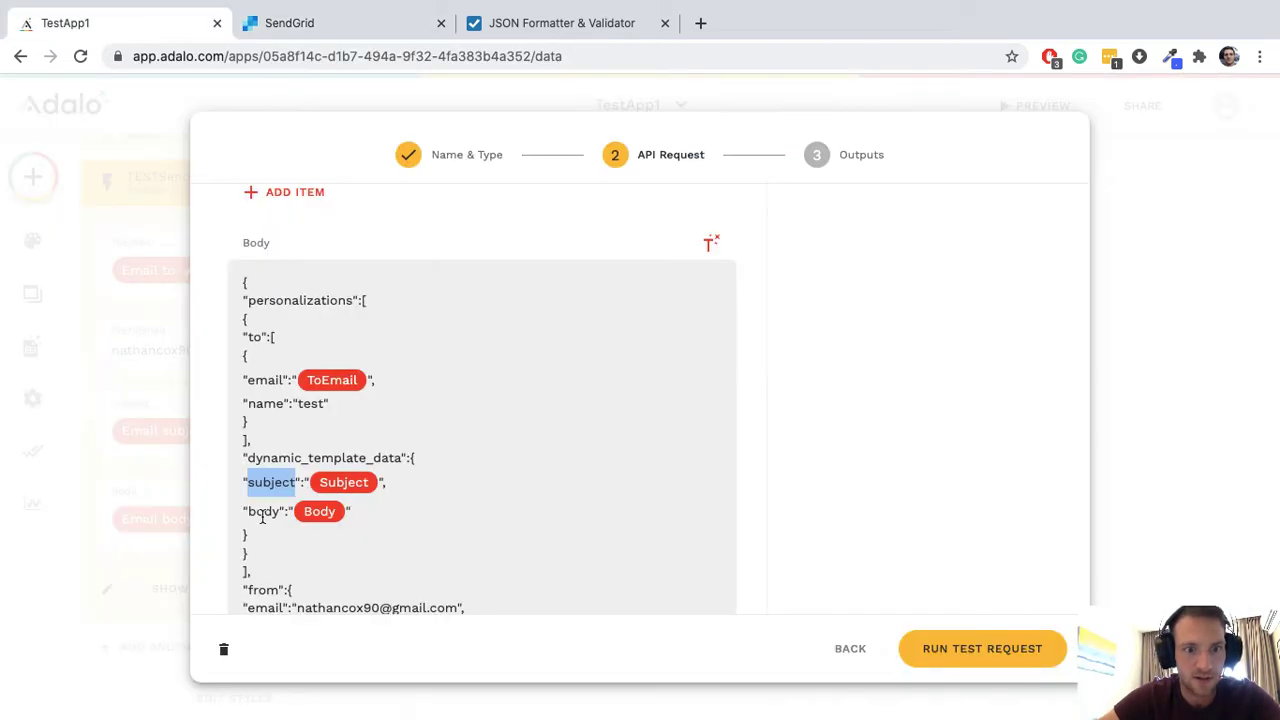
{"action": "double_click", "coordinate": [261, 509]}
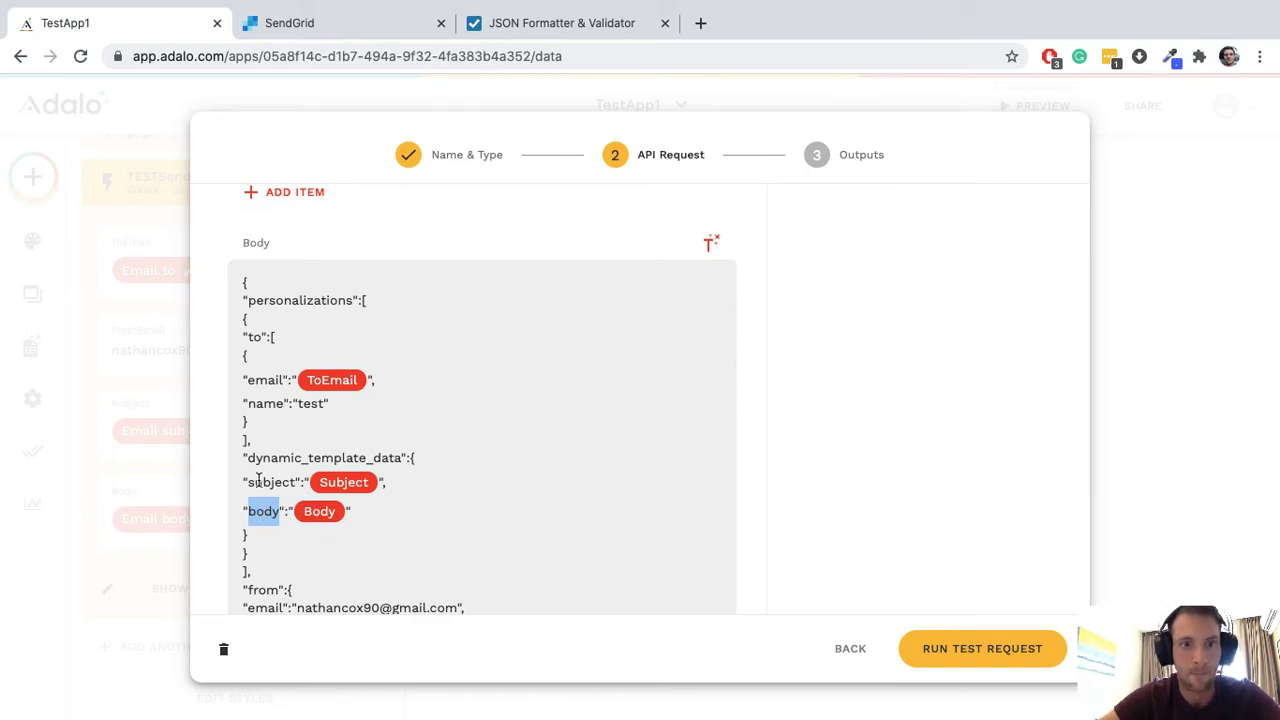
{"action": "left_click", "coordinate": [323, 22]}
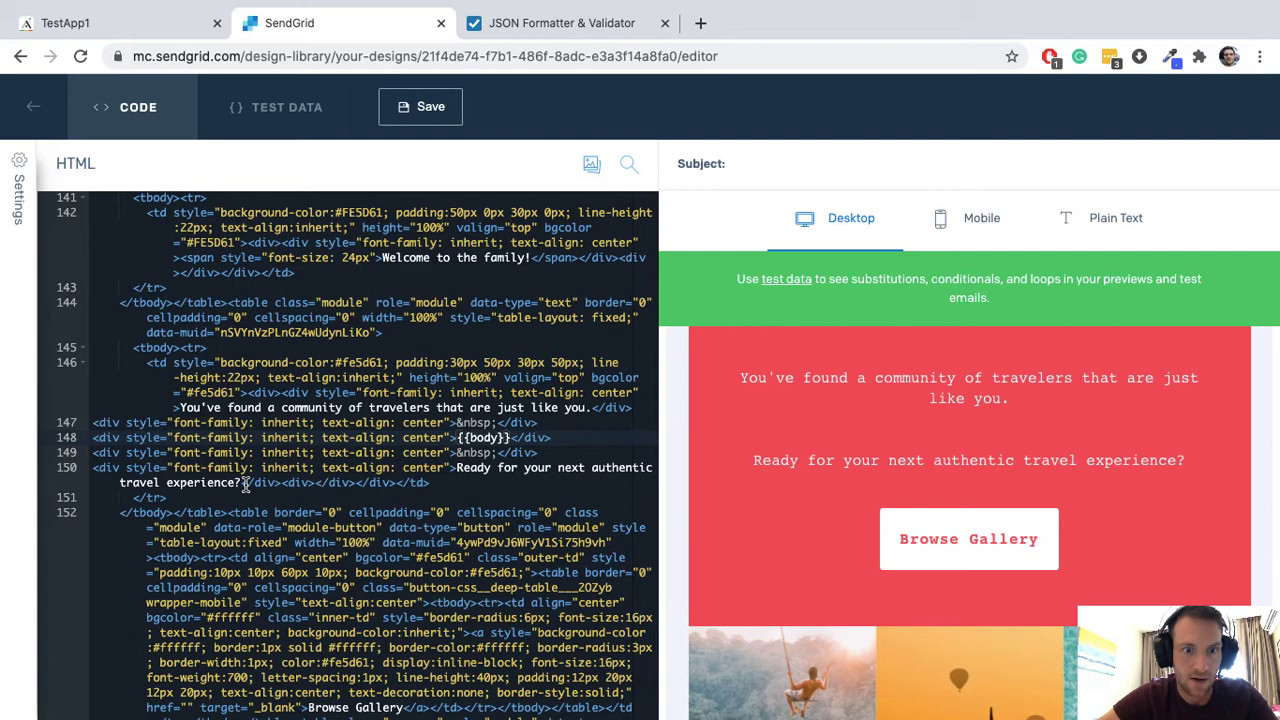
Step: Delete the closing travel-experience and community-of-travelers sentences from the HTML
{"action": "left_click_drag", "start_coordinate": [242, 482], "coordinate": [450, 467]}
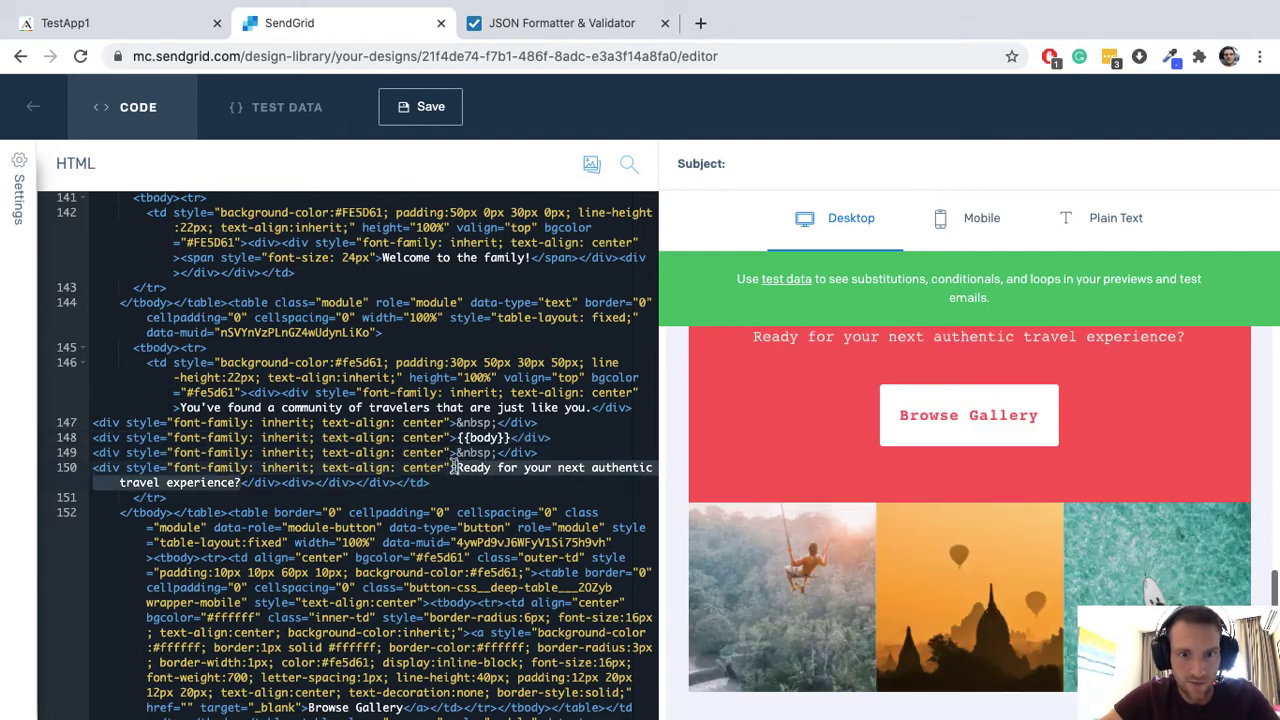
{"action": "key", "text": "BackSpace"}
{"action": "left_click_drag", "start_coordinate": [590, 407], "coordinate": [184, 409]}
{"action": "key", "text": "BackSpace"}
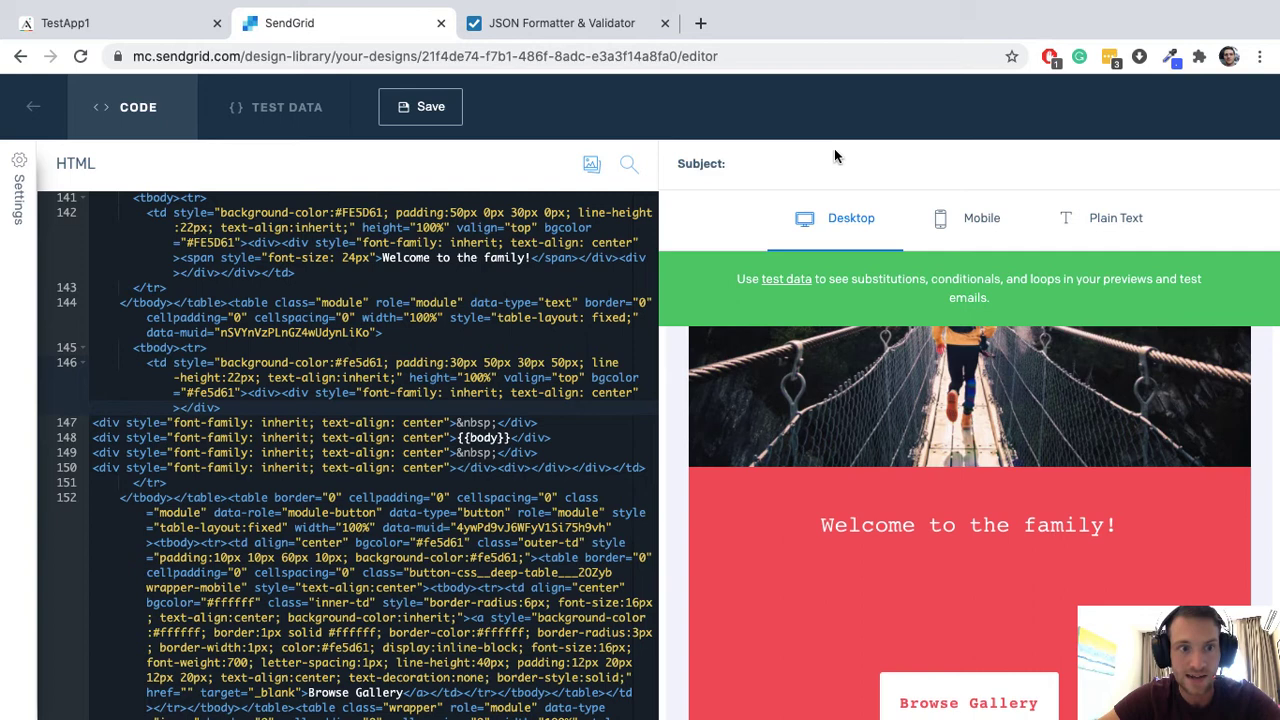
Step: Check the subject in design settings and save the edited template
{"action": "left_click", "coordinate": [18, 195]}
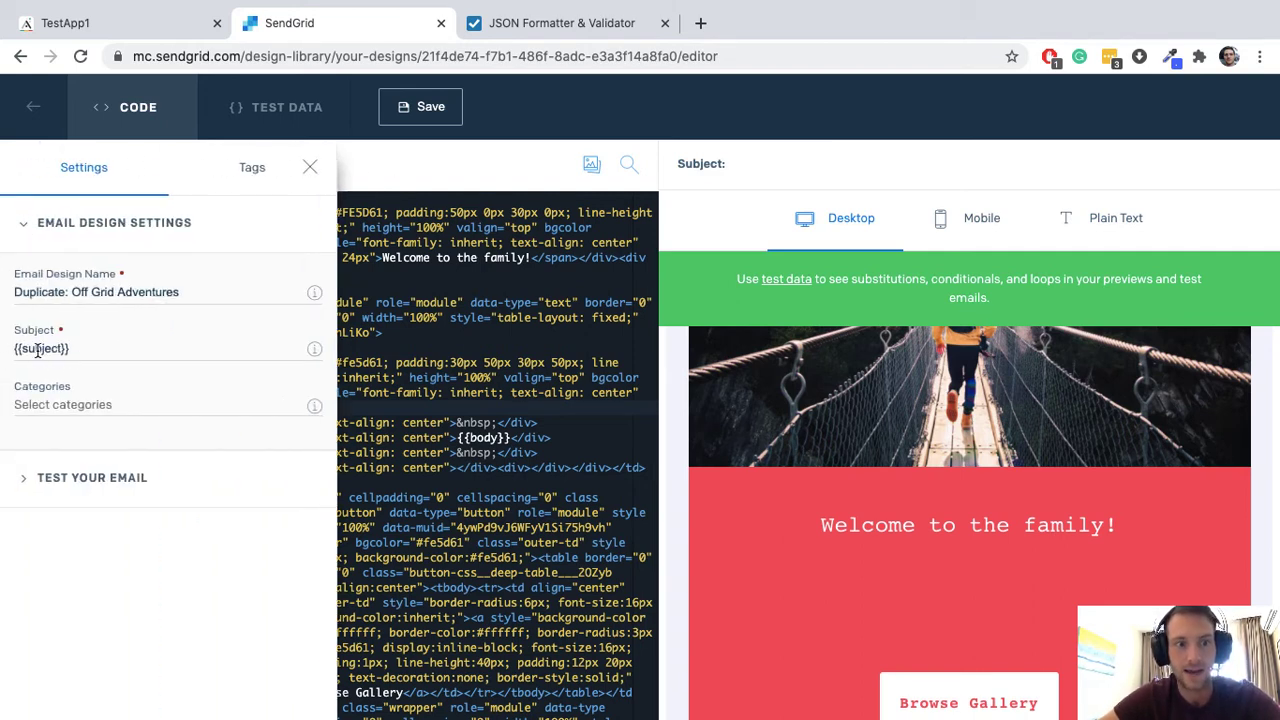
{"action": "left_click", "coordinate": [872, 523]}
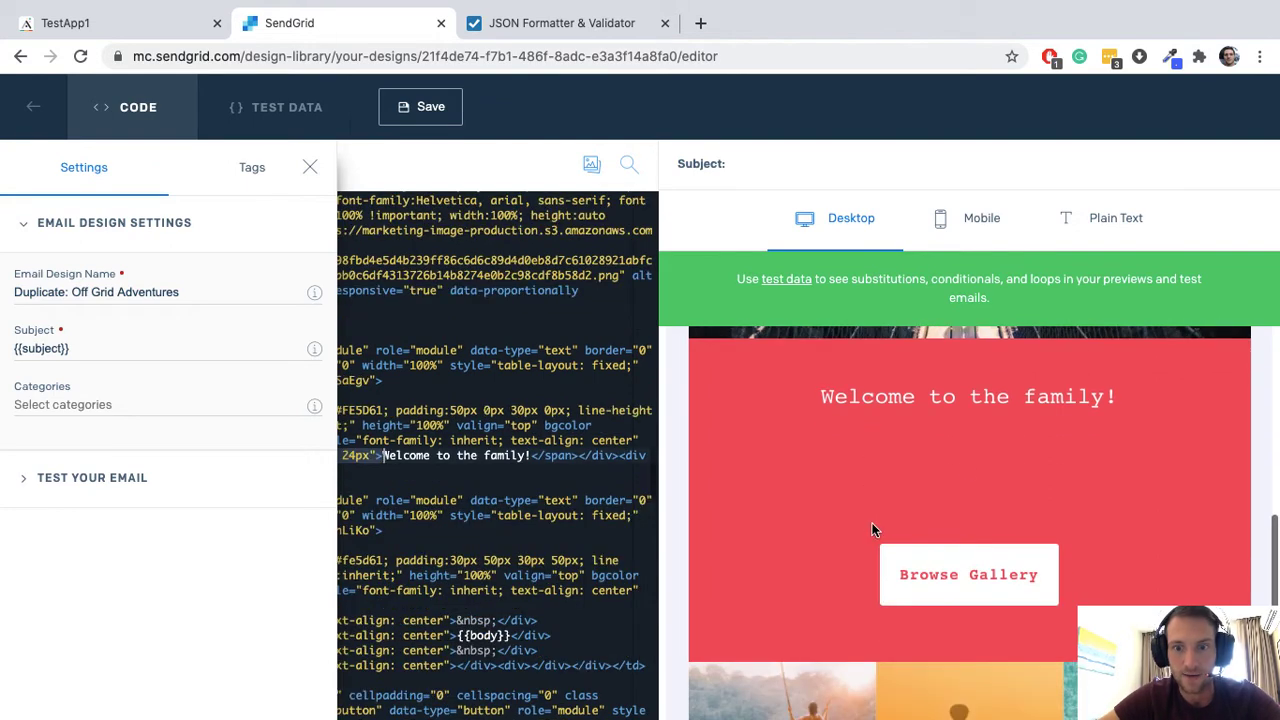
{"action": "left_click", "coordinate": [488, 633]}
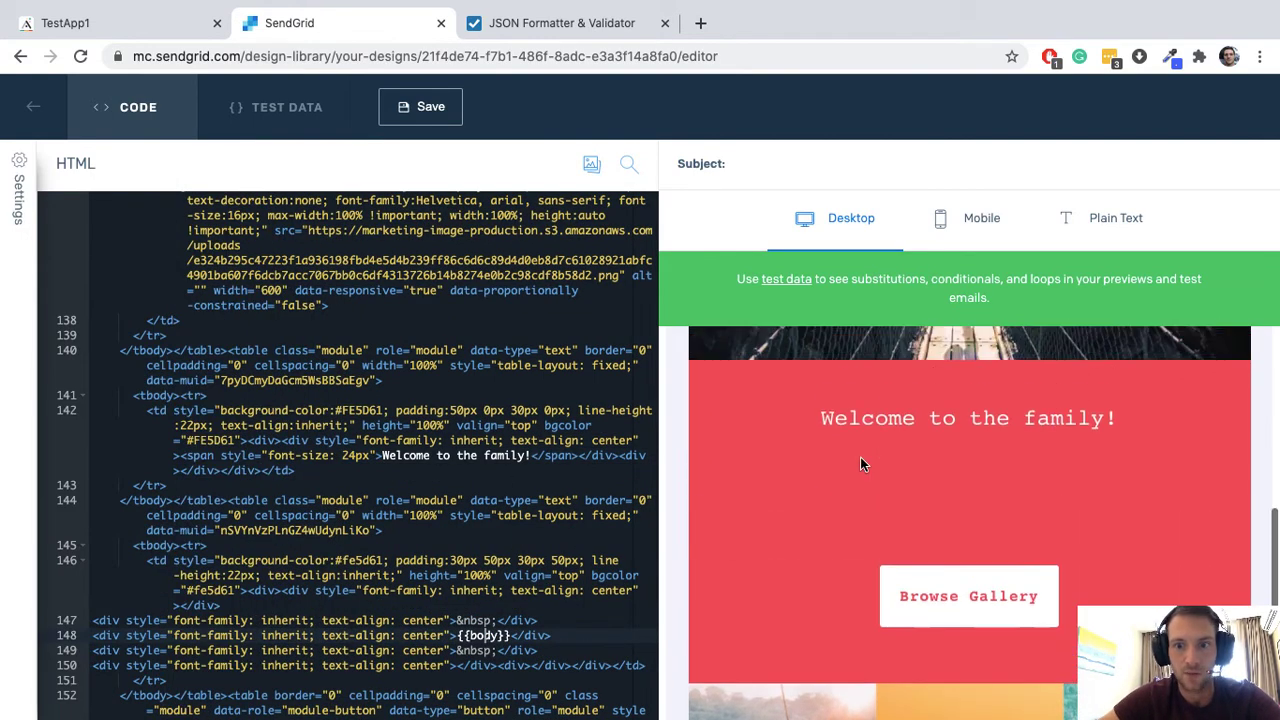
{"action": "scroll", "coordinate": [500, 540], "scroll_direction": "down", "scroll_amount": 3}
{"action": "scroll", "coordinate": [500, 537], "scroll_direction": "down", "scroll_amount": 2}
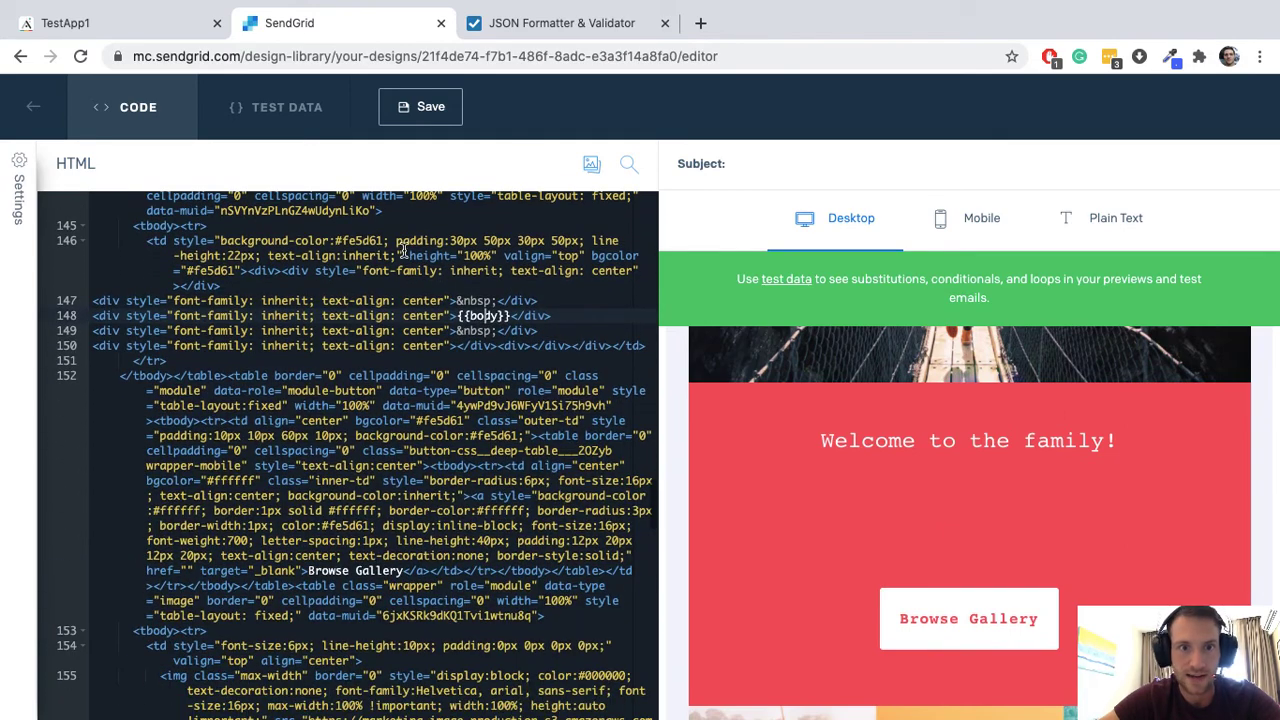
{"action": "left_click", "coordinate": [410, 108]}
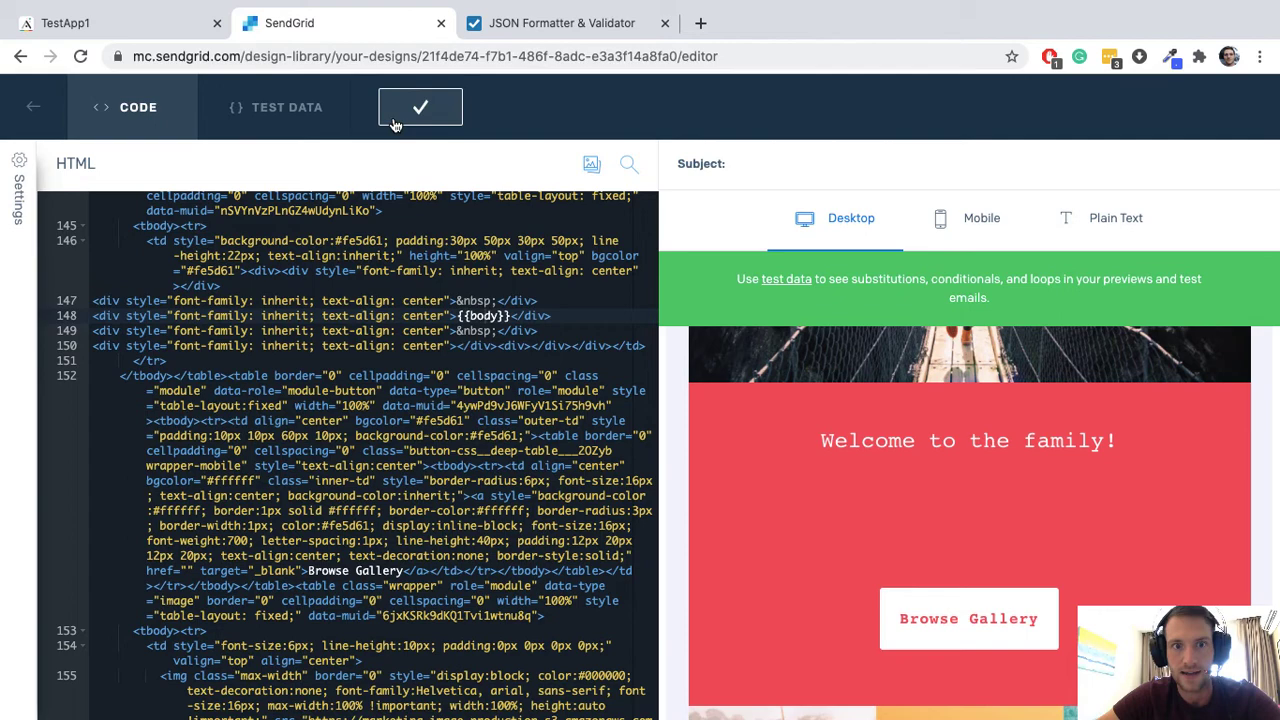
{"action": "scroll", "coordinate": [127, 303], "scroll_direction": "down", "scroll_amount": 8}
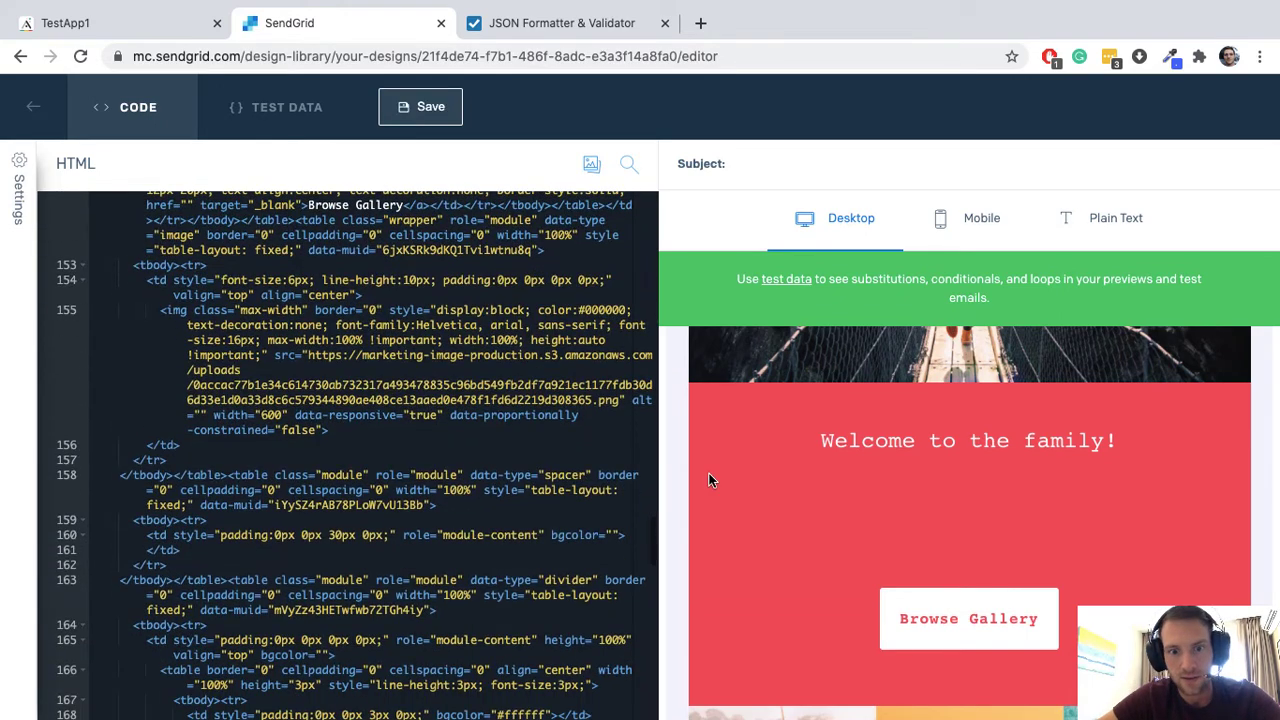
{"action": "left_click", "coordinate": [17, 189]}
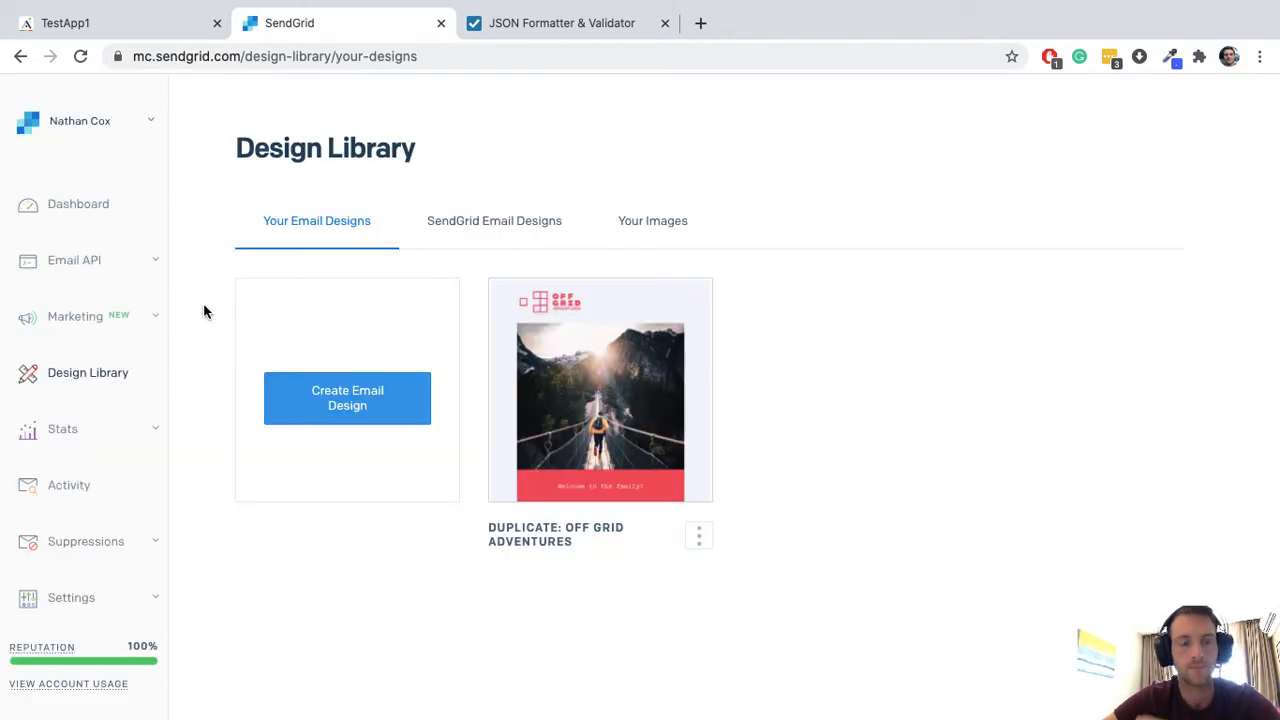
Step: Create a new SendGrid dynamic template named TestEmailDynamic
{"action": "left_click", "coordinate": [97, 268]}
{"action": "left_click", "coordinate": [96, 308]}
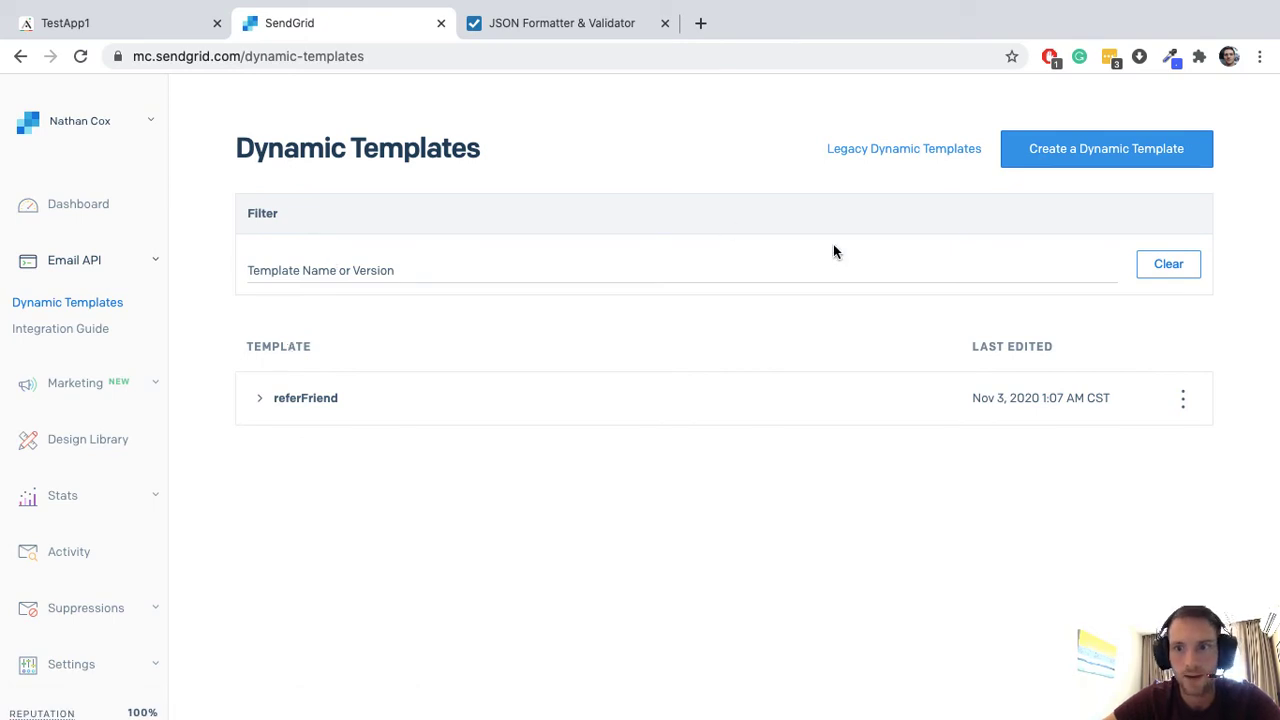
{"action": "left_click", "coordinate": [1100, 158]}
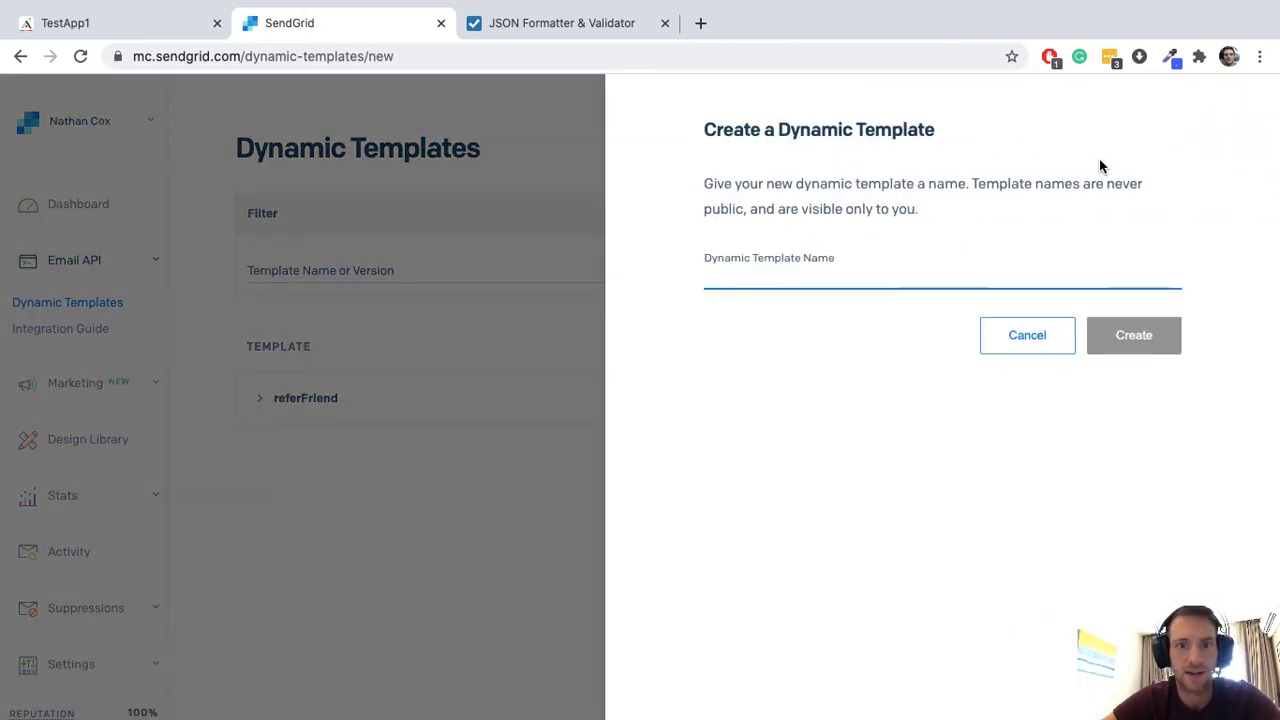
{"action": "type", "text": "TestEmailDynamic"}
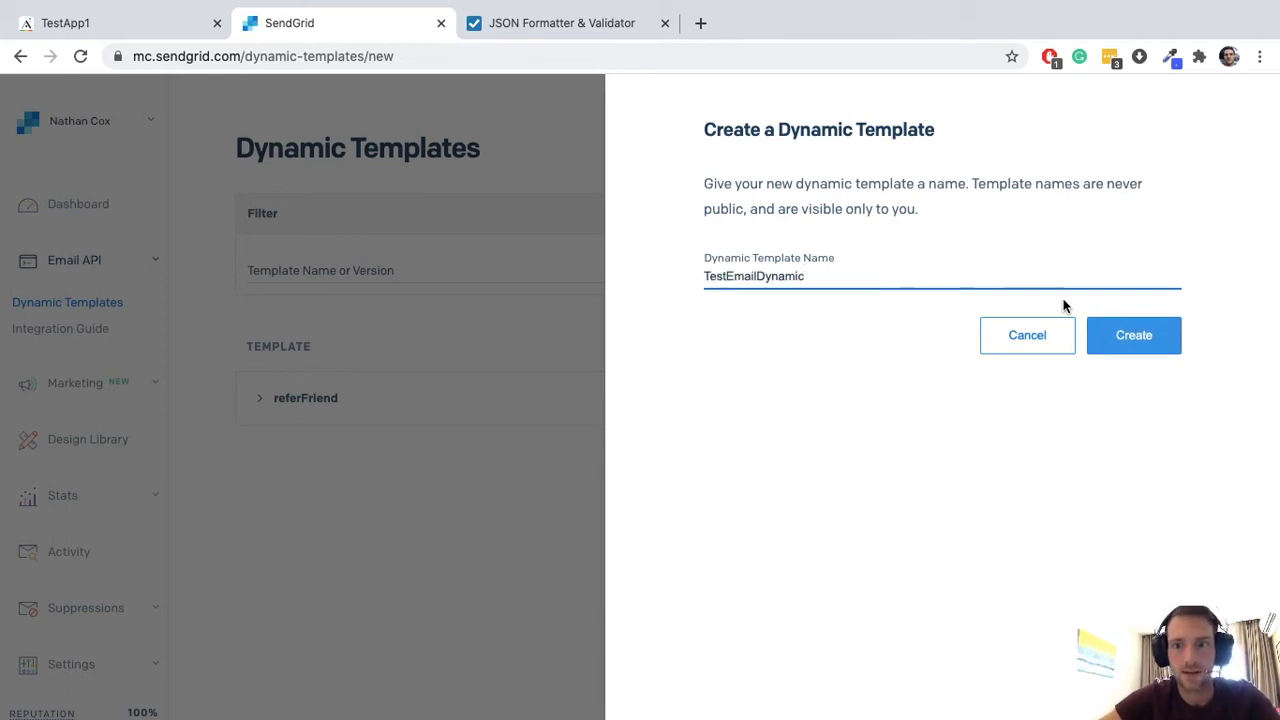
{"action": "left_click", "coordinate": [1103, 340]}
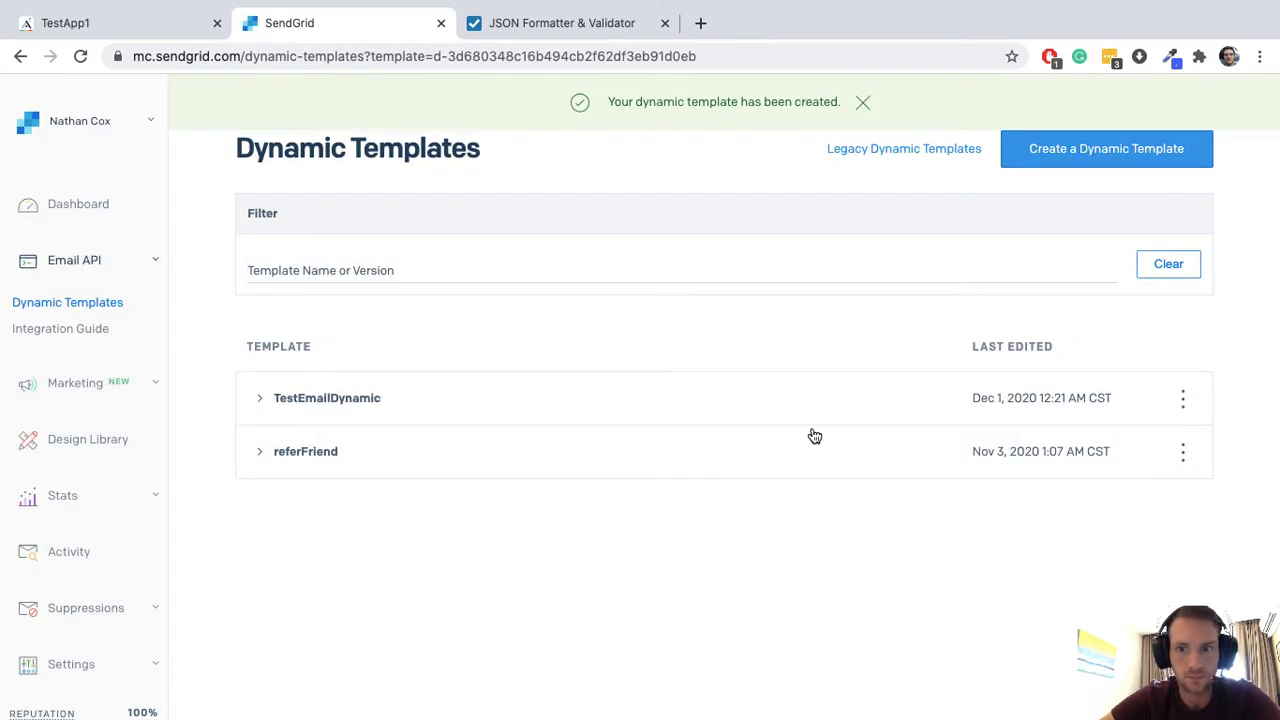
Step: Expand TestEmailDynamic and copy its full template ID, including the d- prefix
{"action": "left_click", "coordinate": [812, 412]}
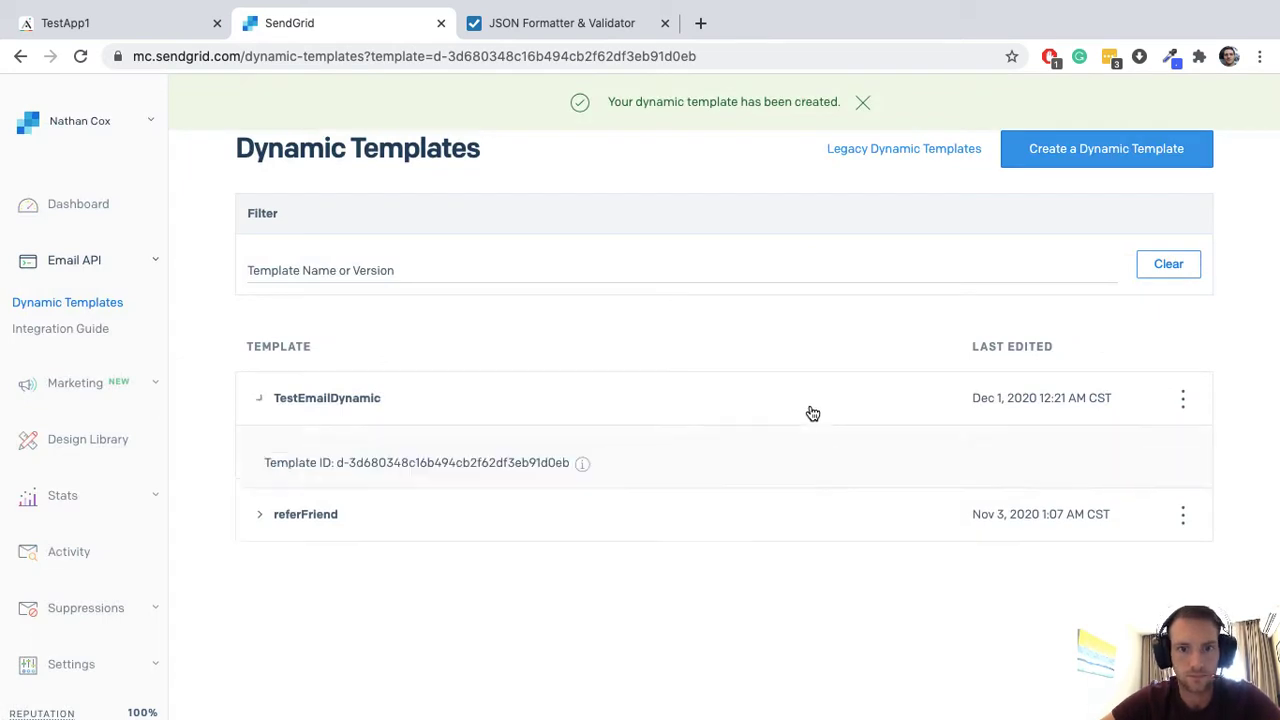
{"action": "scroll", "coordinate": [586, 443], "scroll_direction": "down", "scroll_amount": 2}
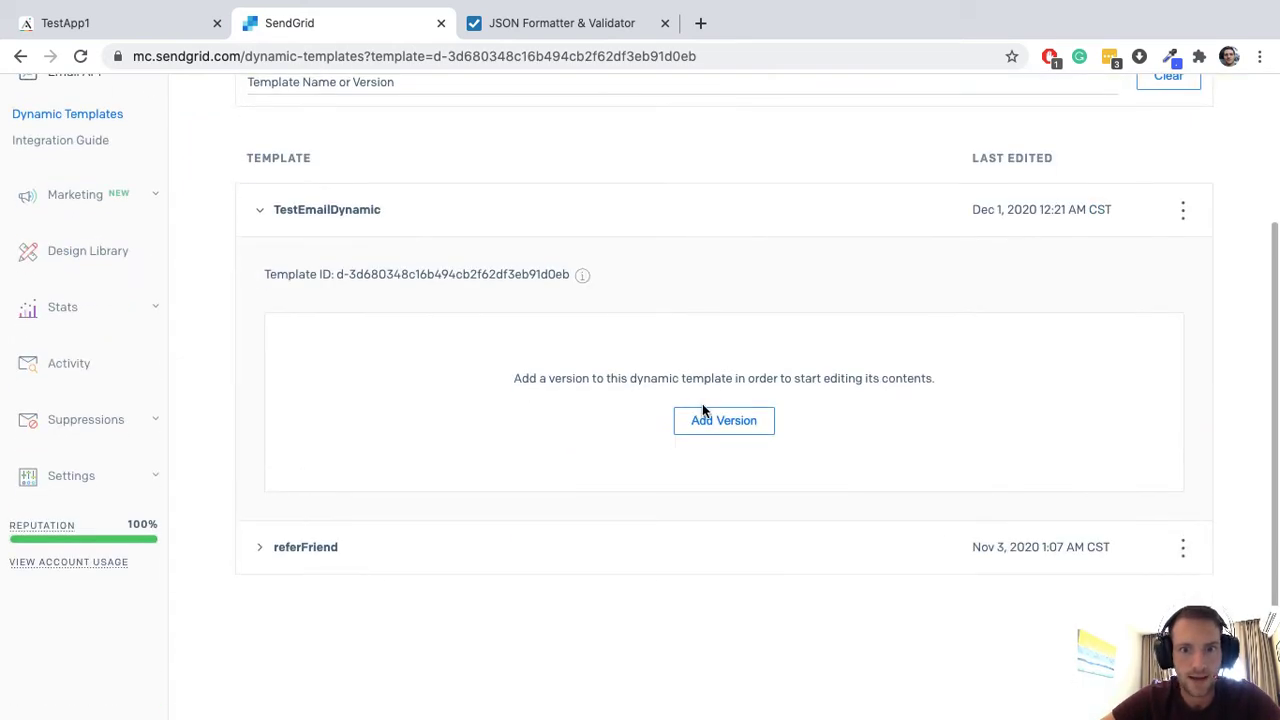
{"action": "double_click", "coordinate": [443, 274]}
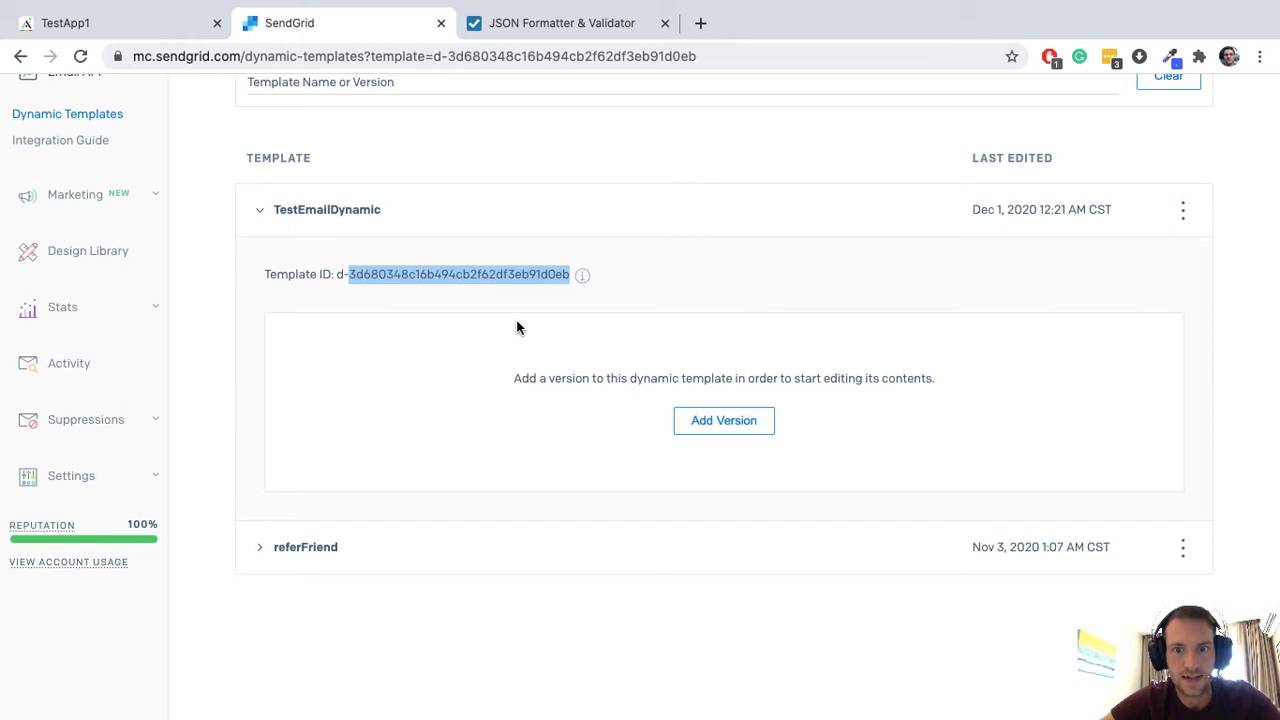
{"action": "left_click", "coordinate": [333, 273]}
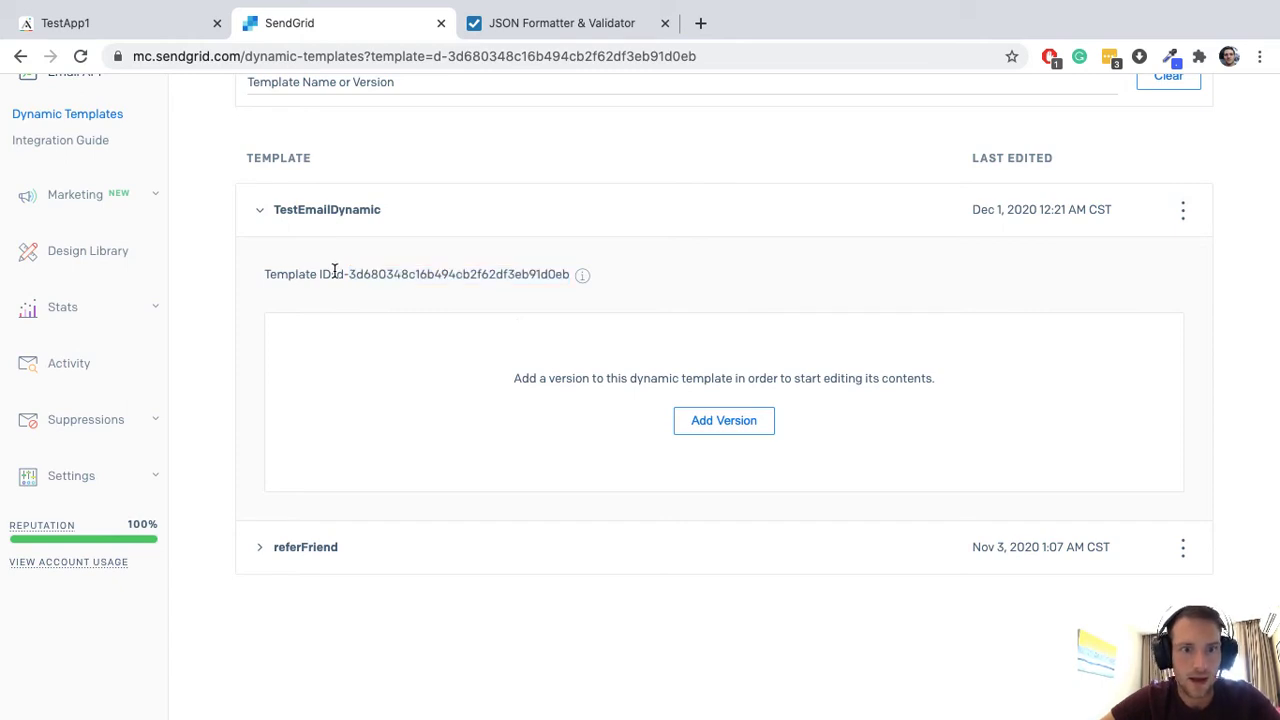
{"action": "triple_click", "coordinate": [557, 276]}
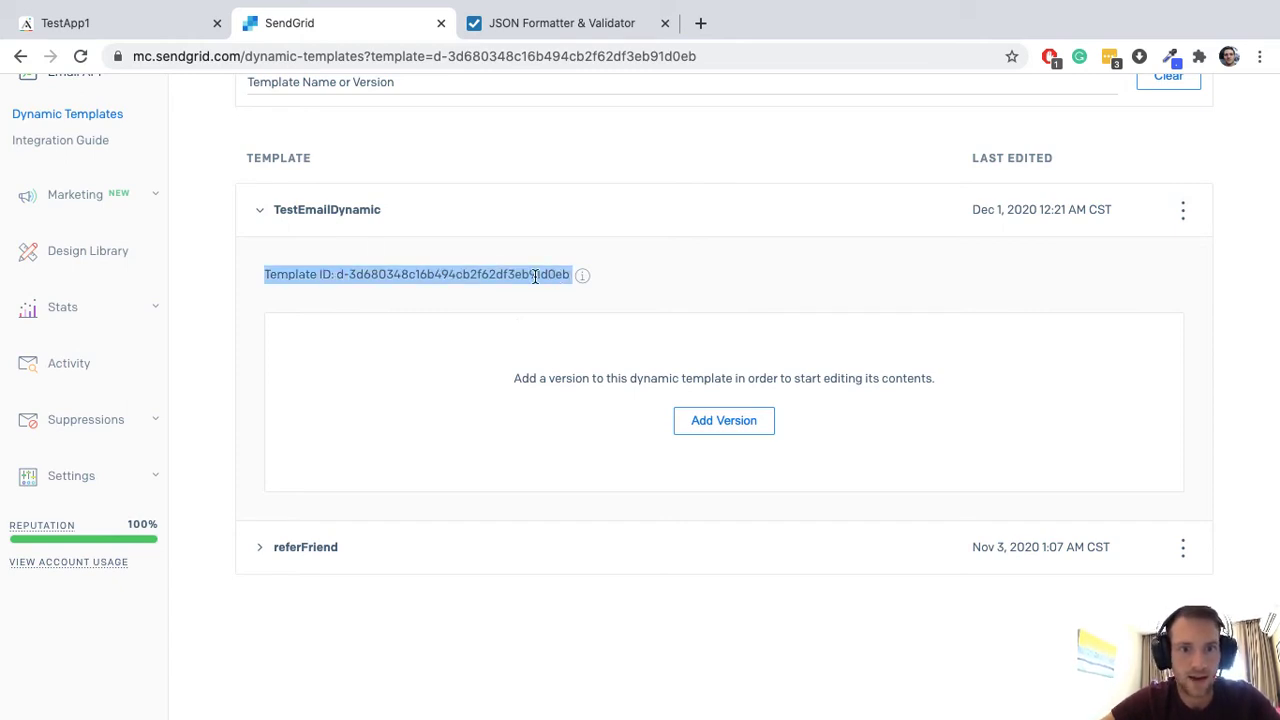
{"action": "left_click_drag", "start_coordinate": [571, 276], "coordinate": [333, 273]}
{"action": "key", "text": "super+c"}
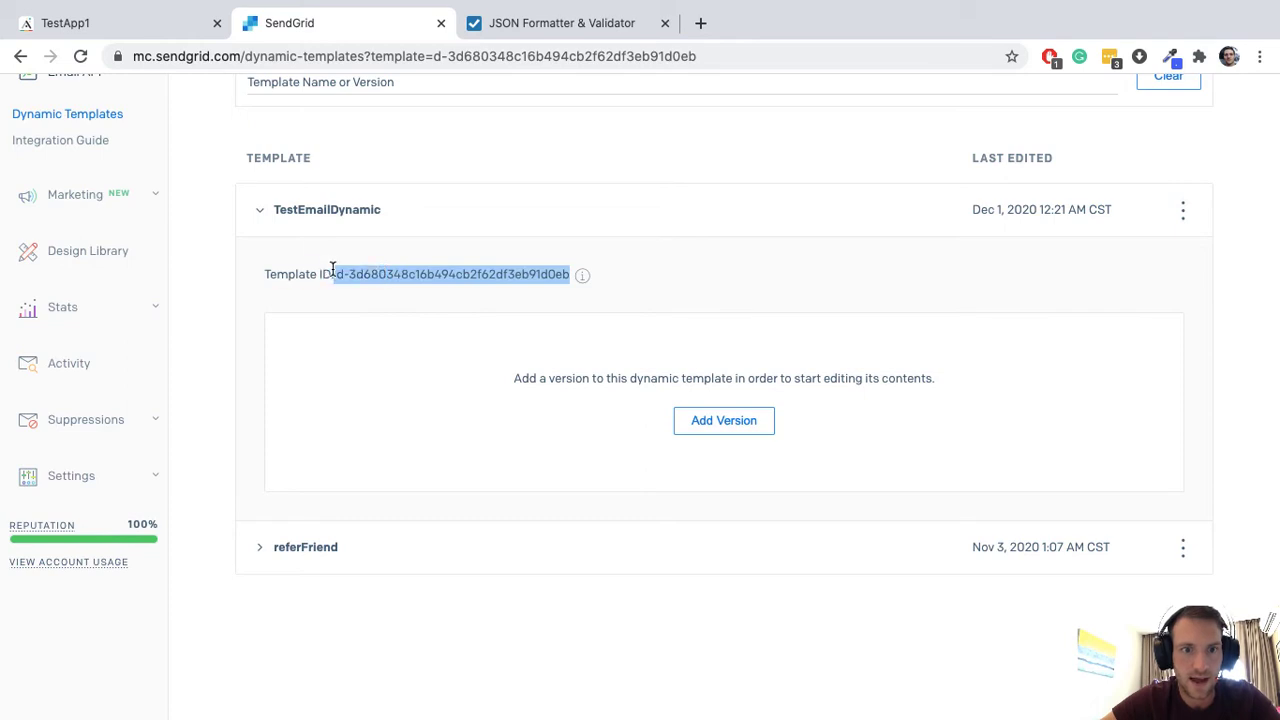
{"action": "left_click", "coordinate": [88, 26]}
Step: Replace the request body's template_id value with d-3d680348c16b494cb2f62df3eb91d0eb
{"action": "scroll", "coordinate": [439, 445], "scroll_direction": "down", "scroll_amount": 5}
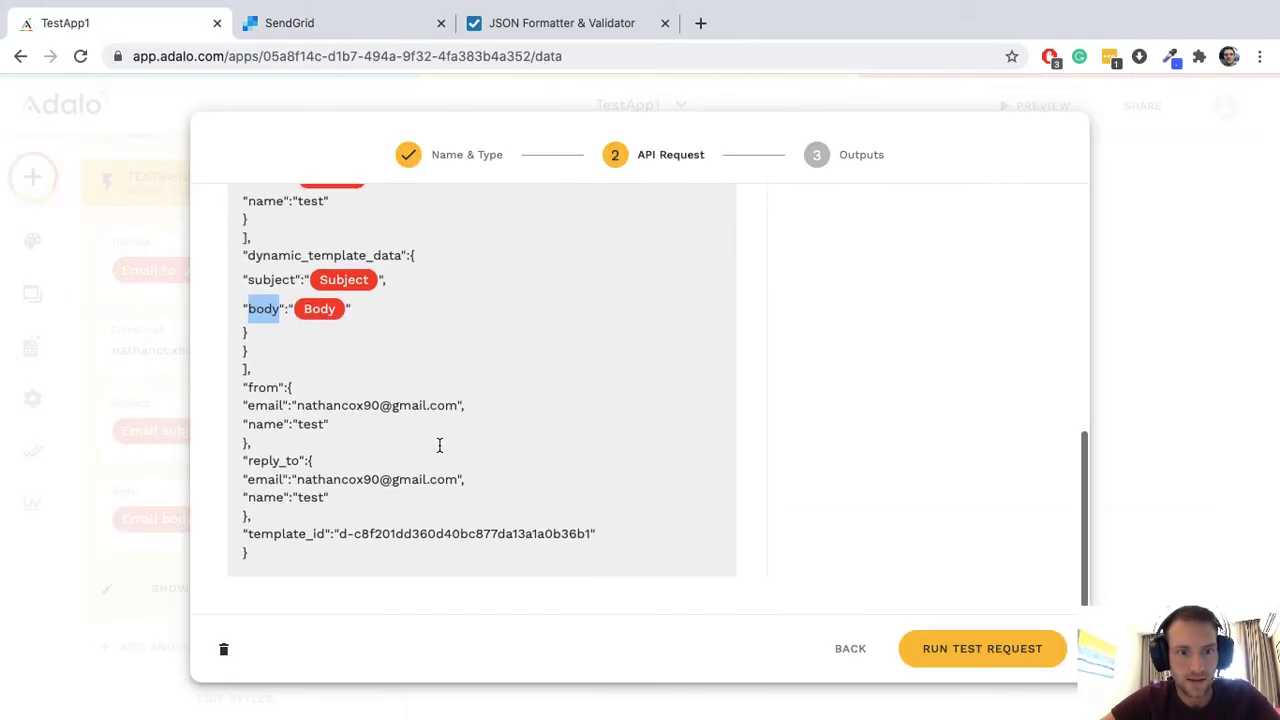
{"action": "left_click_drag", "start_coordinate": [340, 534], "coordinate": [589, 532]}
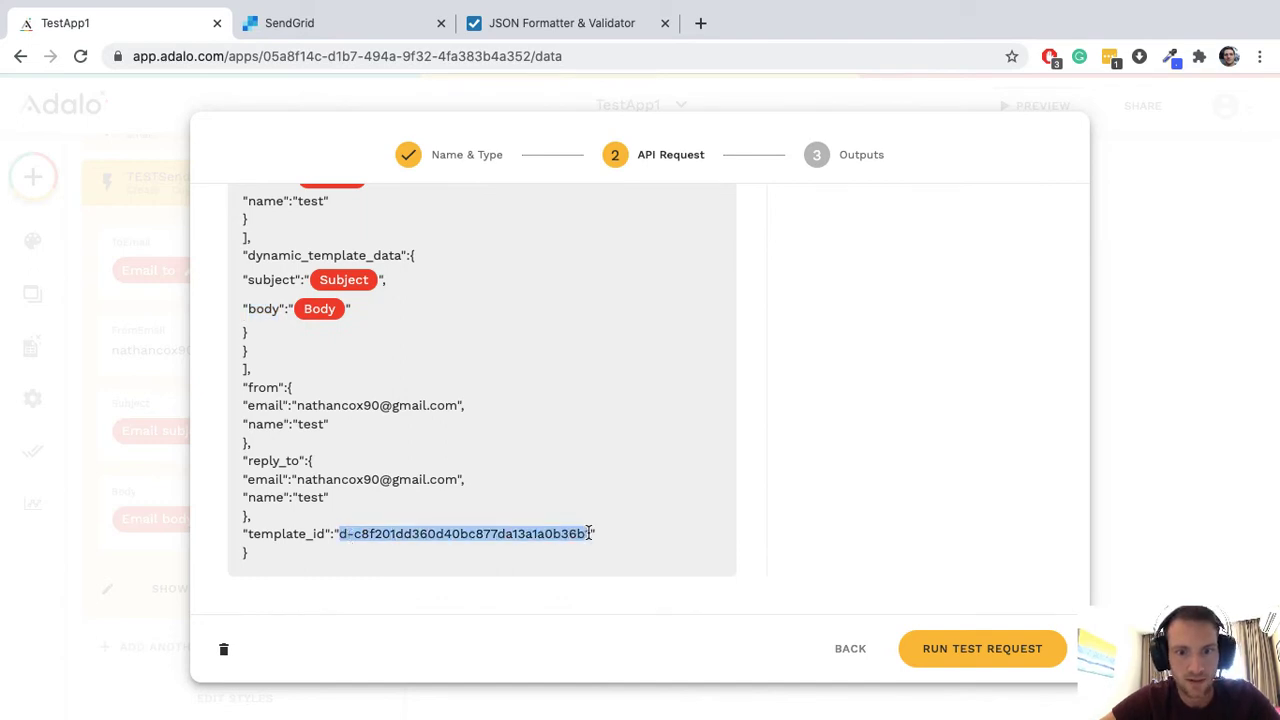
{"action": "key", "text": "super+v"}
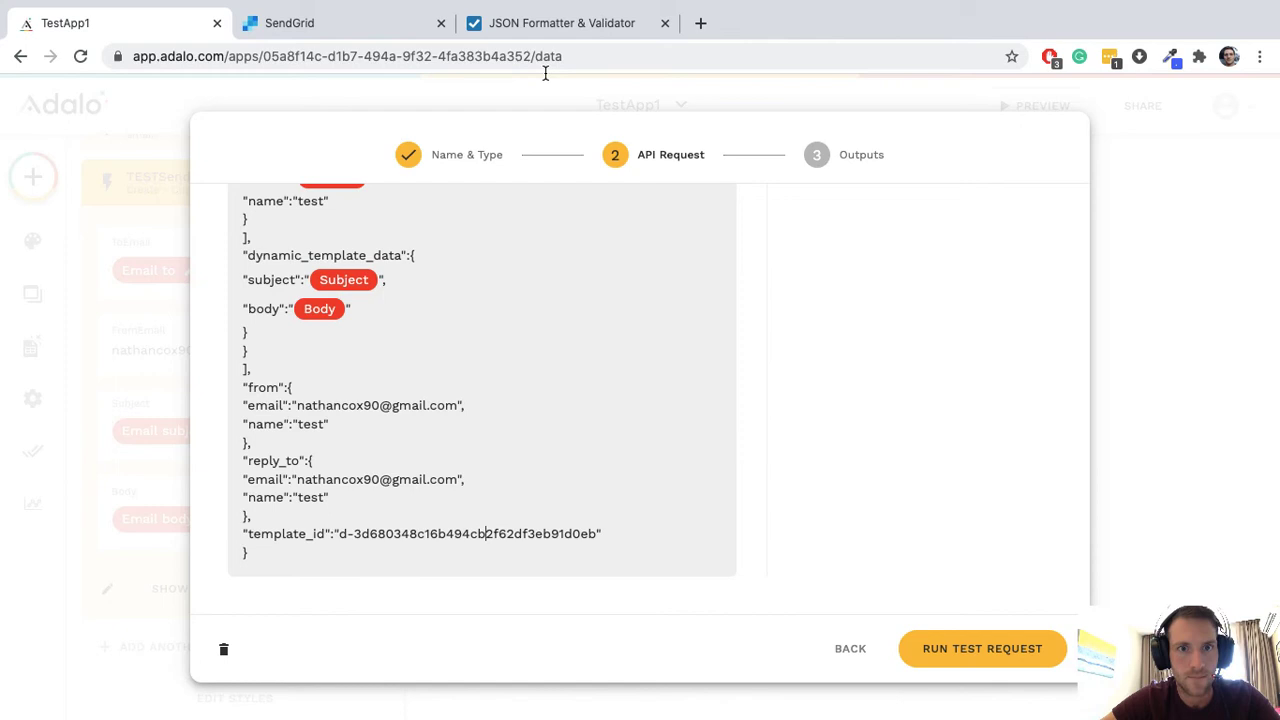
Step: Add a TestEmailDynamic version from the Off Grid Adventures design in the Code Editor and save it
{"action": "left_click", "coordinate": [380, 30]}
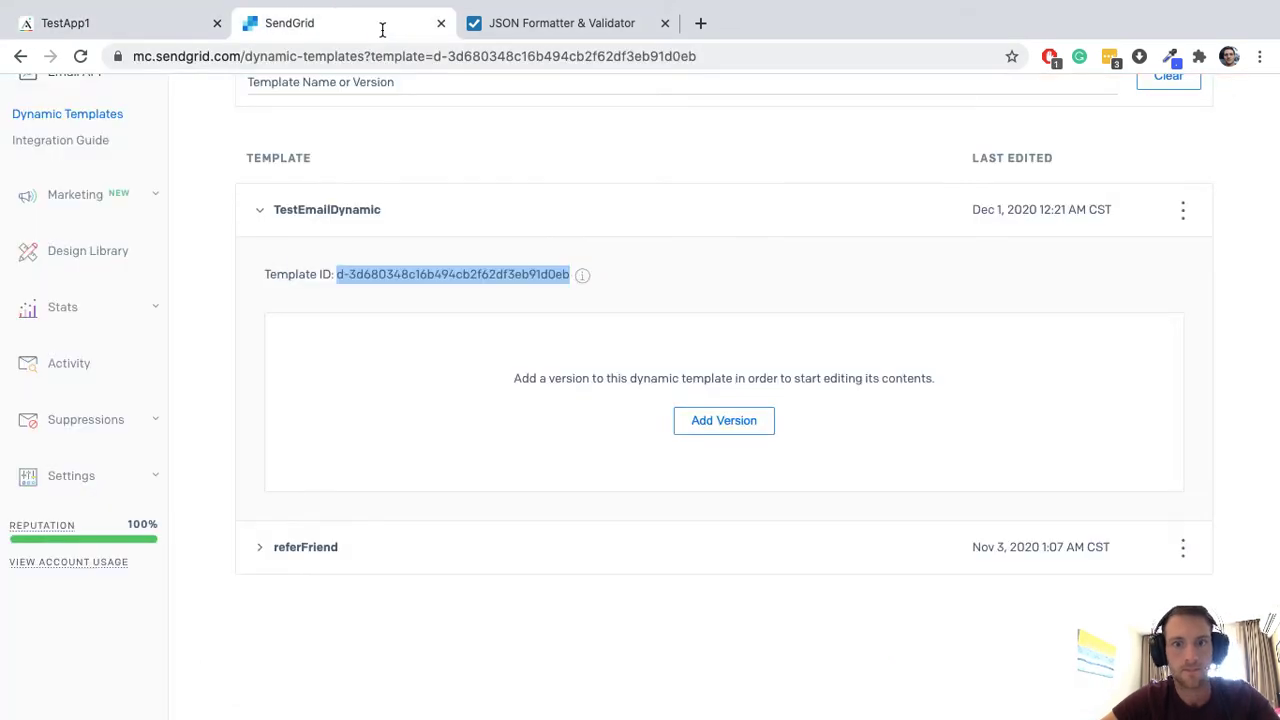
{"action": "left_click", "coordinate": [729, 423]}
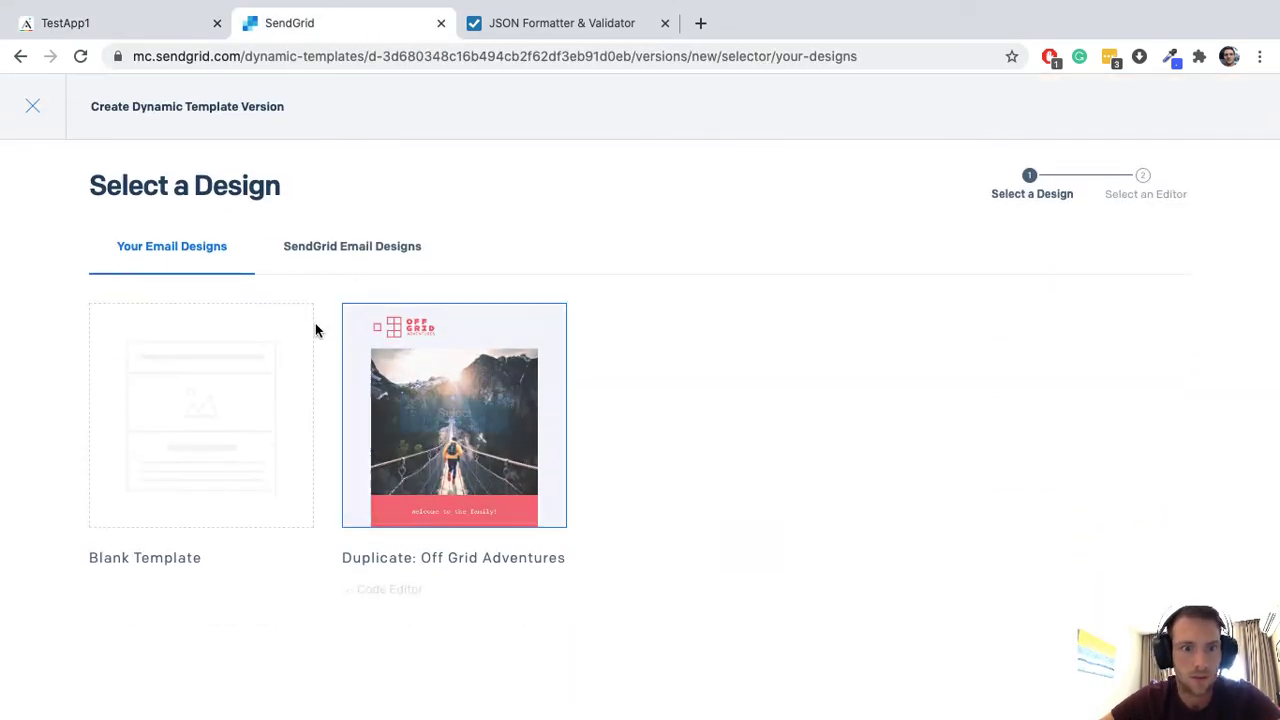
{"action": "left_click", "coordinate": [40, 112]}
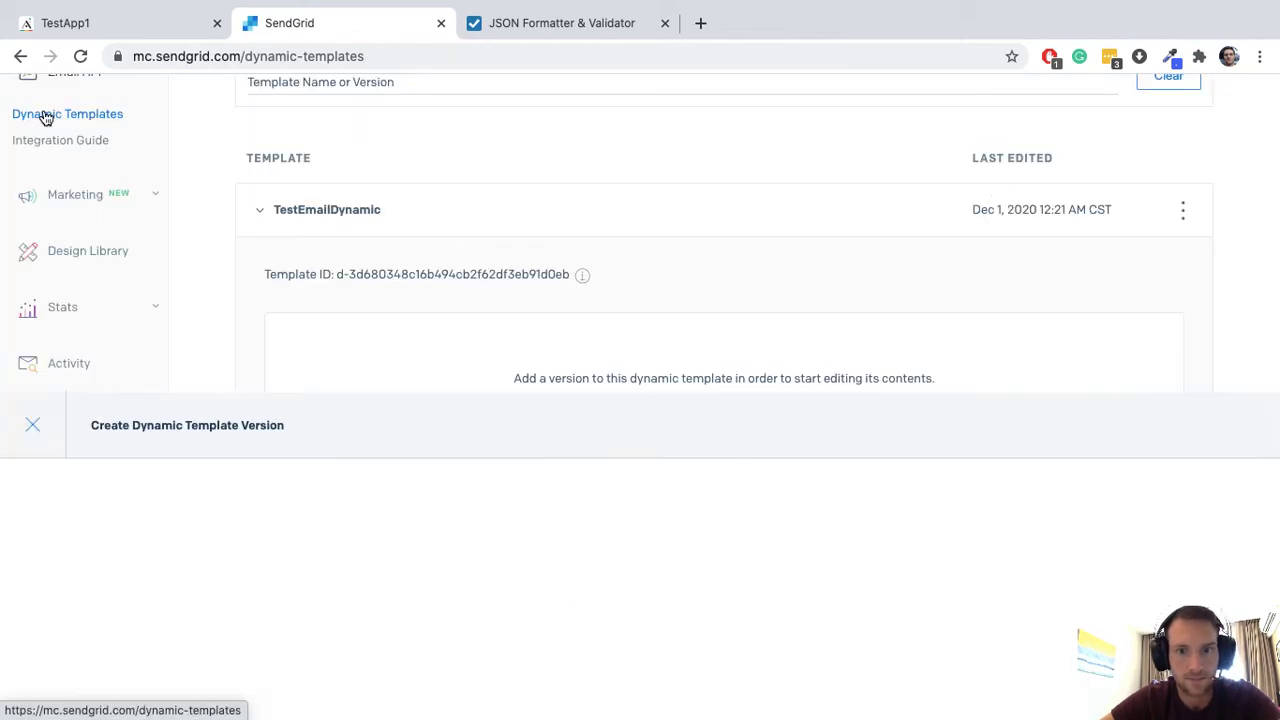
{"action": "left_click", "coordinate": [704, 415]}
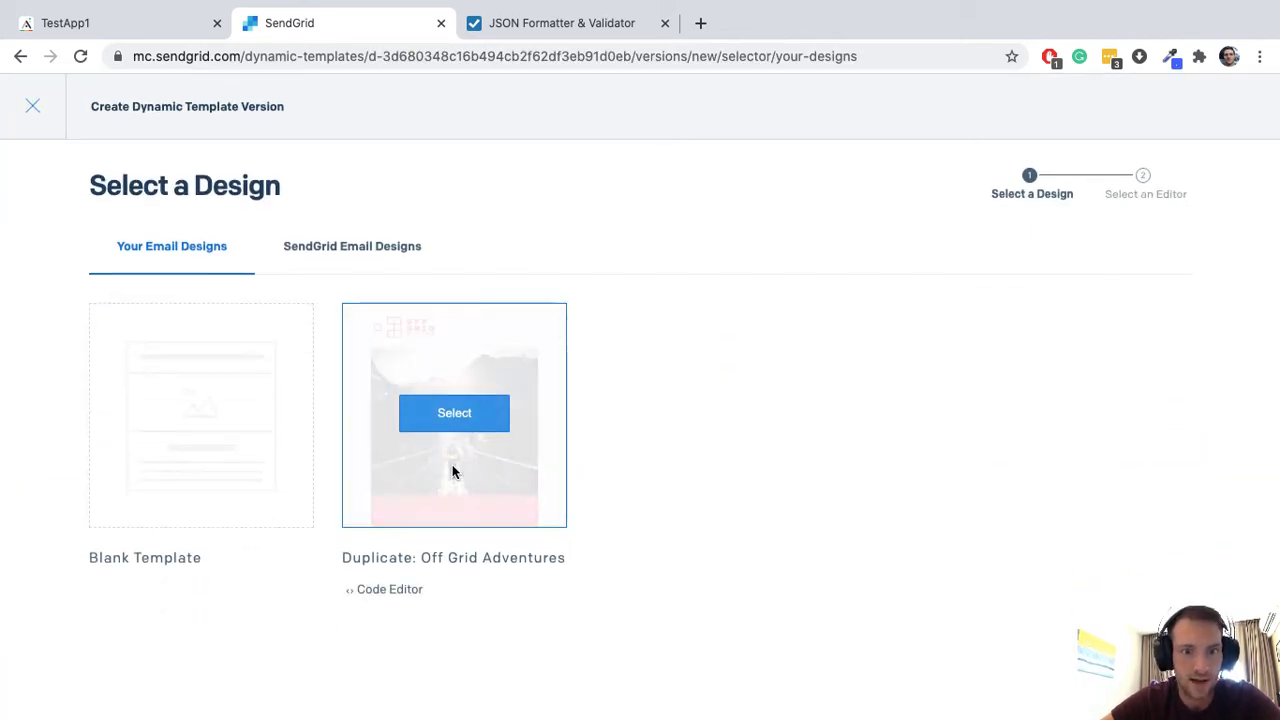
{"action": "left_click", "coordinate": [466, 416]}
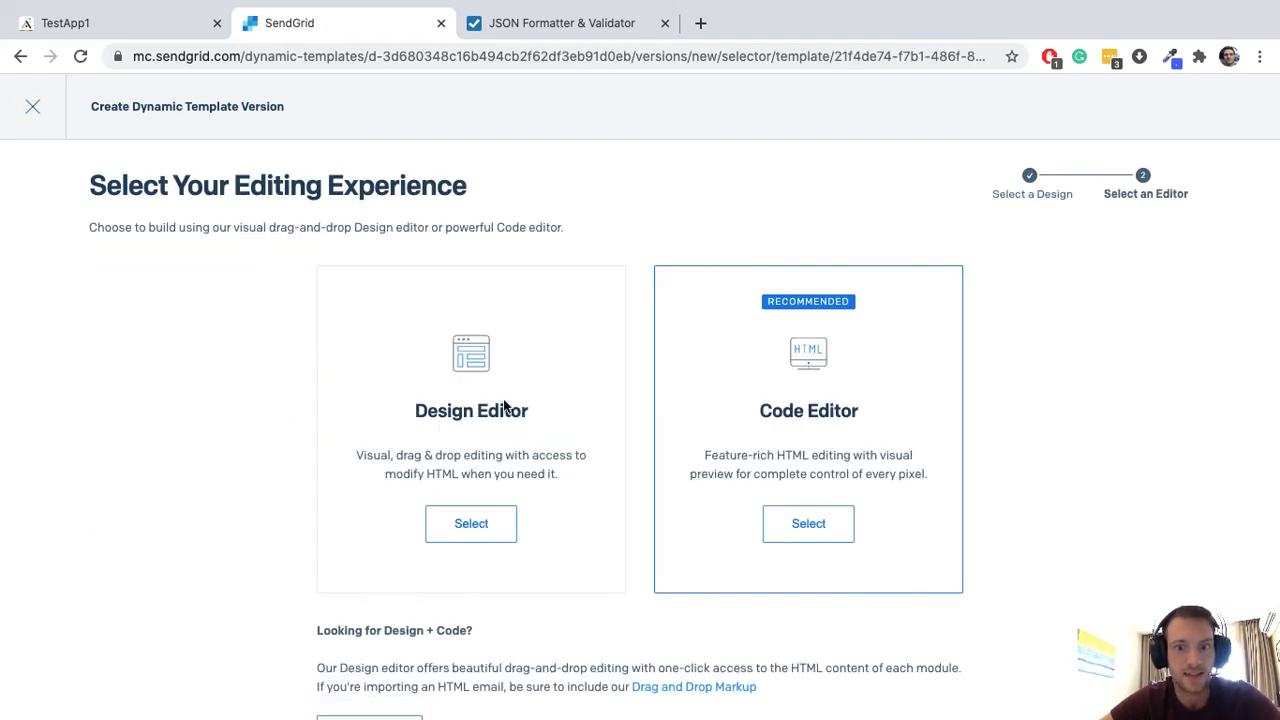
{"action": "scroll", "coordinate": [729, 528], "scroll_direction": "down", "scroll_amount": 2}
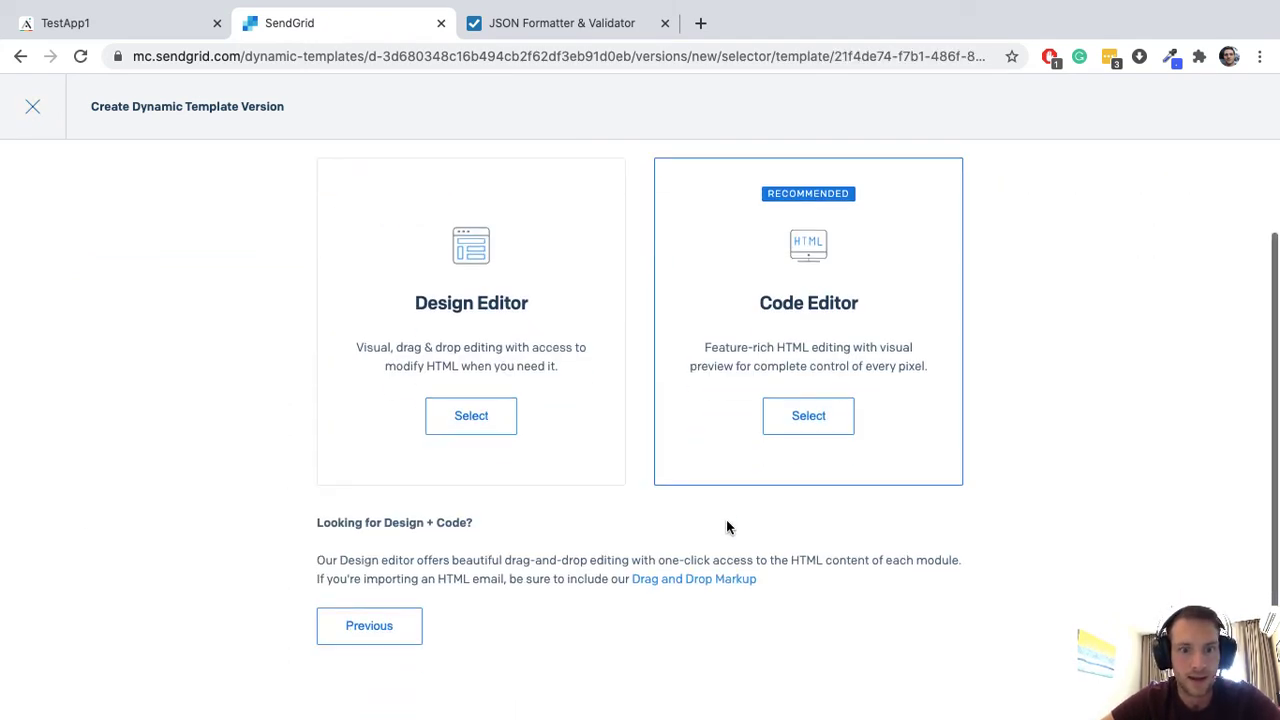
{"action": "left_click", "coordinate": [806, 422]}
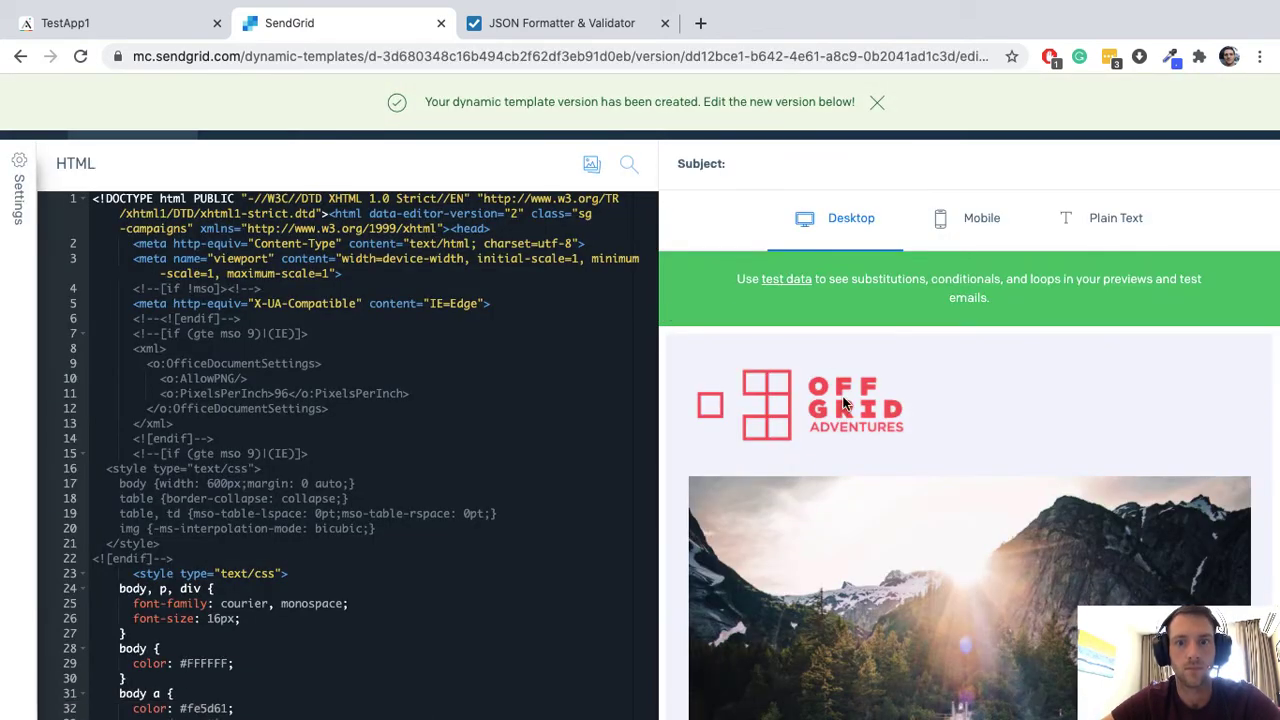
{"action": "scroll", "coordinate": [843, 402], "scroll_direction": "down", "scroll_amount": 3}
{"action": "scroll", "coordinate": [843, 402], "scroll_direction": "down", "scroll_amount": 5}
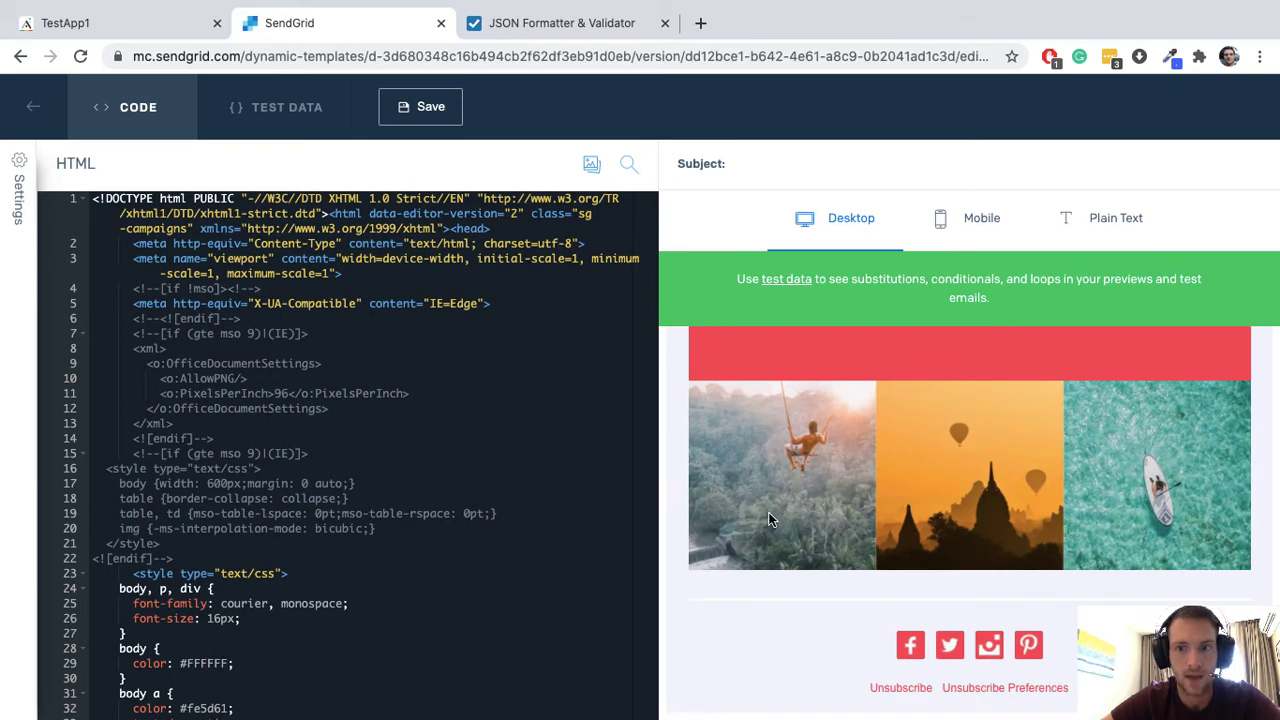
{"action": "left_click", "coordinate": [397, 111]}
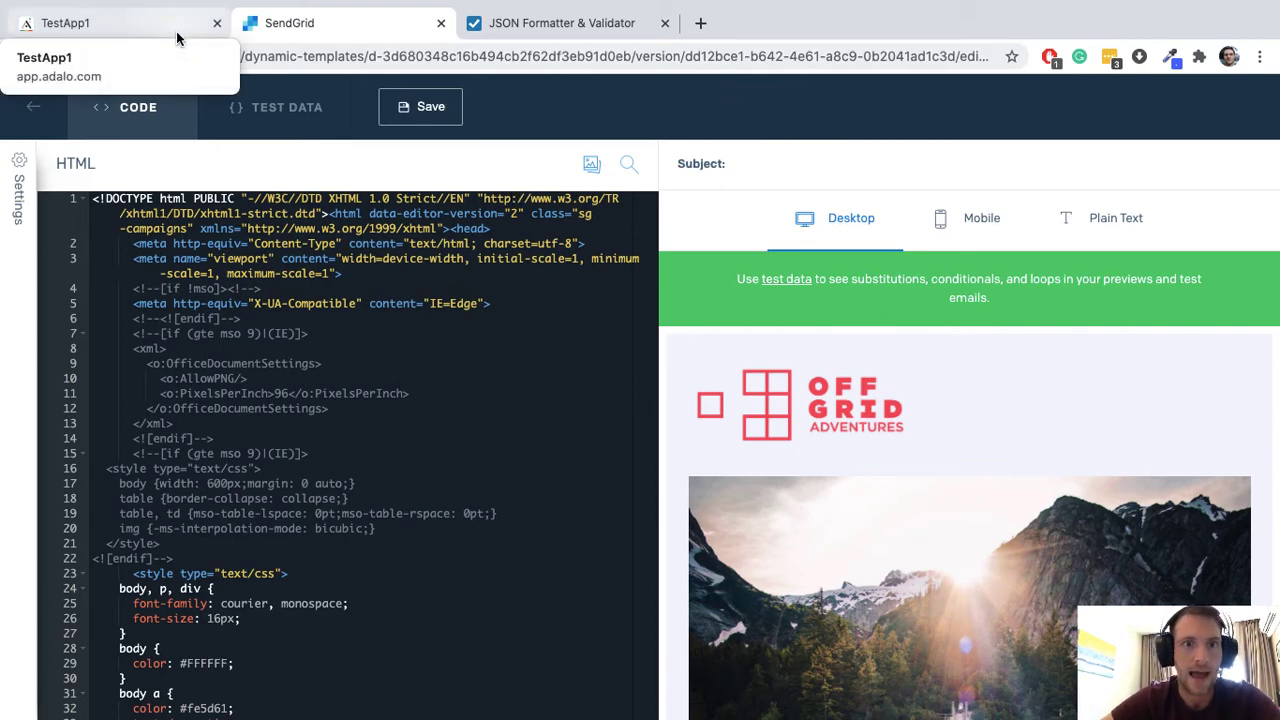
Step: Review the custom action's ToEmail, FromEmail, Subject and Body inputs
{"action": "left_click", "coordinate": [120, 23]}
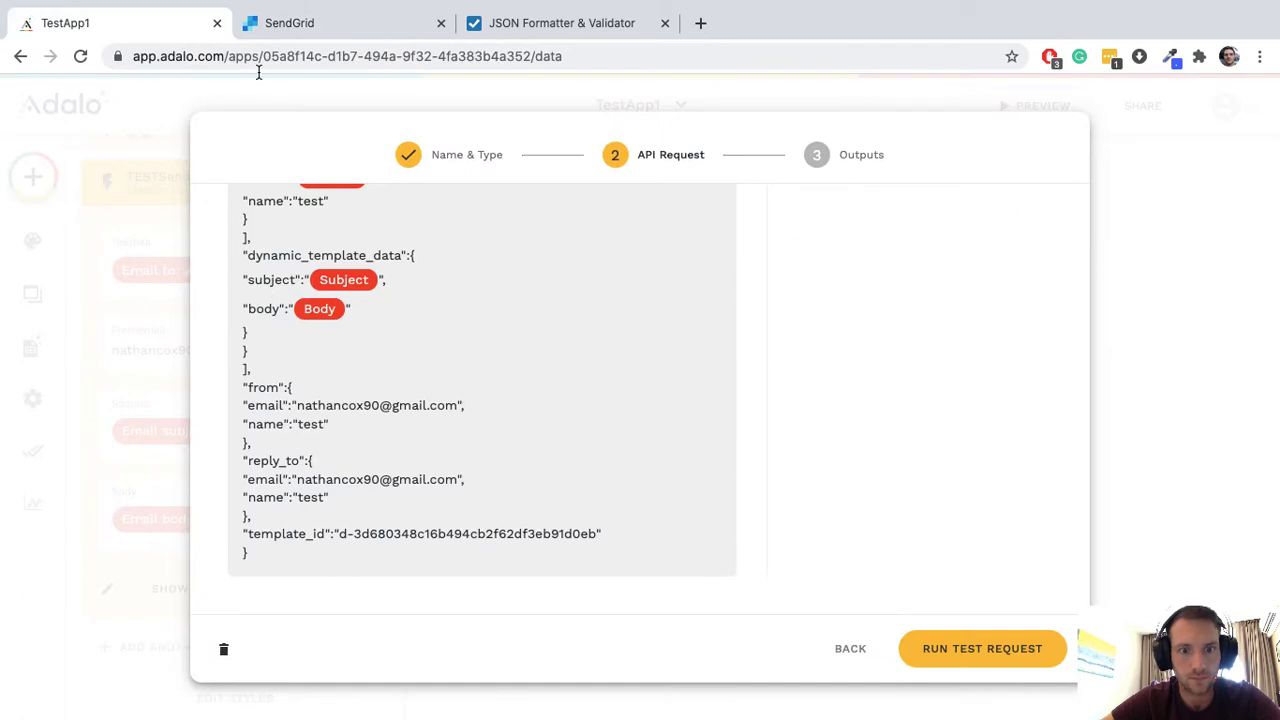
{"action": "scroll", "coordinate": [475, 437], "scroll_direction": "up", "scroll_amount": 5}
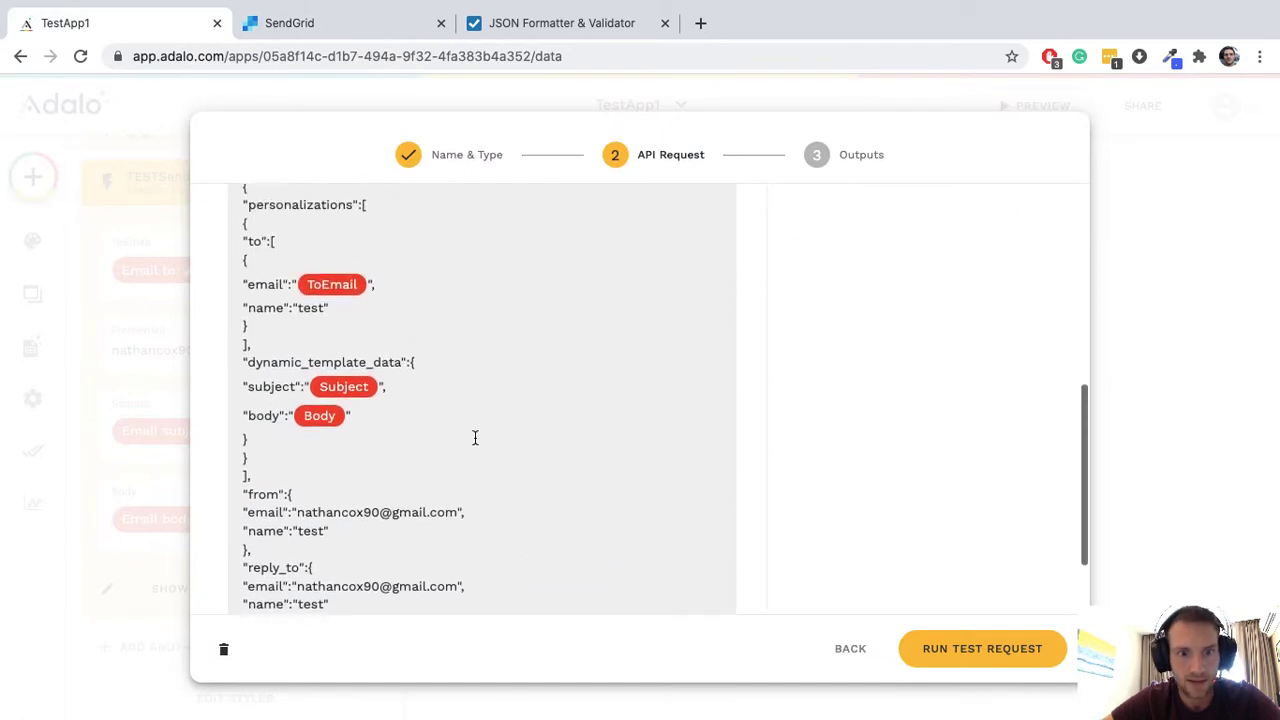
{"action": "scroll", "coordinate": [475, 437], "scroll_direction": "up", "scroll_amount": 4}
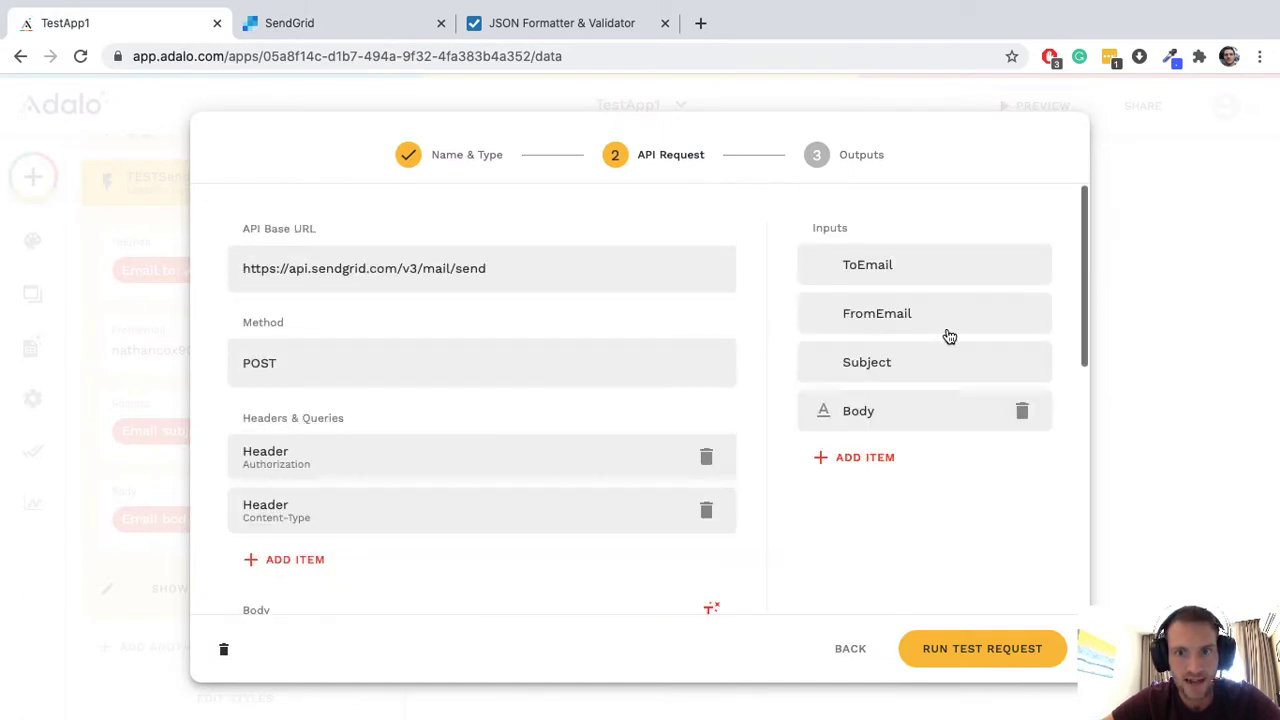
{"action": "left_click", "coordinate": [932, 269]}
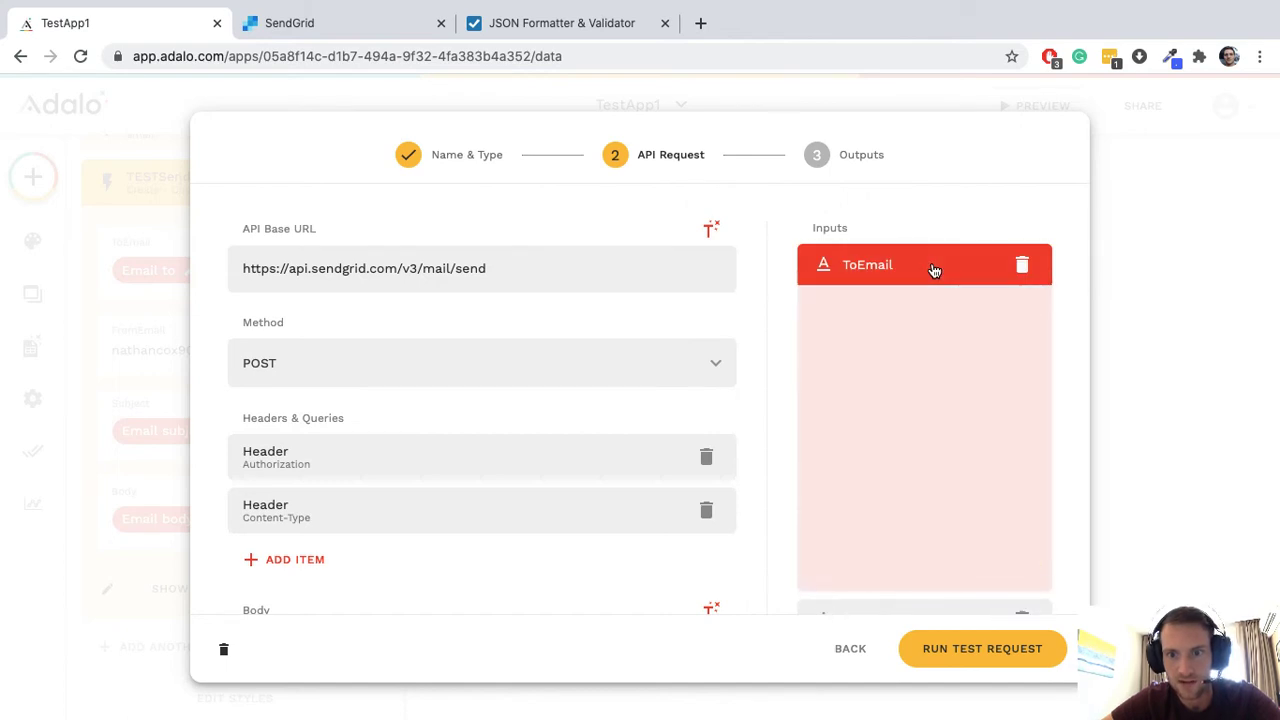
{"action": "left_click", "coordinate": [930, 272]}
{"action": "left_click", "coordinate": [919, 312]}
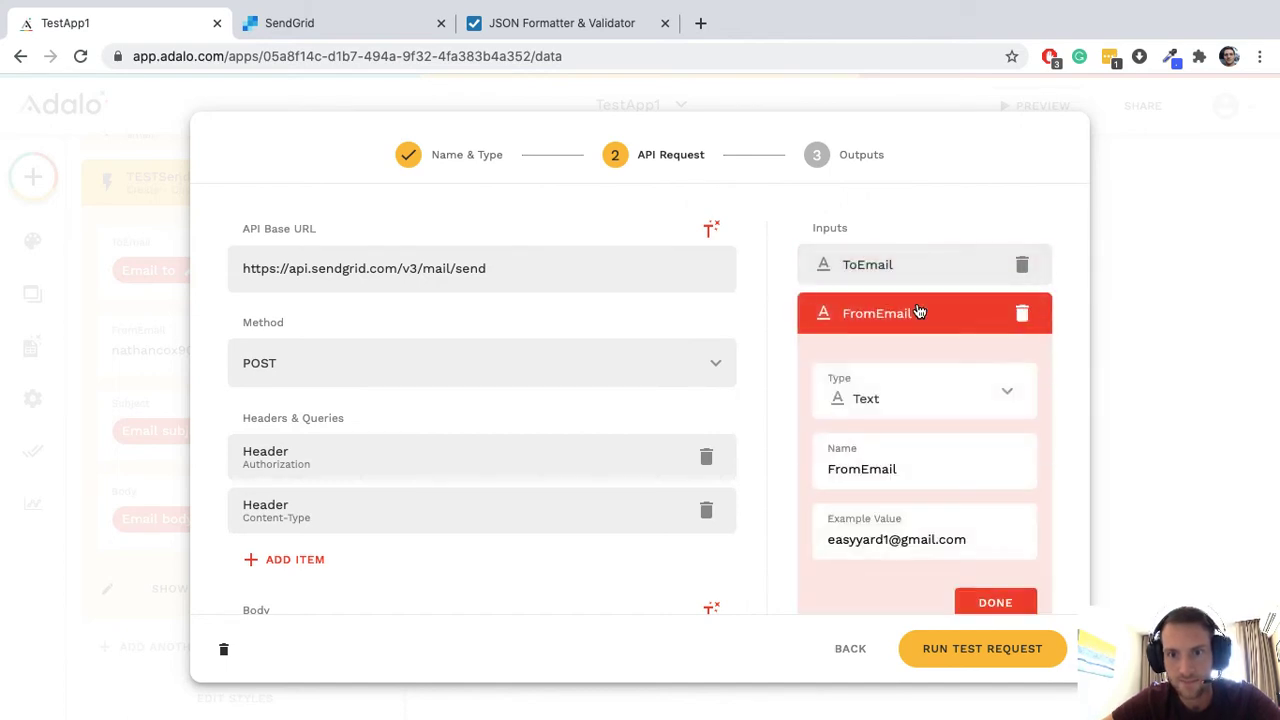
{"action": "left_click", "coordinate": [917, 311]}
{"action": "left_click", "coordinate": [915, 365]}
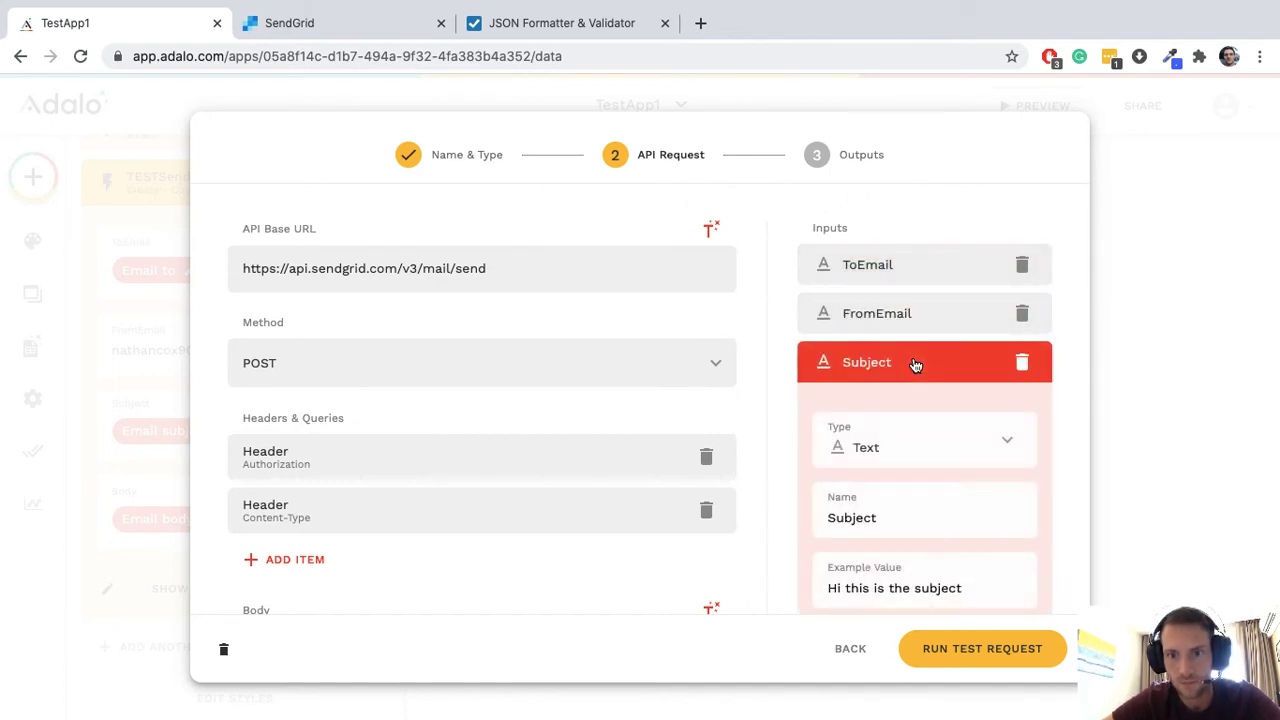
{"action": "left_click", "coordinate": [915, 364]}
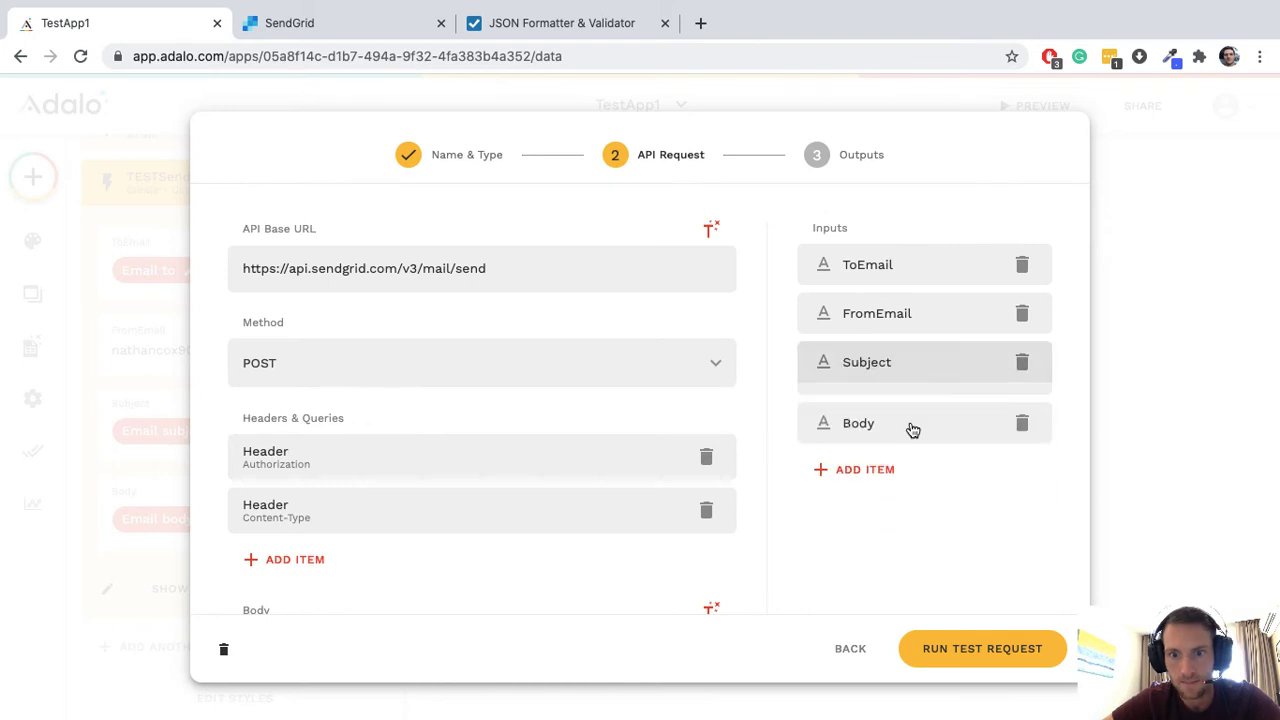
{"action": "left_click", "coordinate": [911, 431]}
{"action": "scroll", "coordinate": [911, 433], "scroll_direction": "down", "scroll_amount": 3}
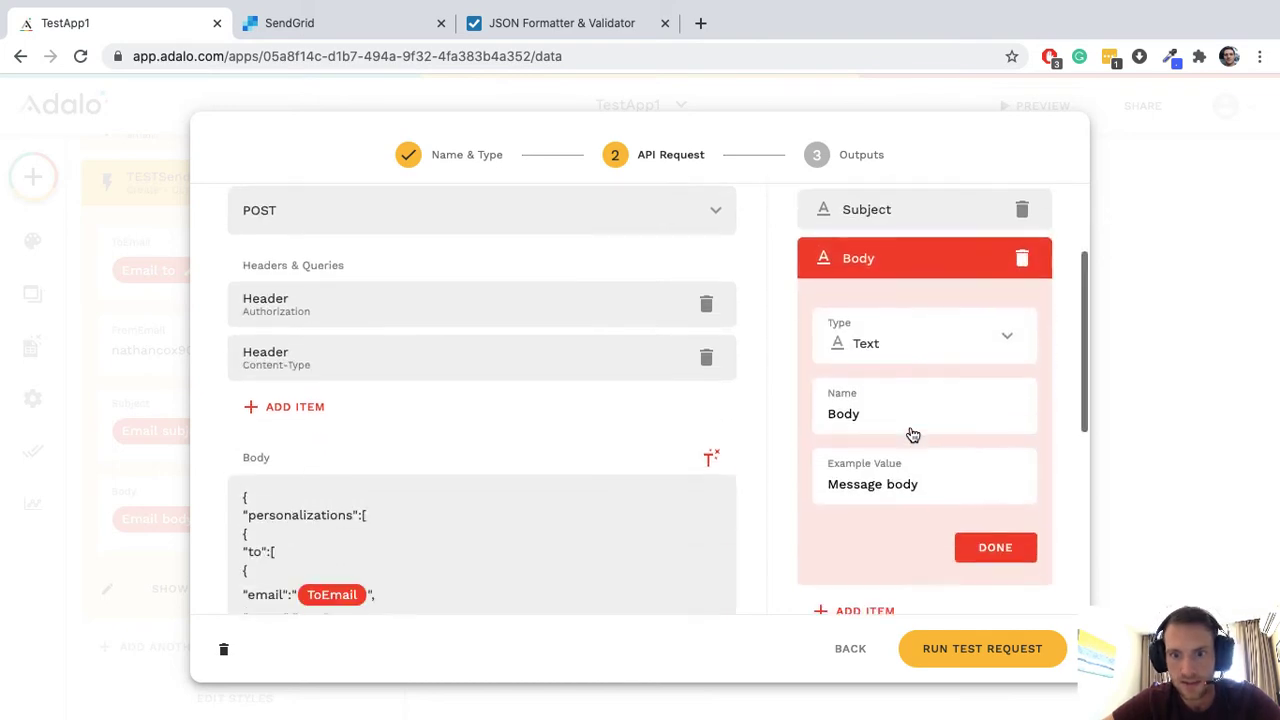
{"action": "left_click", "coordinate": [929, 265]}
{"action": "scroll", "coordinate": [930, 267], "scroll_direction": "up", "scroll_amount": 3}
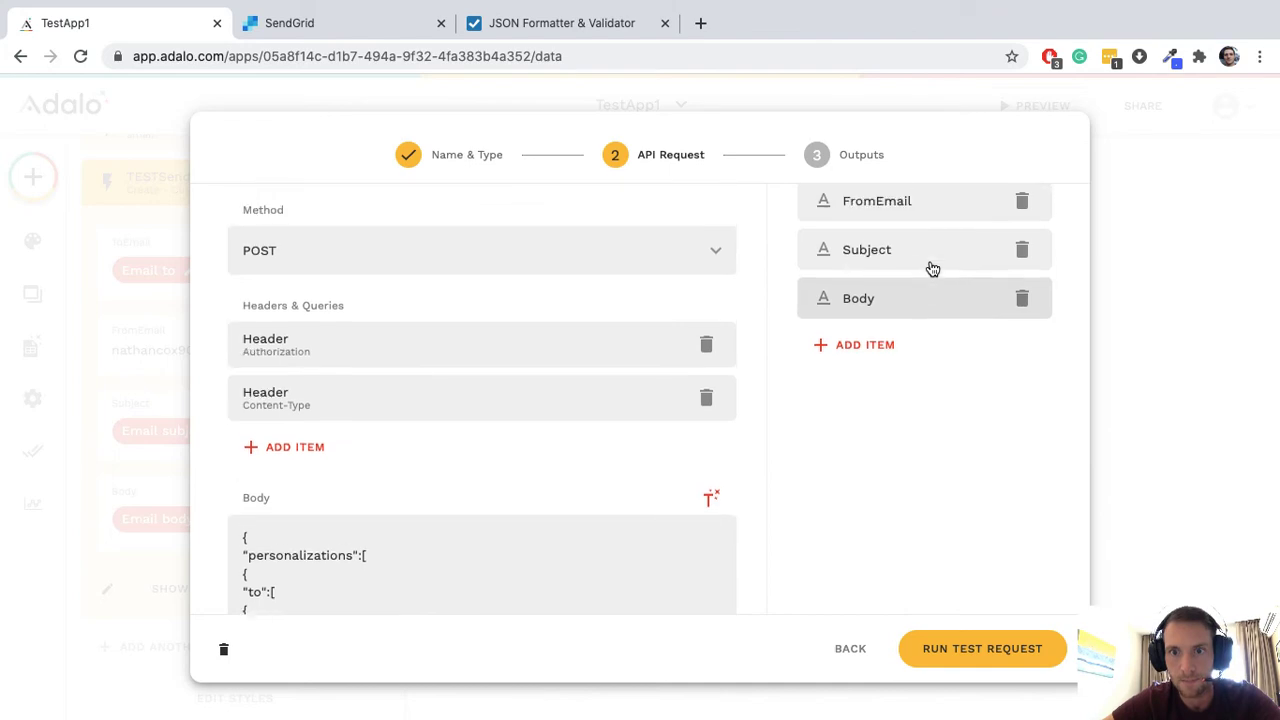
Step: Confirm the ToEmail example value and run the SendGrid test request
{"action": "left_click", "coordinate": [929, 264]}
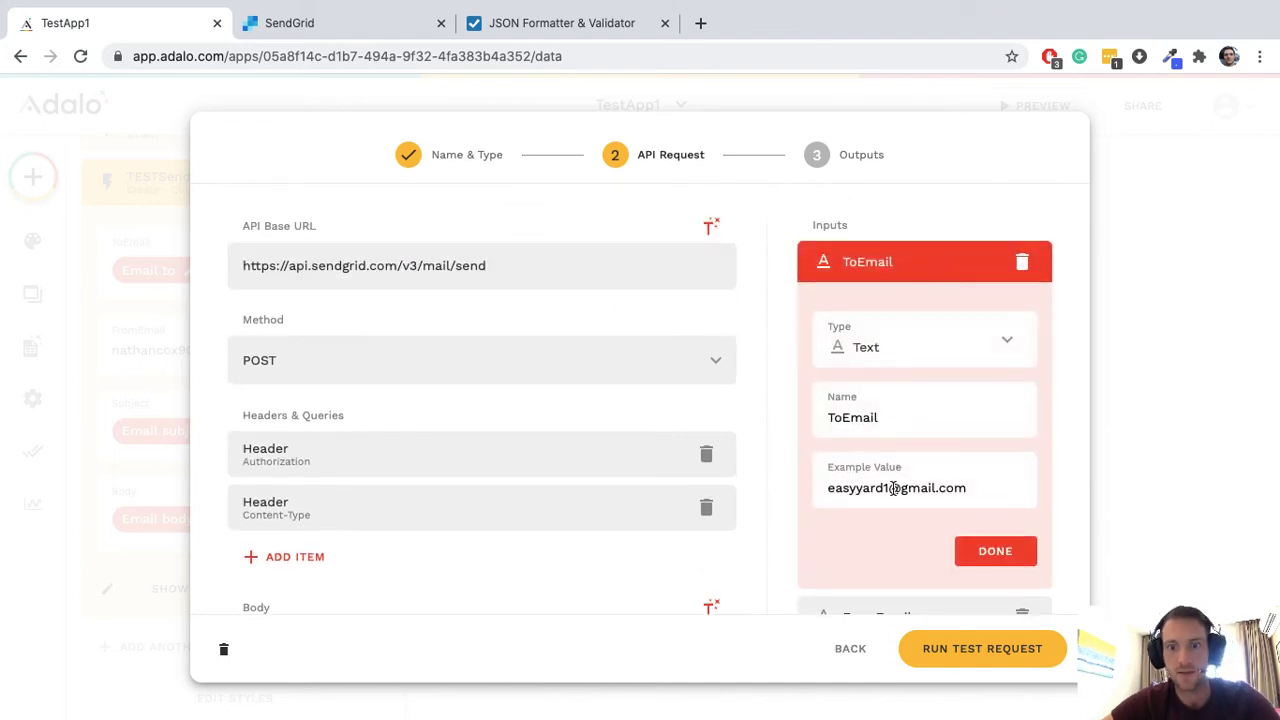
{"action": "triple_click", "coordinate": [894, 488]}
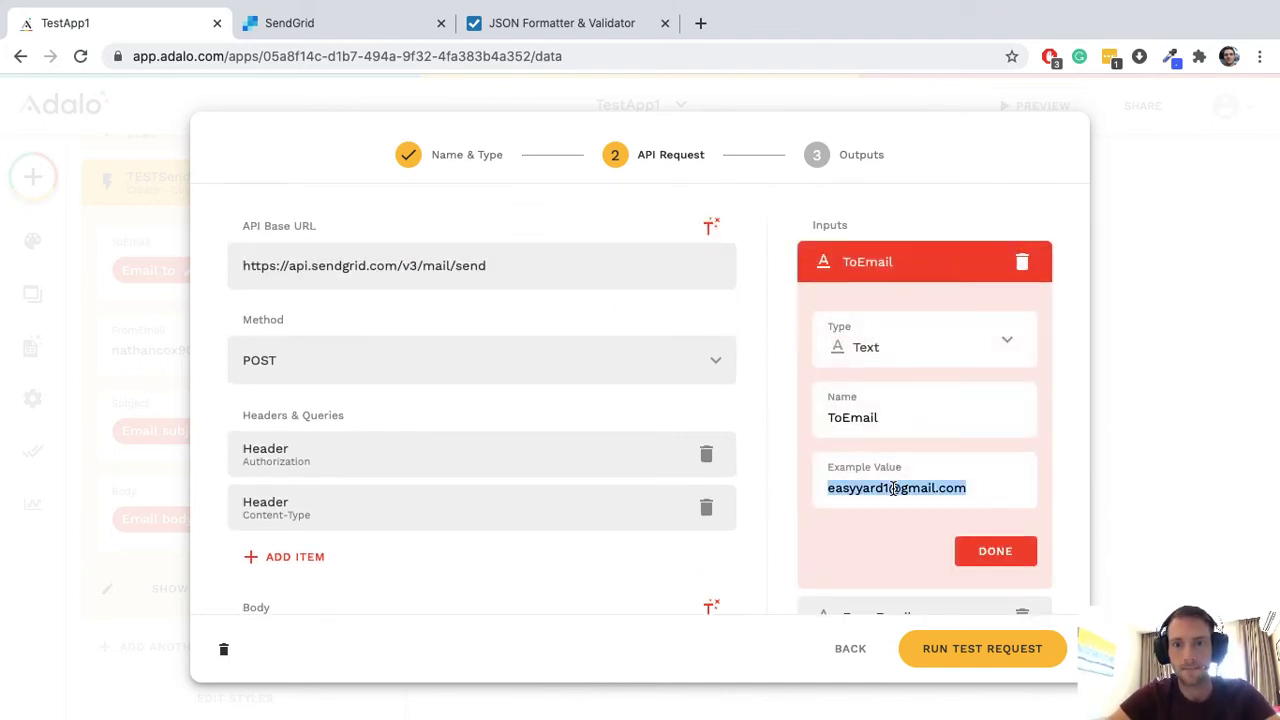
{"action": "left_click", "coordinate": [1020, 557]}
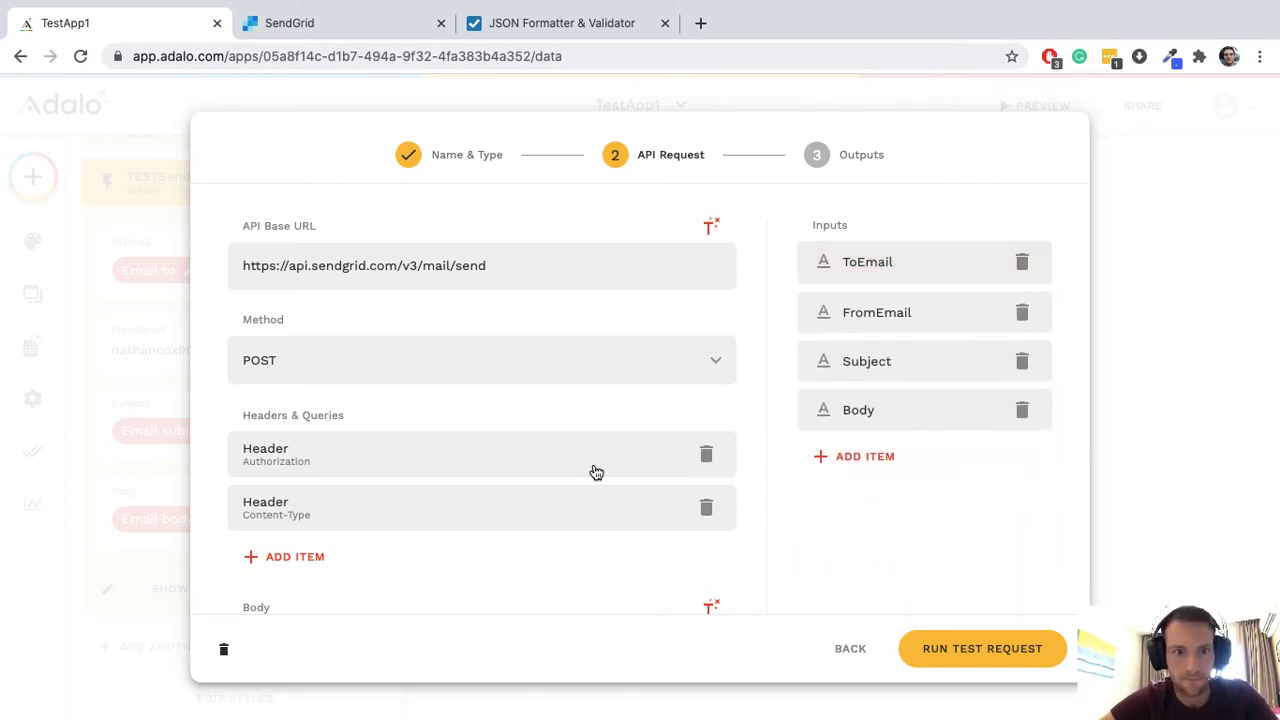
{"action": "scroll", "coordinate": [596, 472], "scroll_direction": "down", "scroll_amount": 10}
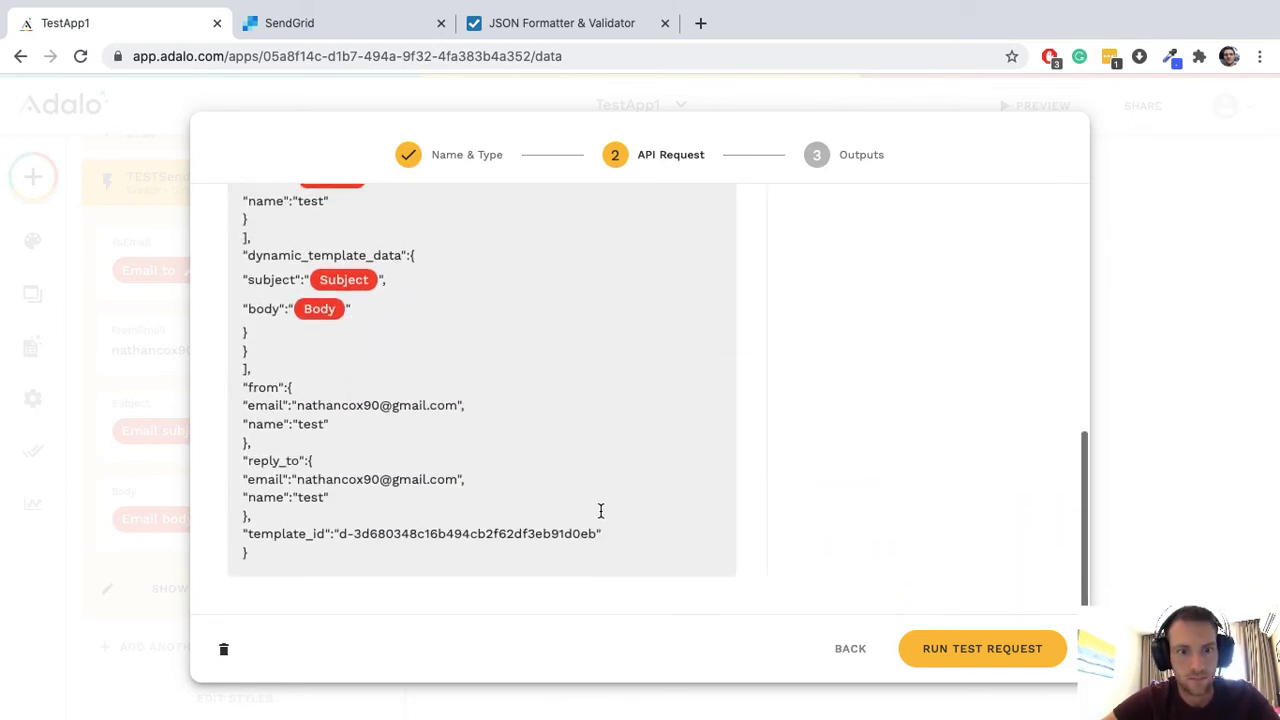
{"action": "scroll", "coordinate": [600, 511], "scroll_direction": "up", "scroll_amount": 6}
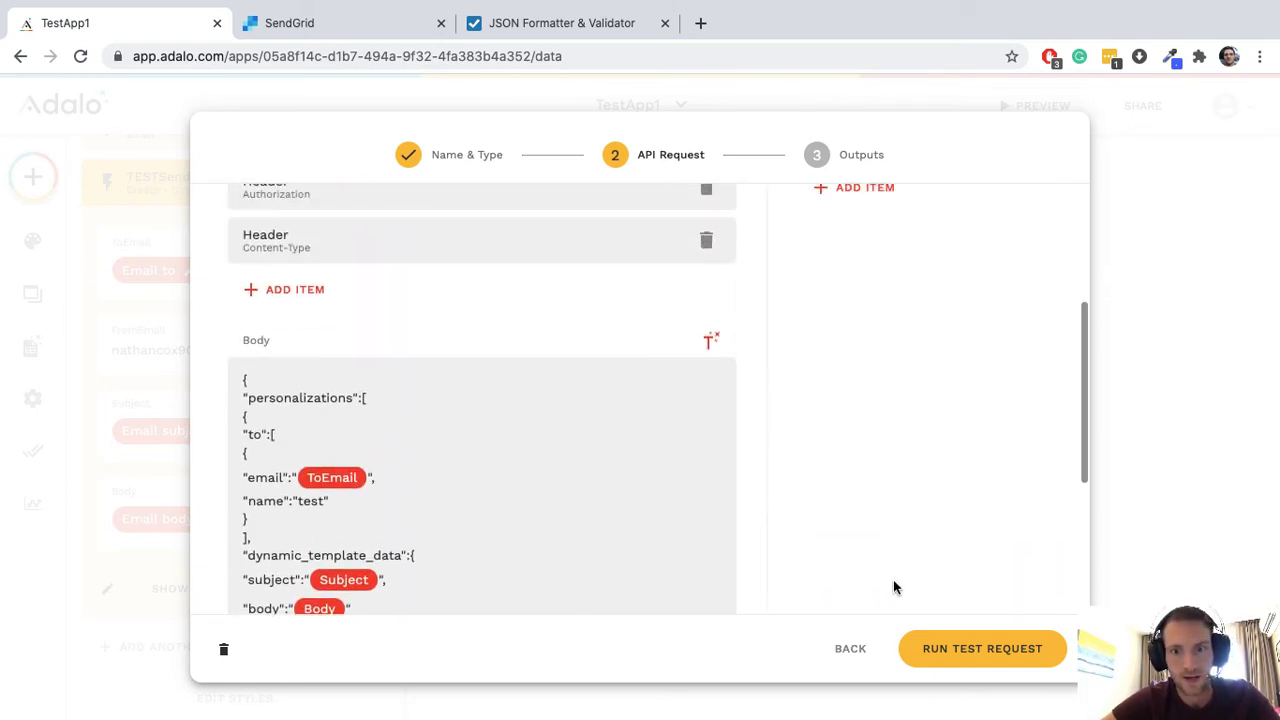
{"action": "left_click", "coordinate": [946, 648]}
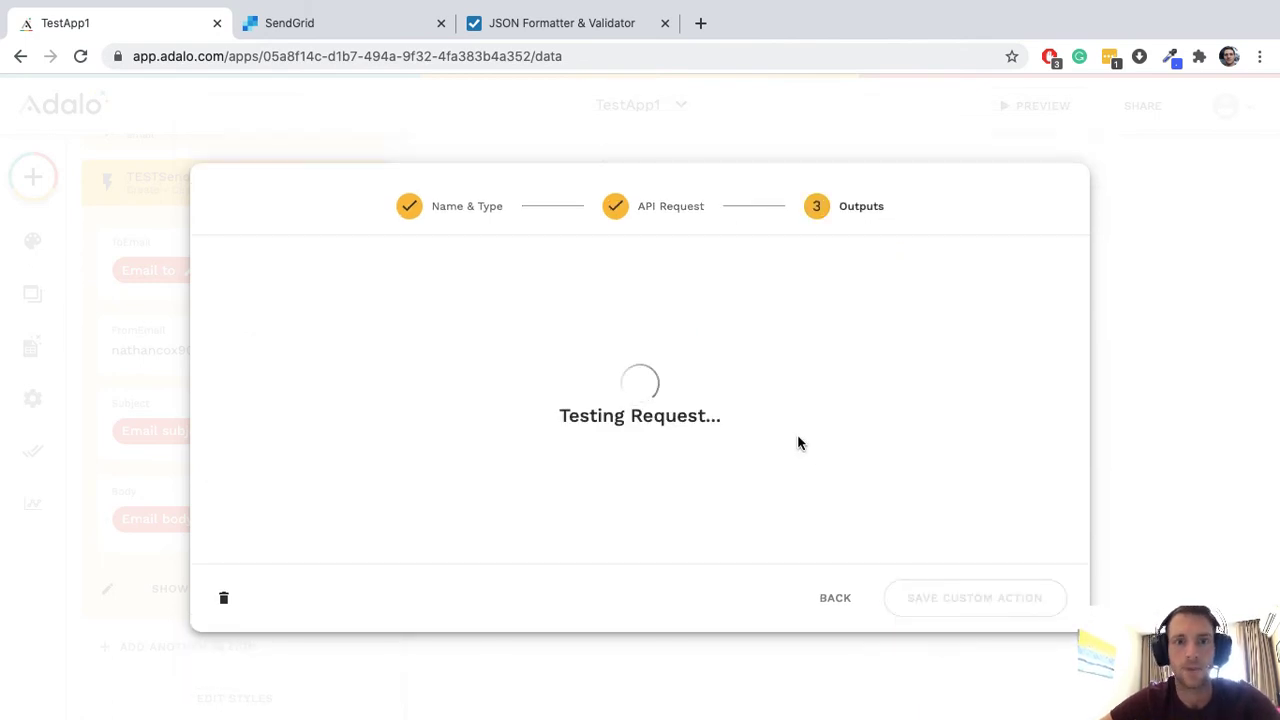
Step: Open gmail.com in a new browser tab to check the recipient's inbox
{"action": "left_click", "coordinate": [704, 23]}
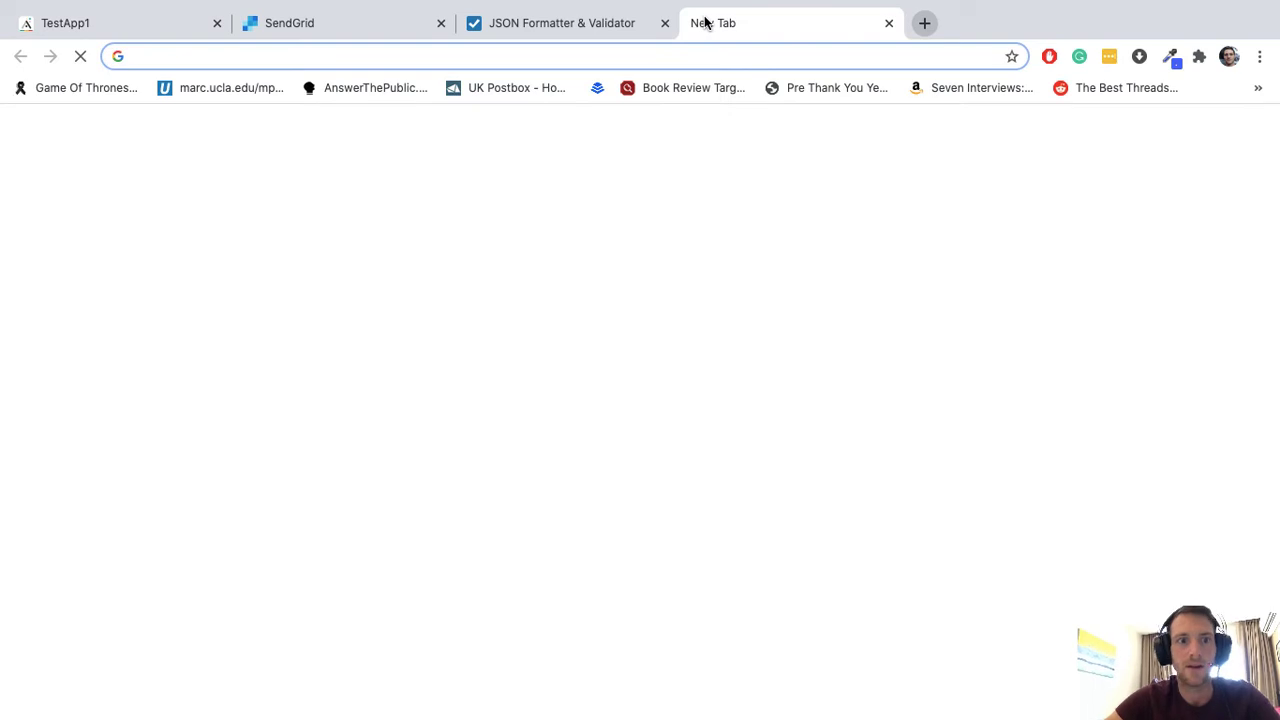
{"action": "type", "text": "gma"}
{"action": "key", "text": "Return"}
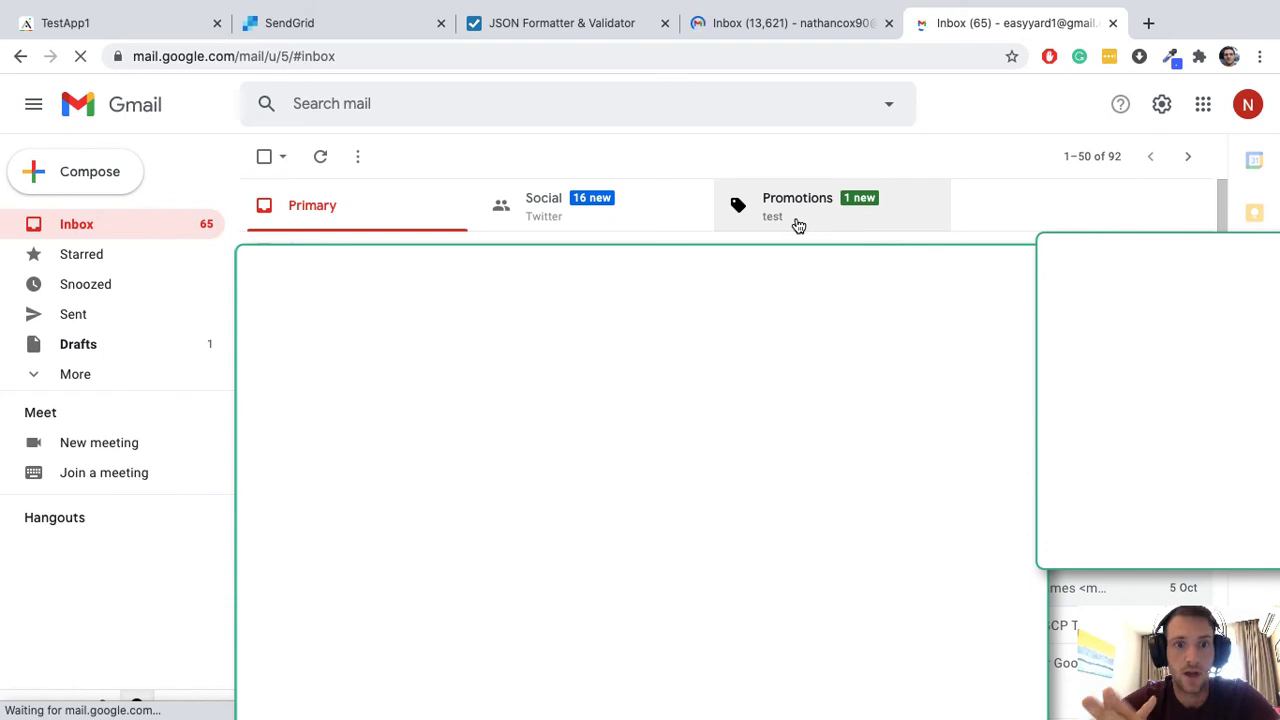
Step: Open the 'Hi this is the subject' email under Promotions and view its Off Grid design
{"action": "left_click", "coordinate": [798, 222]}
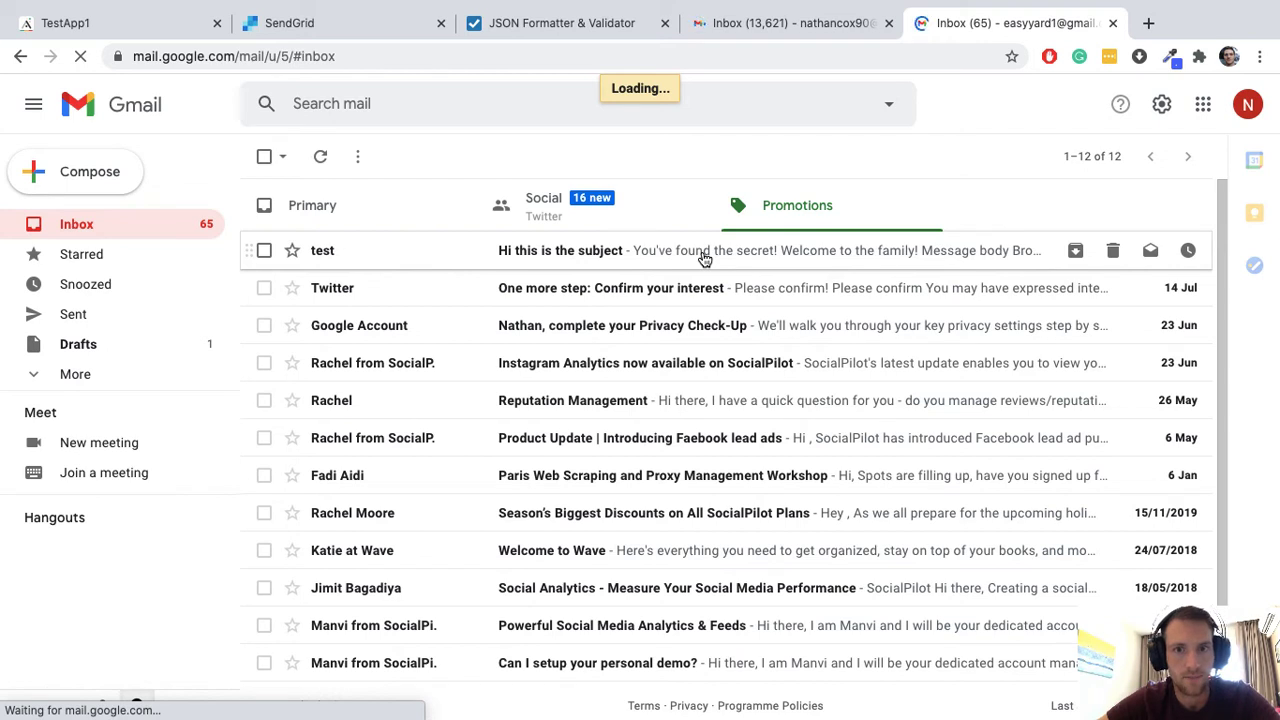
{"action": "left_click", "coordinate": [705, 258]}
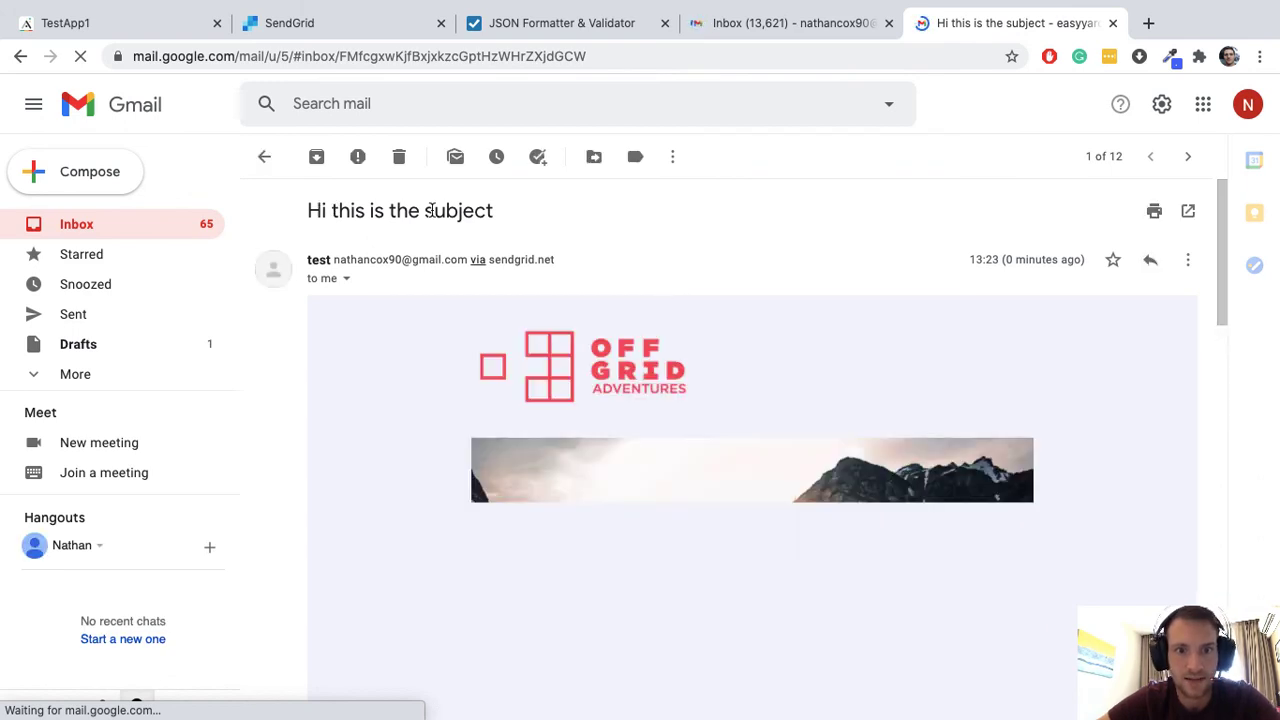
{"action": "scroll", "coordinate": [575, 294], "scroll_direction": "down", "scroll_amount": 5}
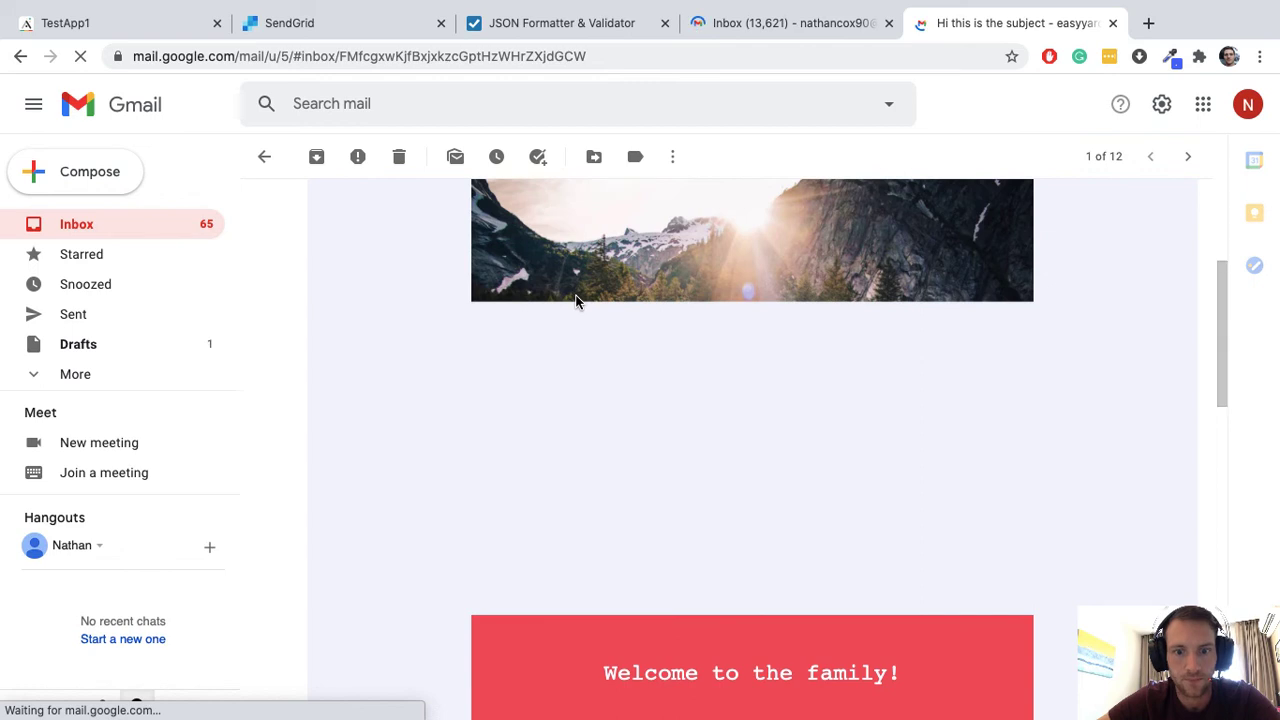
{"action": "scroll", "coordinate": [575, 300], "scroll_direction": "down", "scroll_amount": 2}
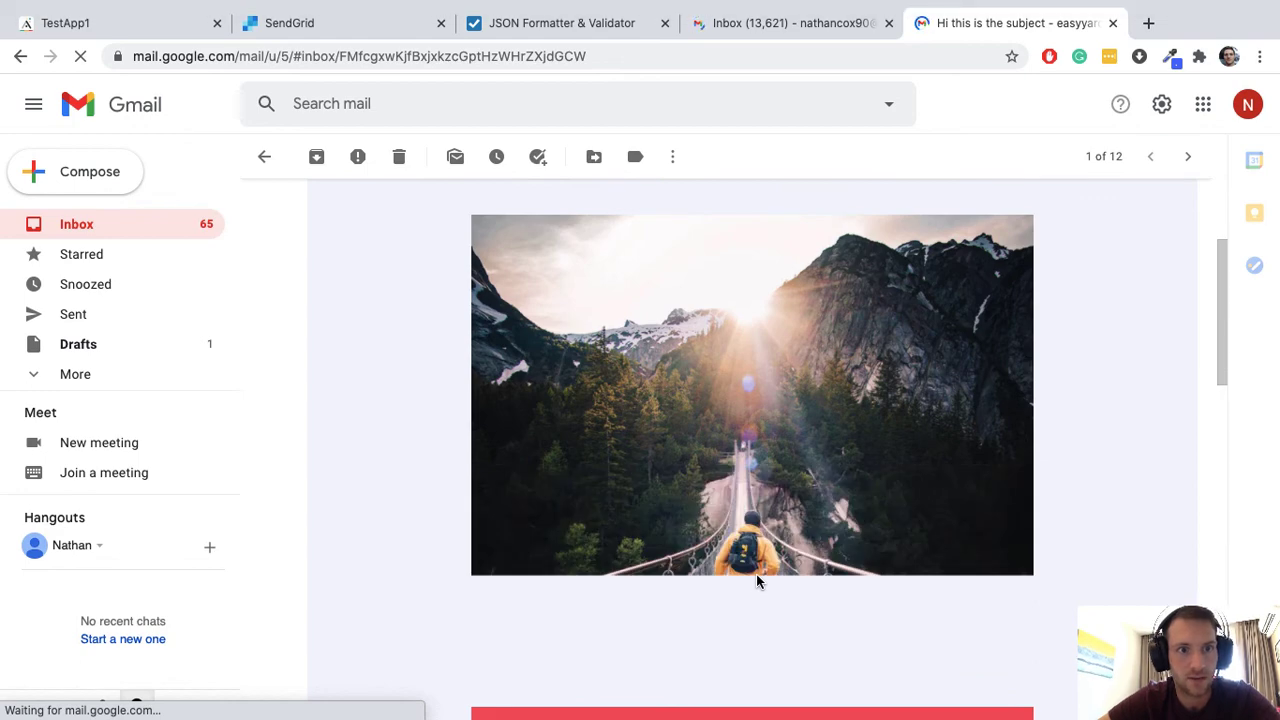
{"action": "left_click", "coordinate": [75, 23]}
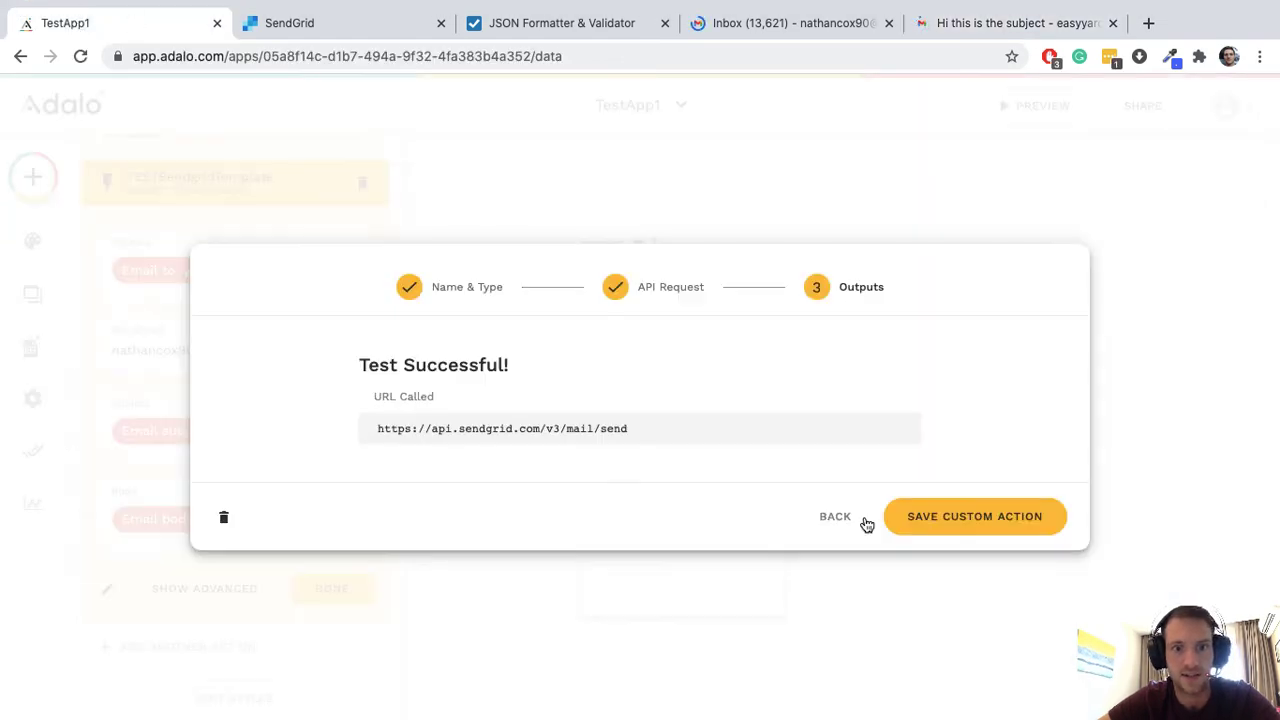
Step: Save the TESTSendgridTemplate custom action and launch the app preview
{"action": "left_click", "coordinate": [975, 522]}
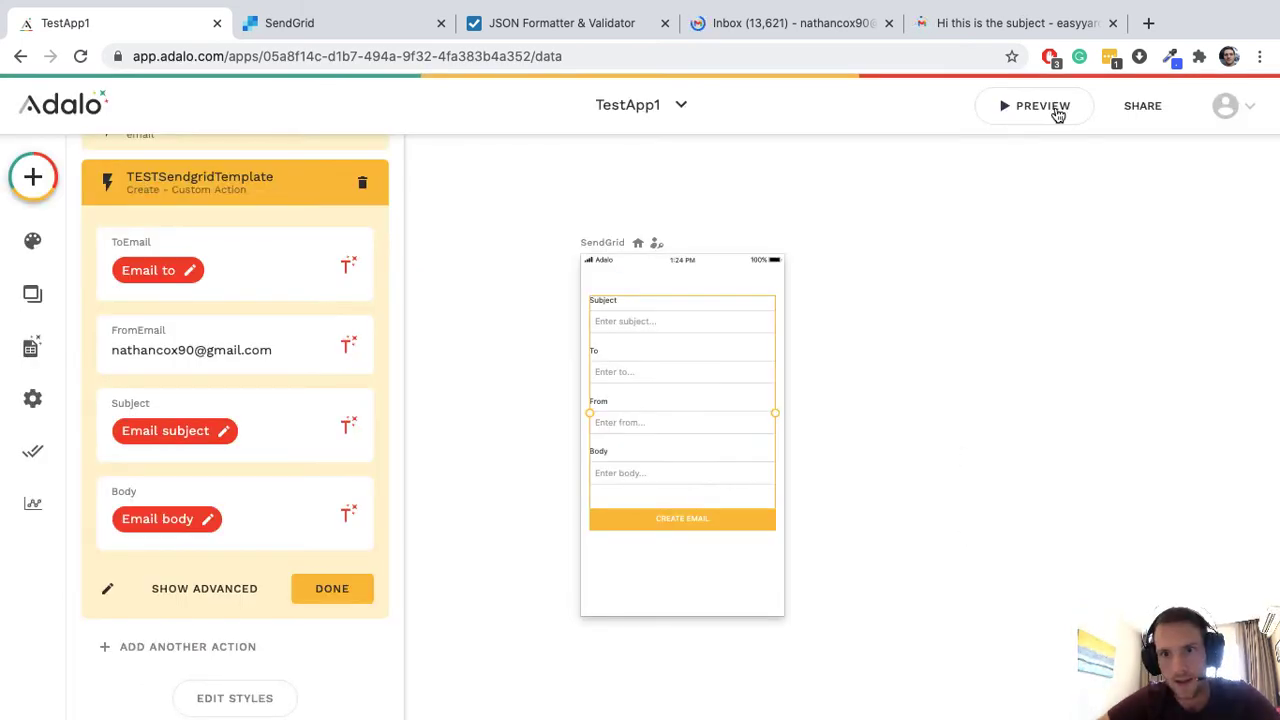
{"action": "left_click", "coordinate": [1054, 111]}
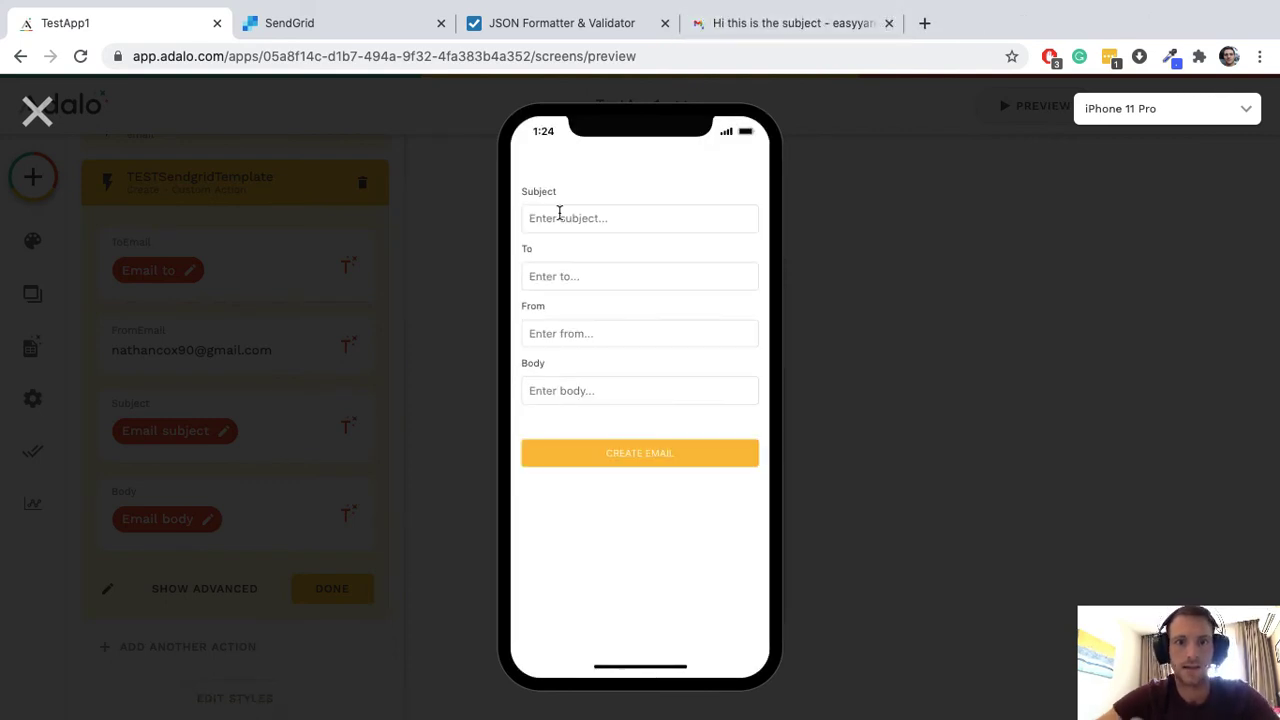
Step: Submit the preview form with subject 'Testing Sendgrid dynamic templates', recipient, sender addresses and body text
{"action": "left_click", "coordinate": [559, 216]}
{"action": "type", "text": "T"}
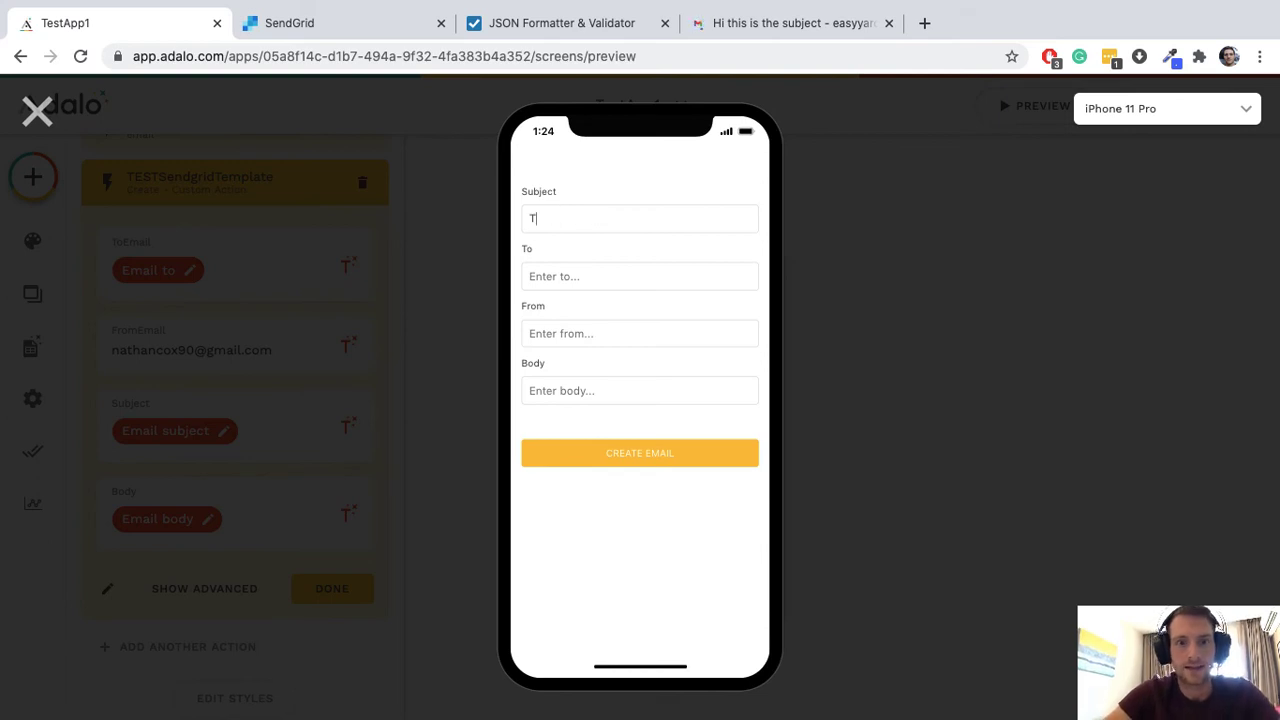
{"action": "type", "text": "esting "}
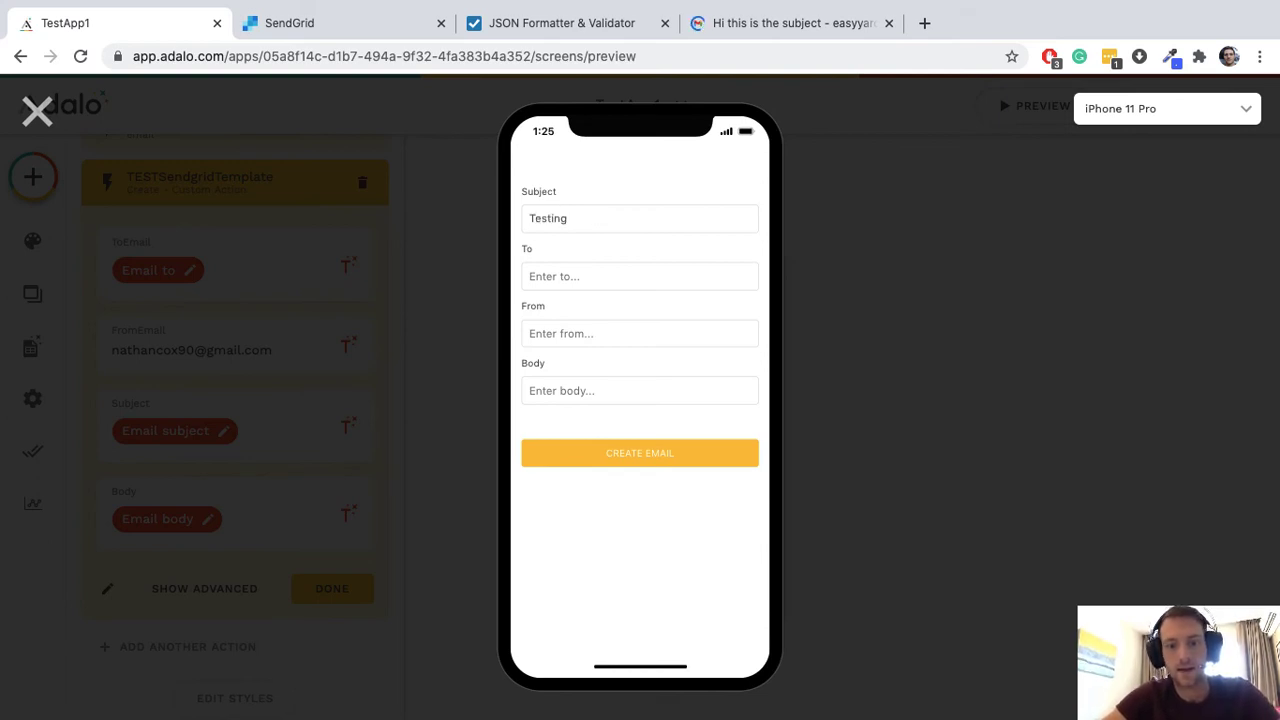
{"action": "type", "text": "Sendgrid "}
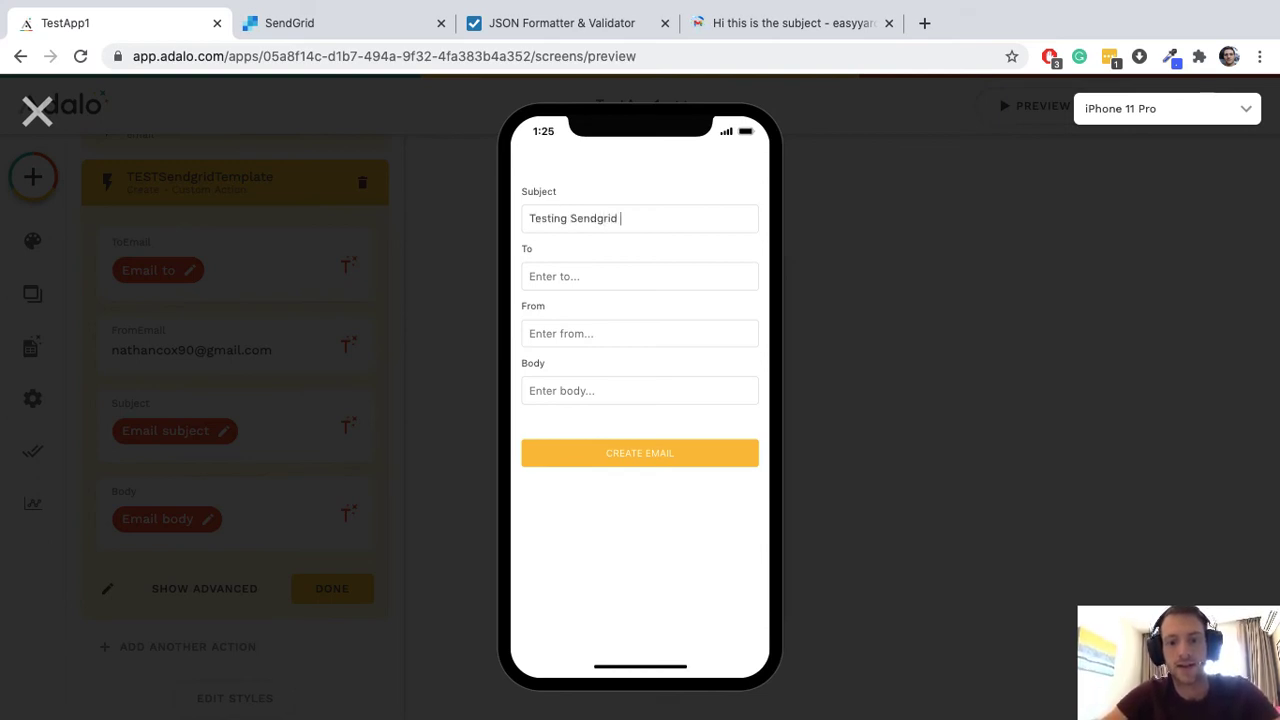
{"action": "type", "text": "dynamic templates"}
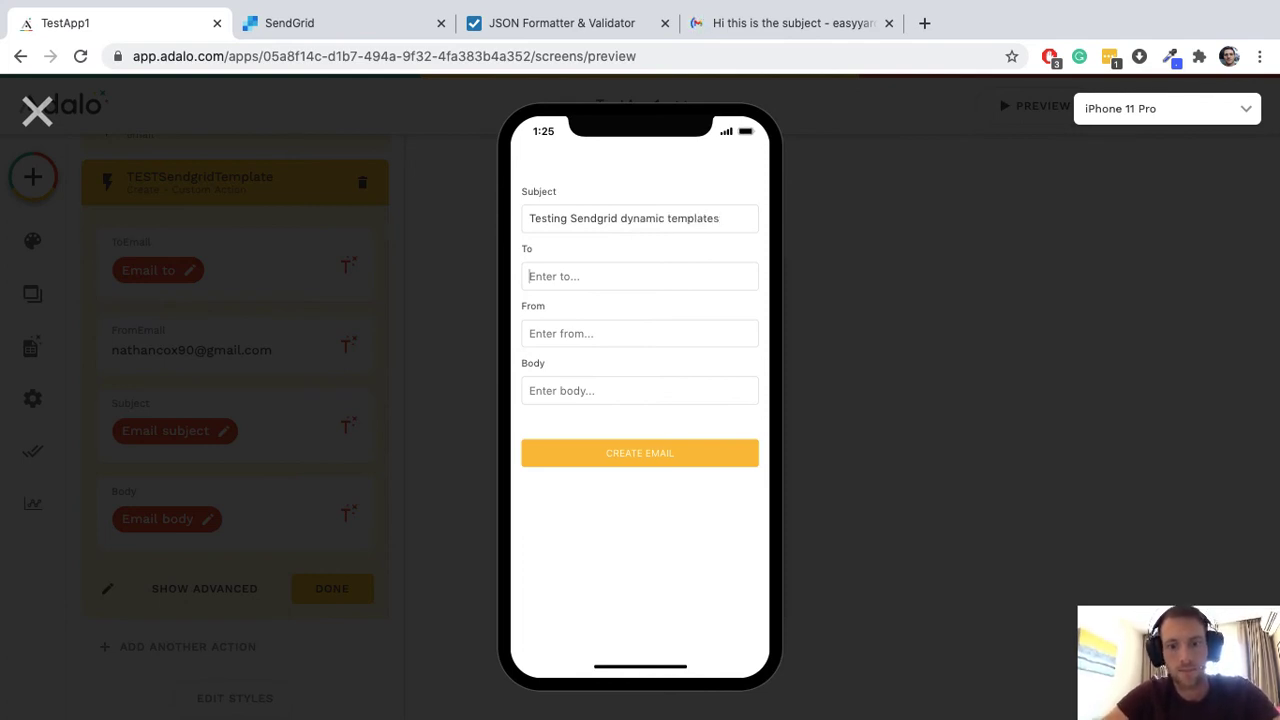
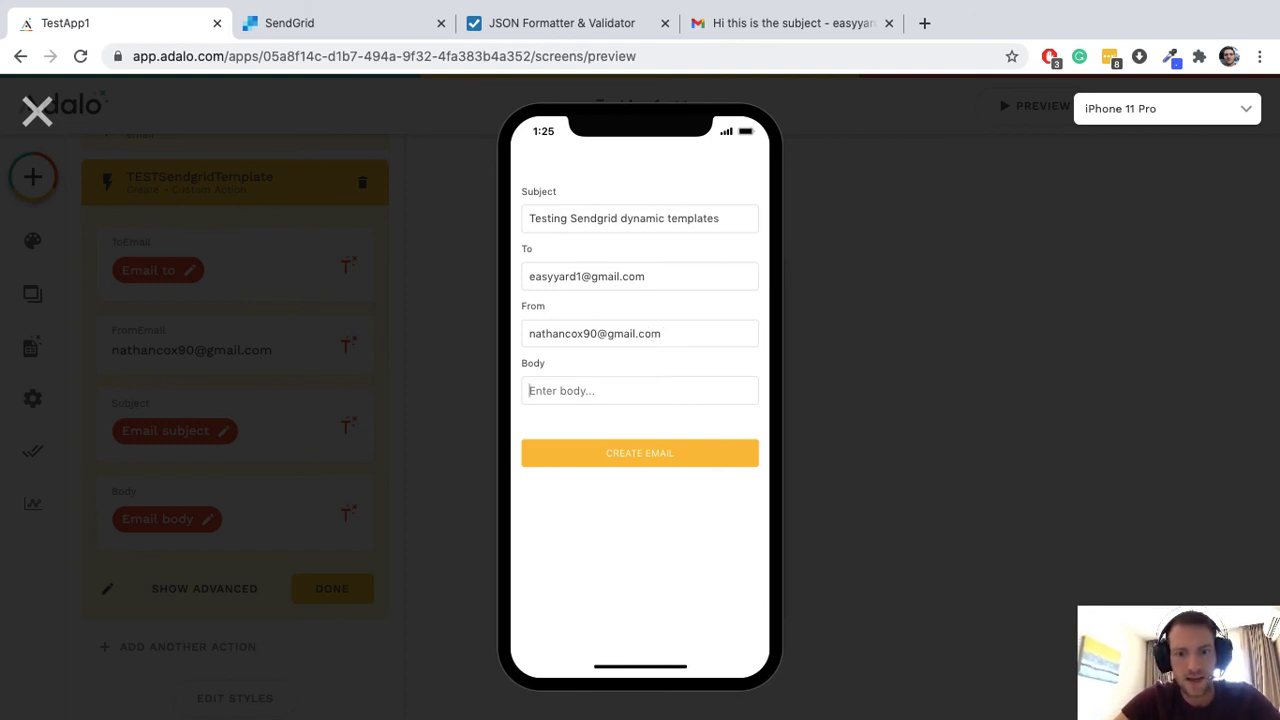
{"action": "type", "text": "This email is to"}
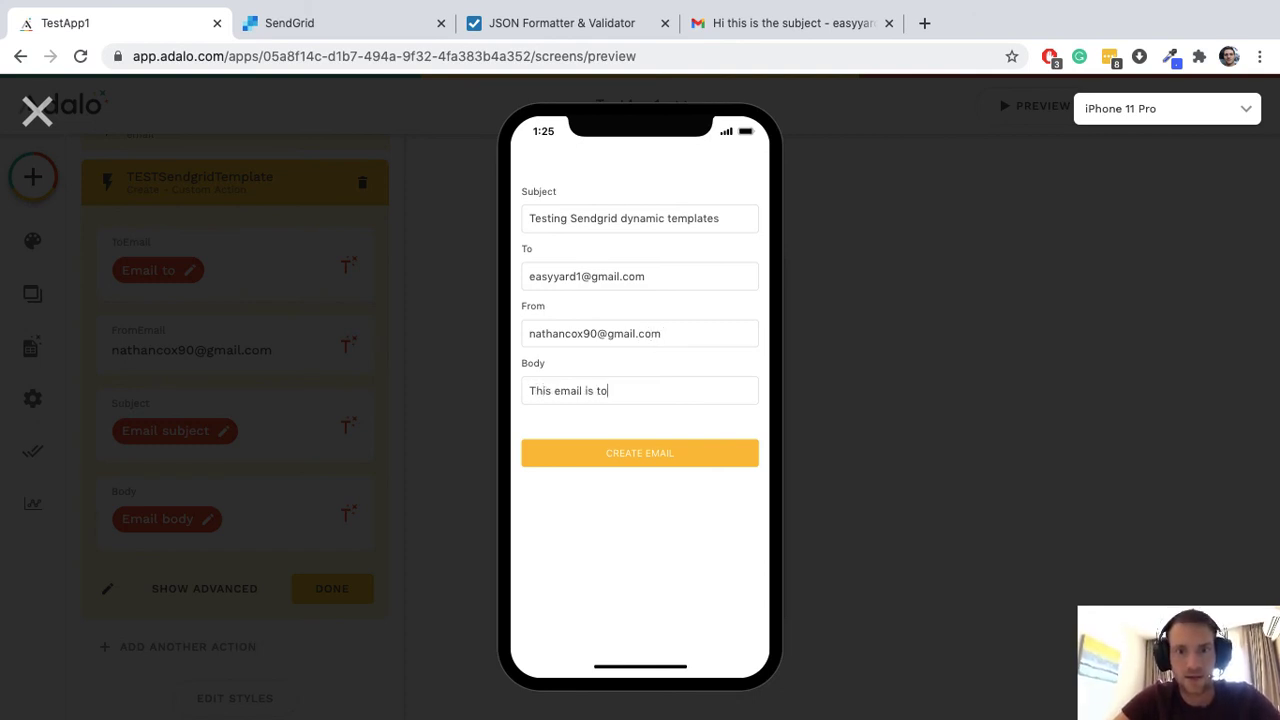
{"action": "type", "text": " test d"}
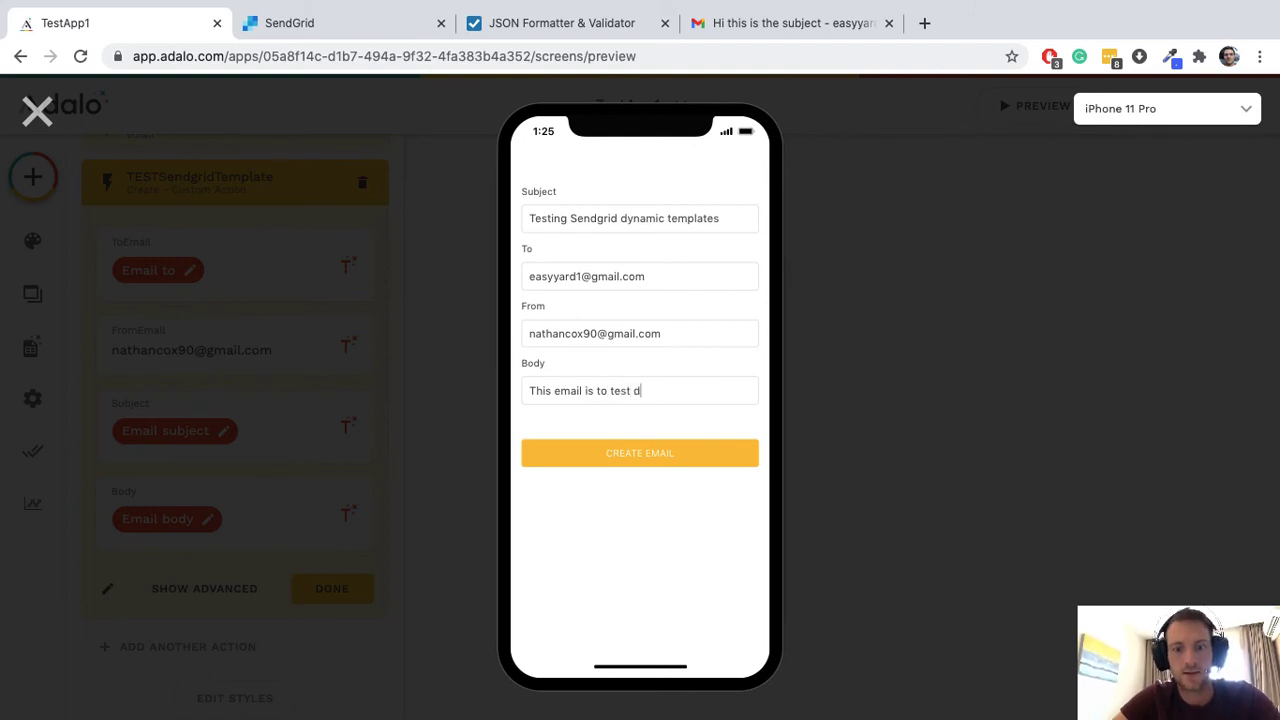
{"action": "type", "text": "ynamic templates"}
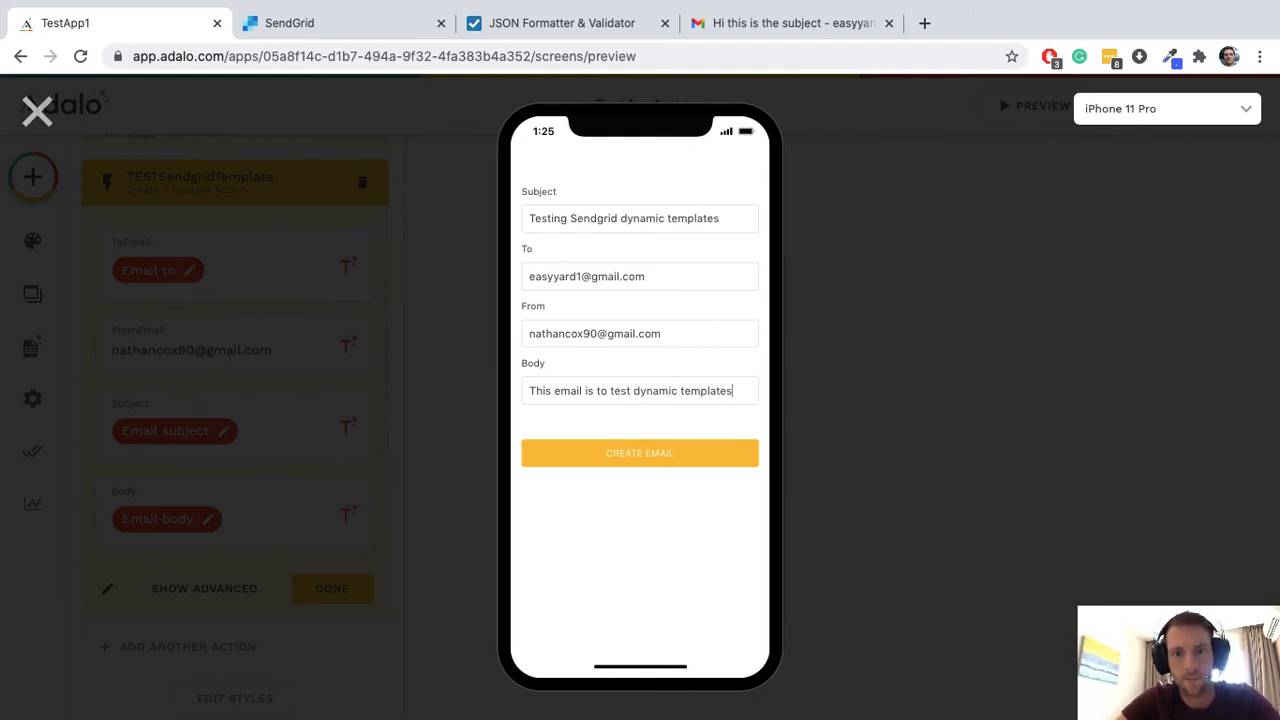
{"action": "type", "text": " on SendGrid"}
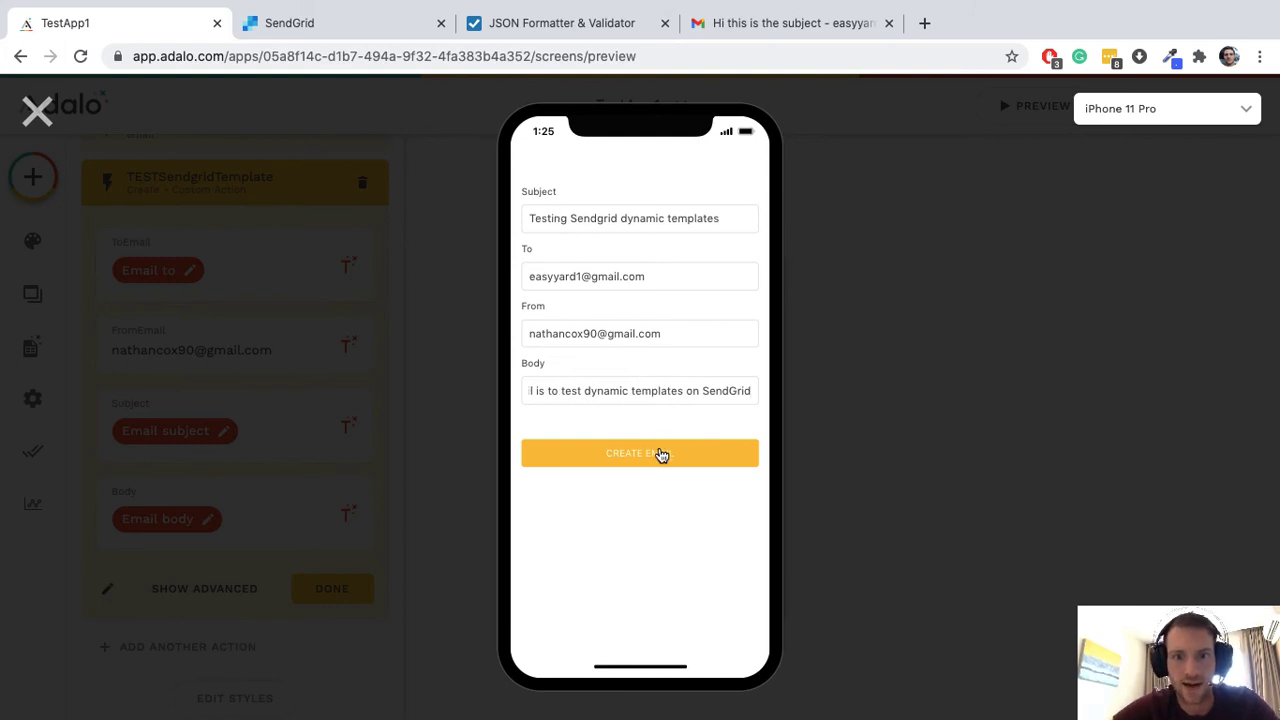
{"action": "left_click", "coordinate": [659, 452]}
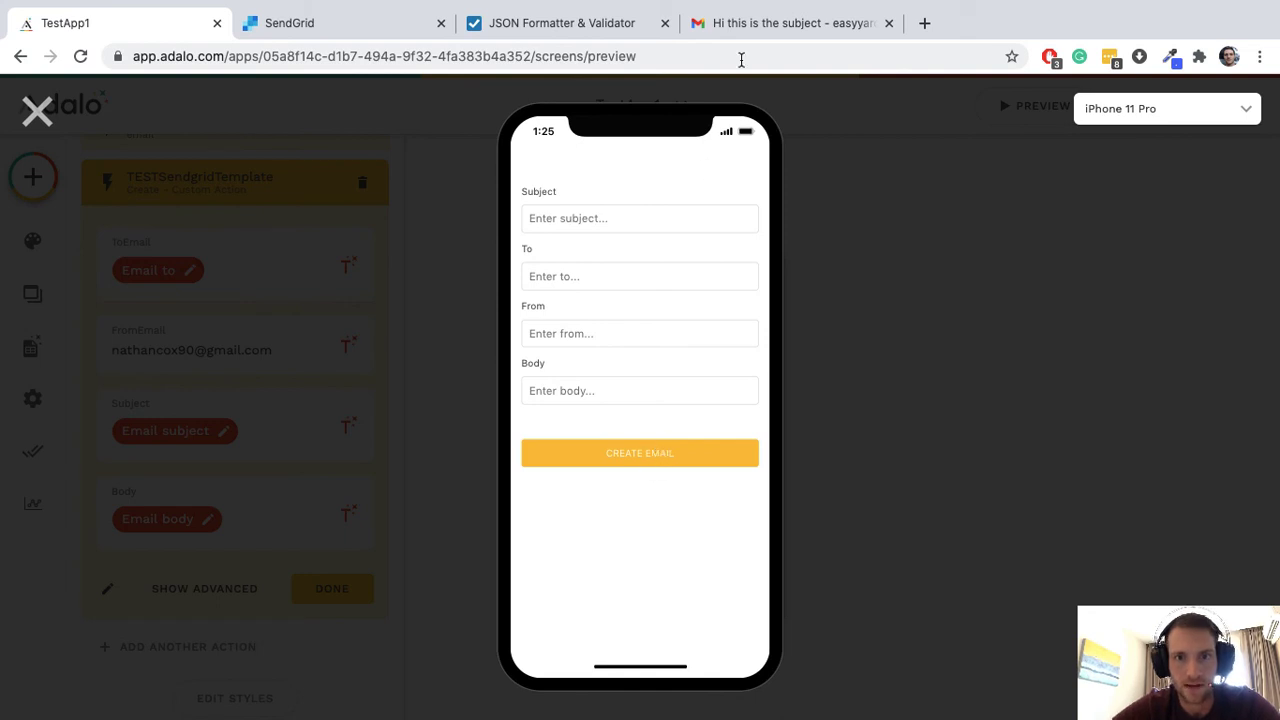
{"action": "left_click", "coordinate": [755, 30]}
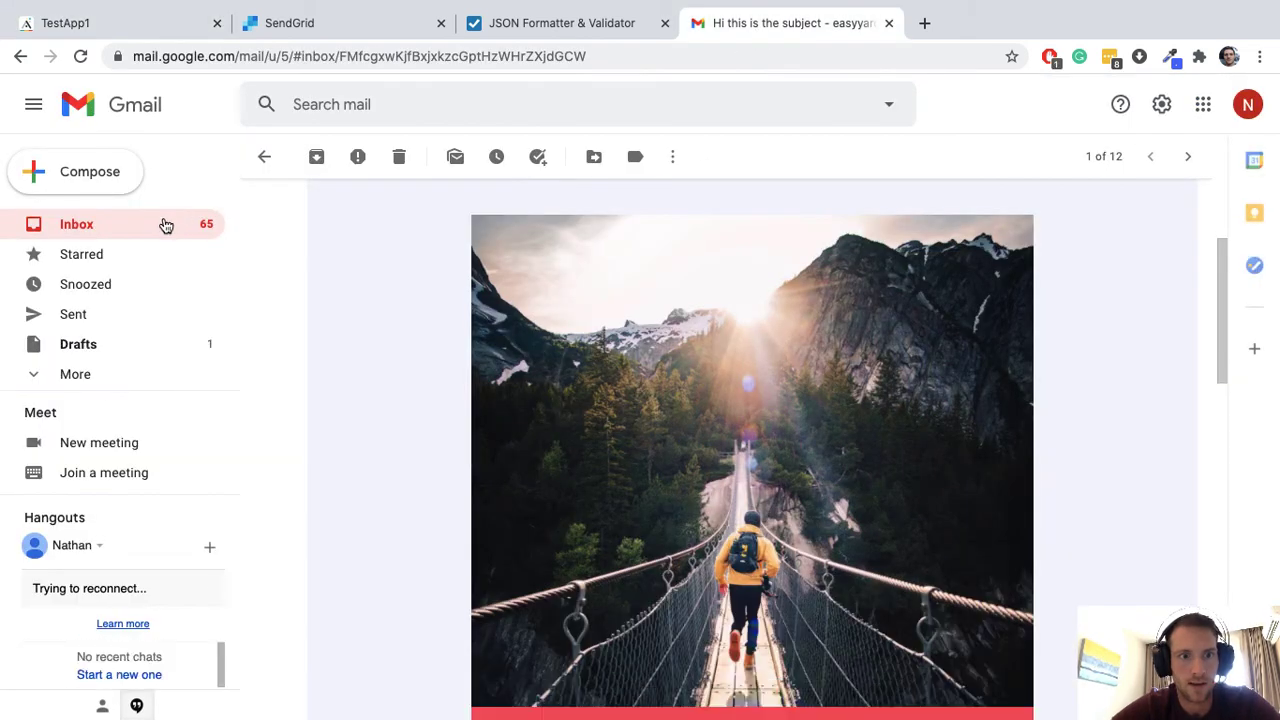
Step: Open the 'Testing Sendgrid dynamic templates' email and scroll through its Off Grid Adventures design
{"action": "left_click", "coordinate": [164, 225]}
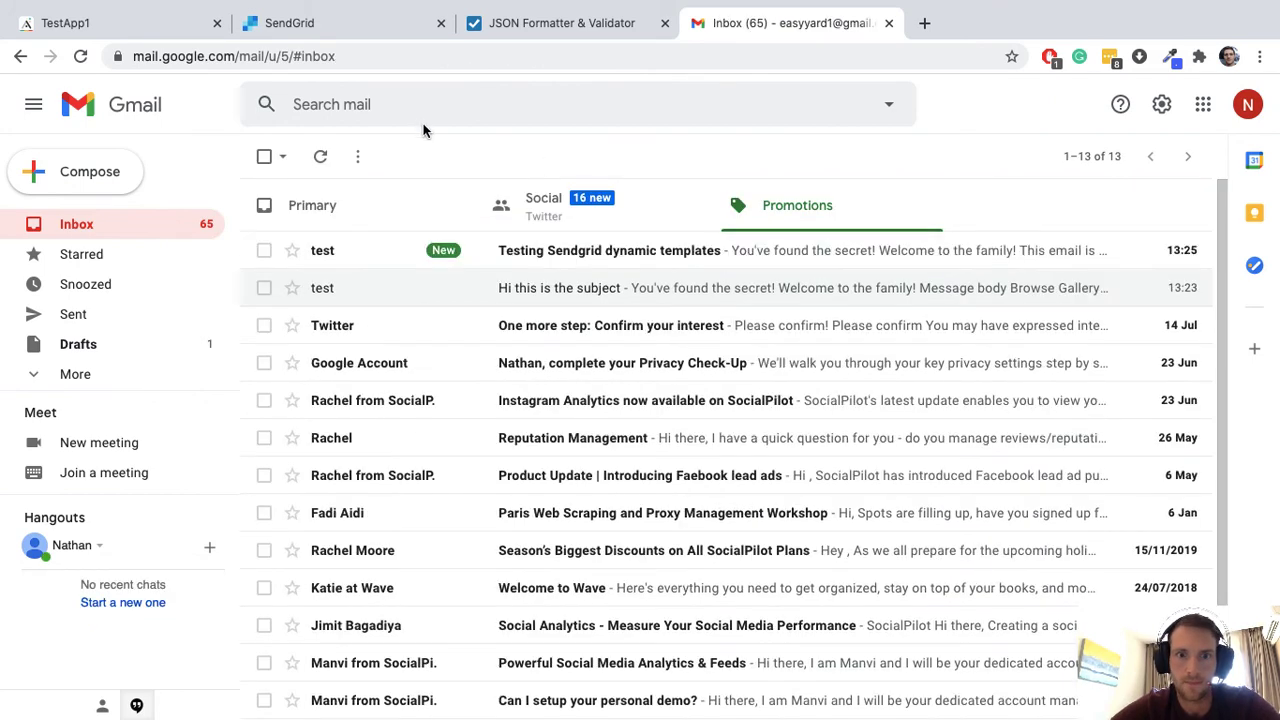
{"action": "left_click", "coordinate": [688, 245]}
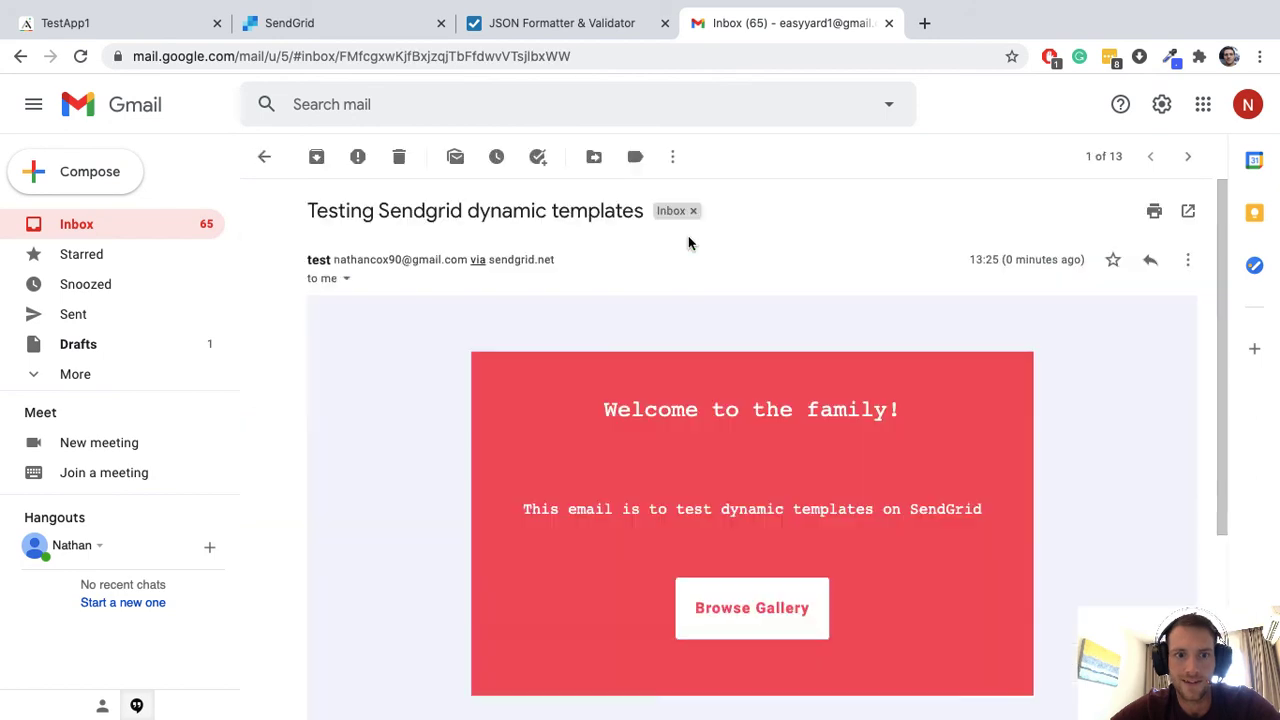
{"action": "scroll", "coordinate": [935, 390], "scroll_direction": "down", "scroll_amount": 10}
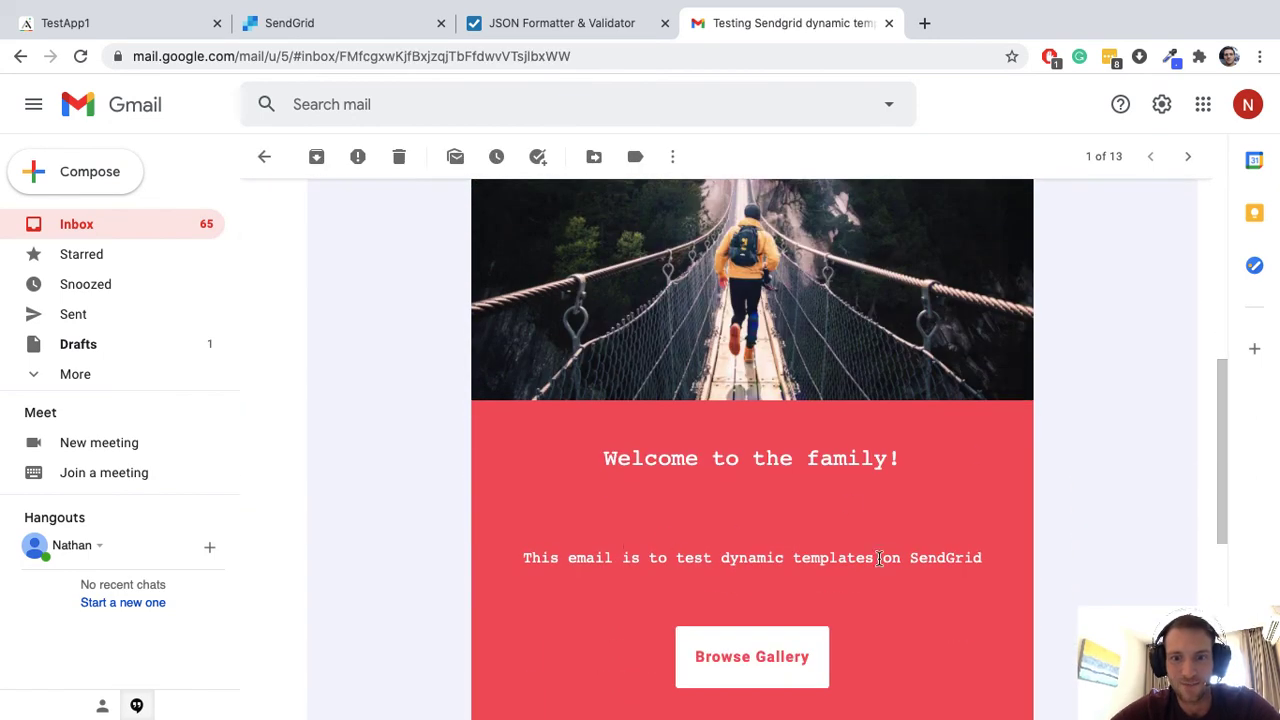
{"action": "scroll", "coordinate": [877, 557], "scroll_direction": "down", "scroll_amount": 5}
{"action": "scroll", "coordinate": [972, 466], "scroll_direction": "up", "scroll_amount": 1}
{"action": "scroll", "coordinate": [972, 466], "scroll_direction": "up", "scroll_amount": 14}
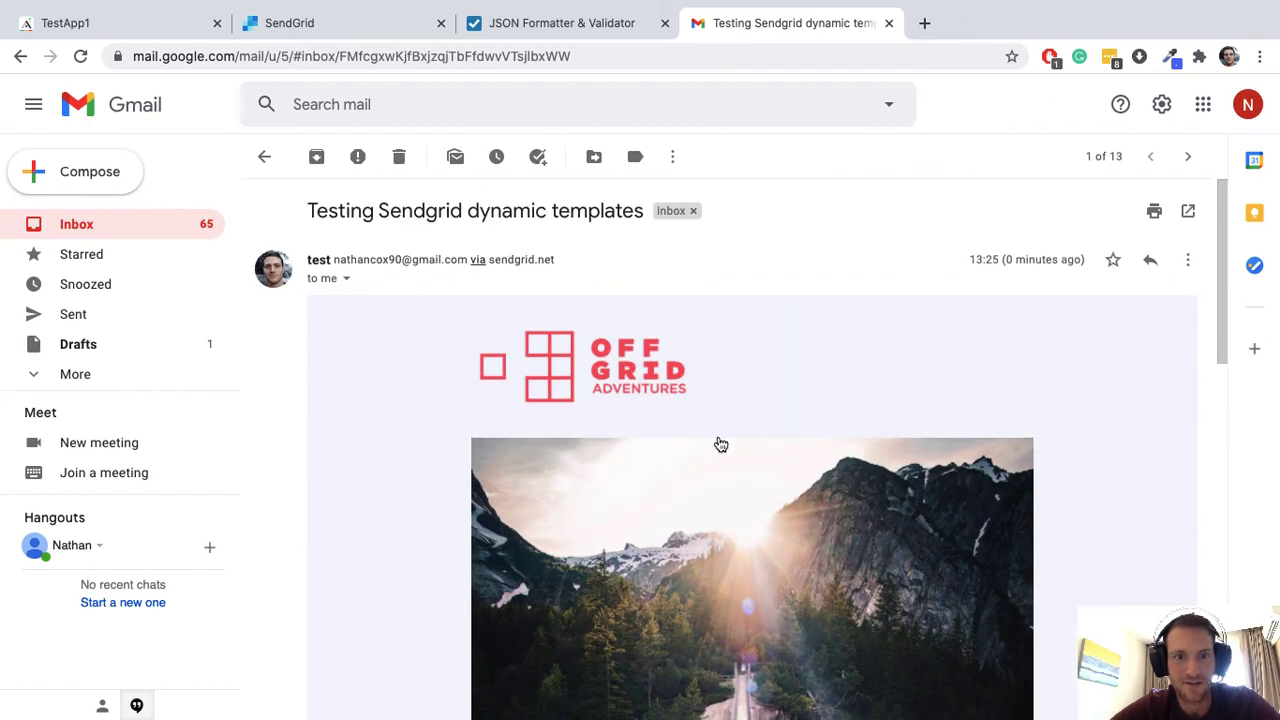
{"action": "scroll", "coordinate": [1090, 477], "scroll_direction": "down", "scroll_amount": 14}
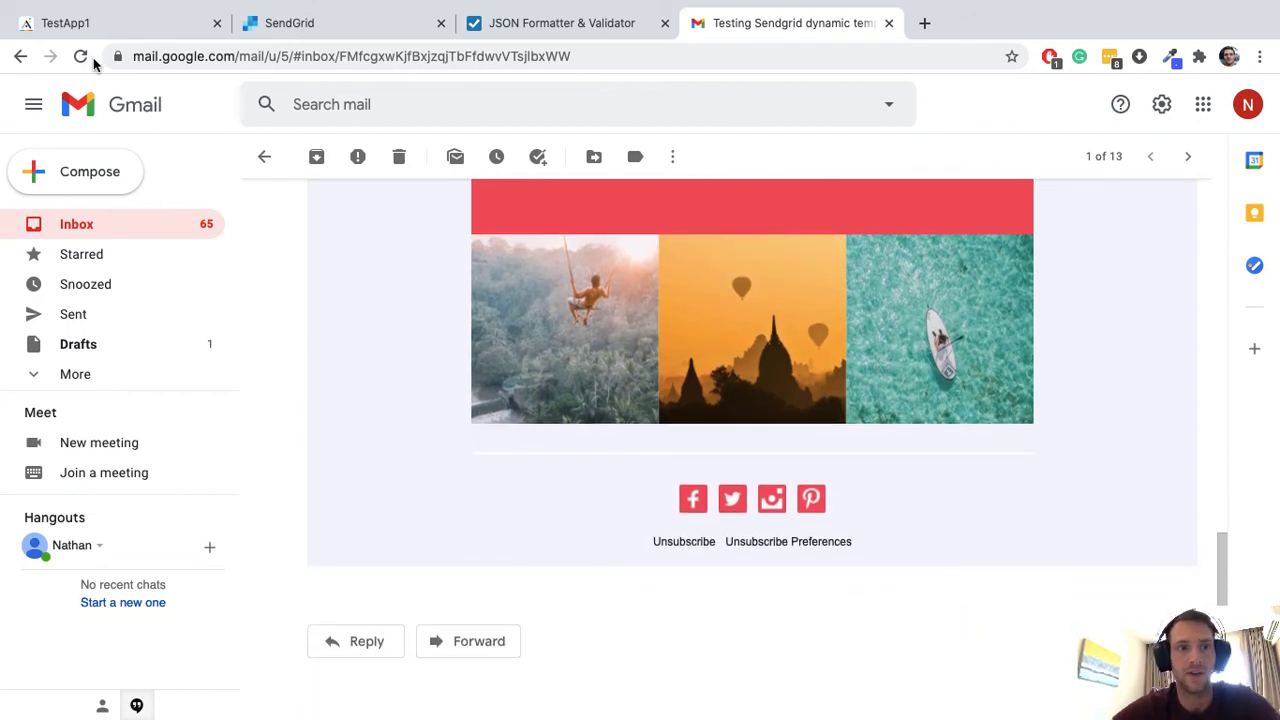
{"action": "key", "text": "Home"}
{"action": "scroll", "coordinate": [429, 273], "scroll_direction": "down", "scroll_amount": 8}
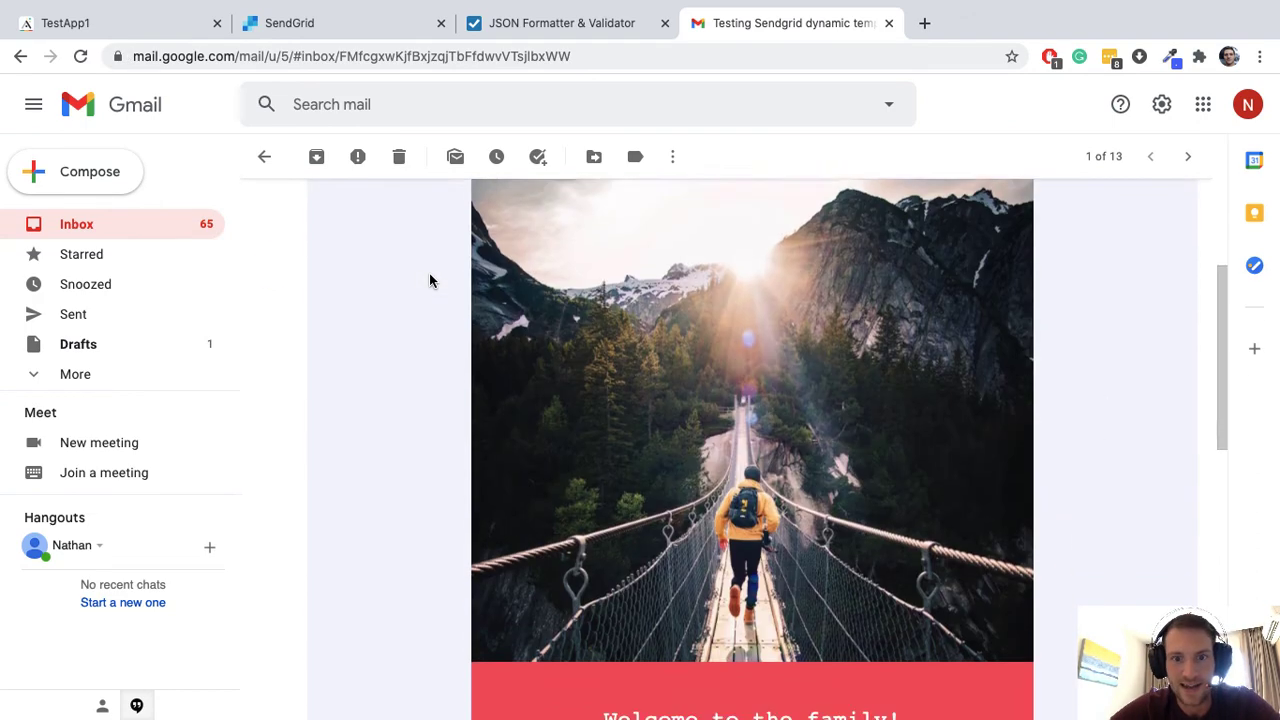
{"action": "scroll", "coordinate": [1065, 520], "scroll_direction": "down", "scroll_amount": 2}
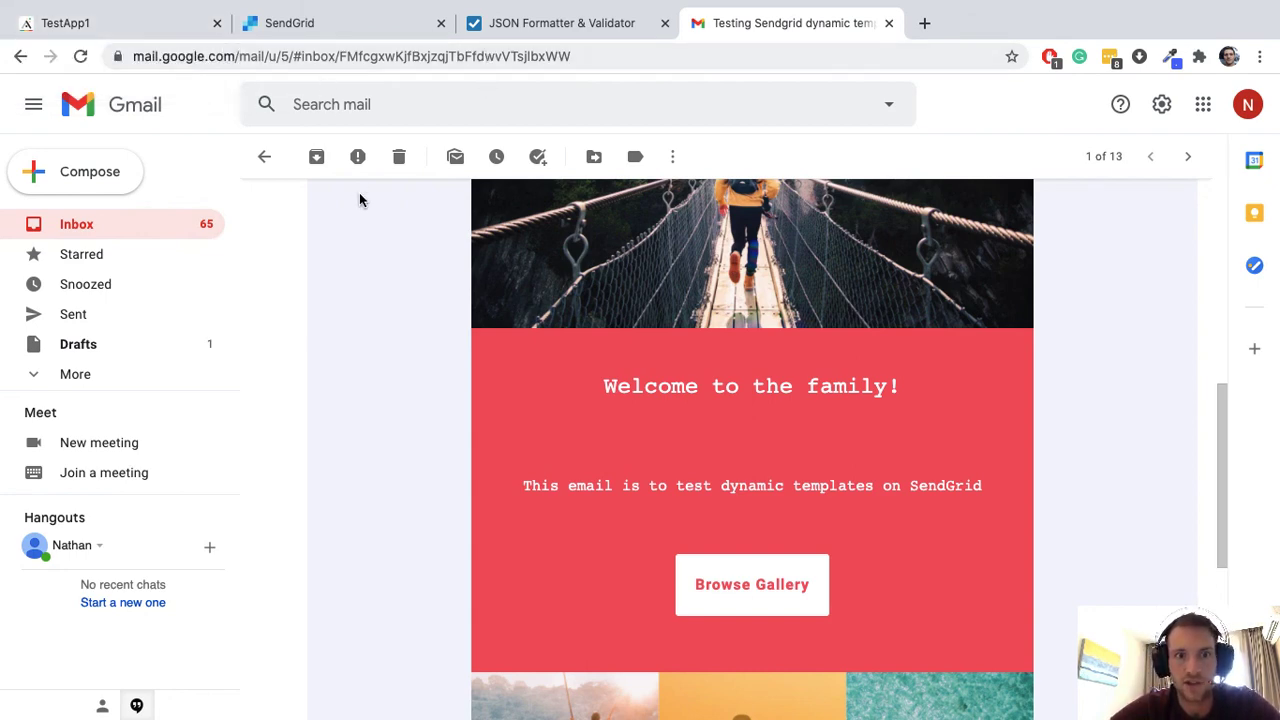
Step: Close the Adalo app preview and bring up the JSON Formatter page
{"action": "left_click", "coordinate": [143, 30]}
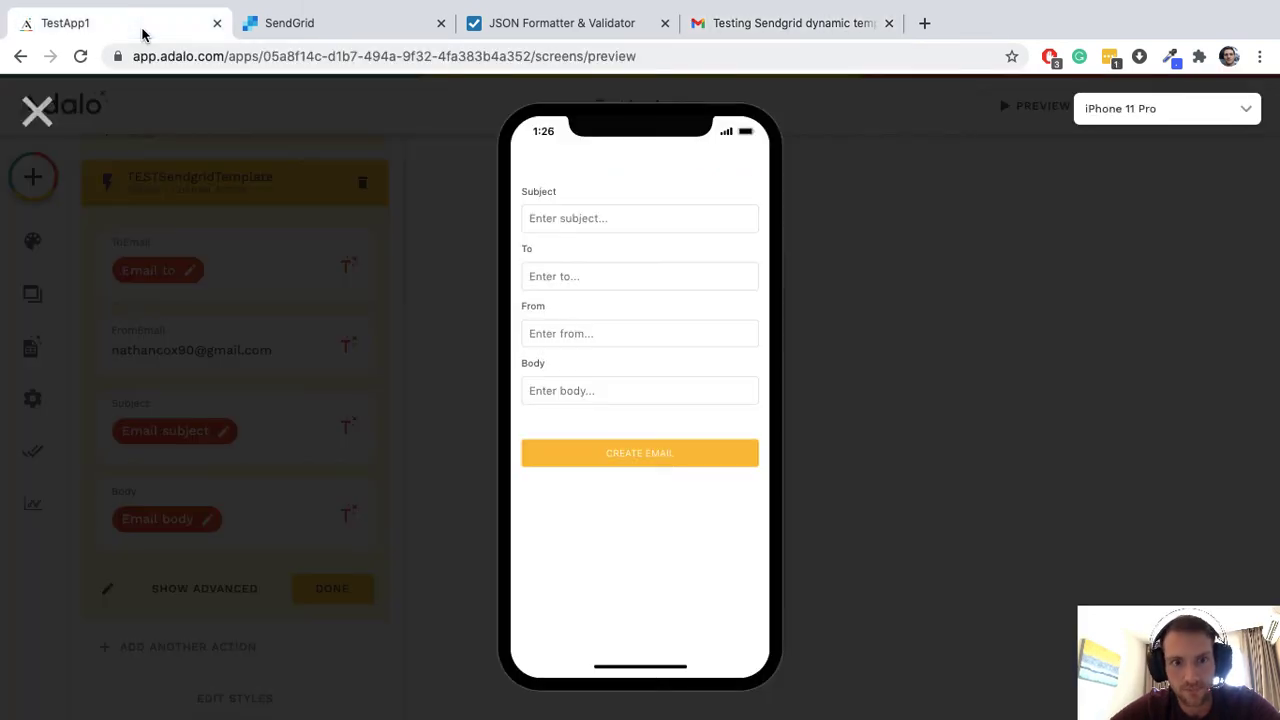
{"action": "left_click", "coordinate": [30, 111]}
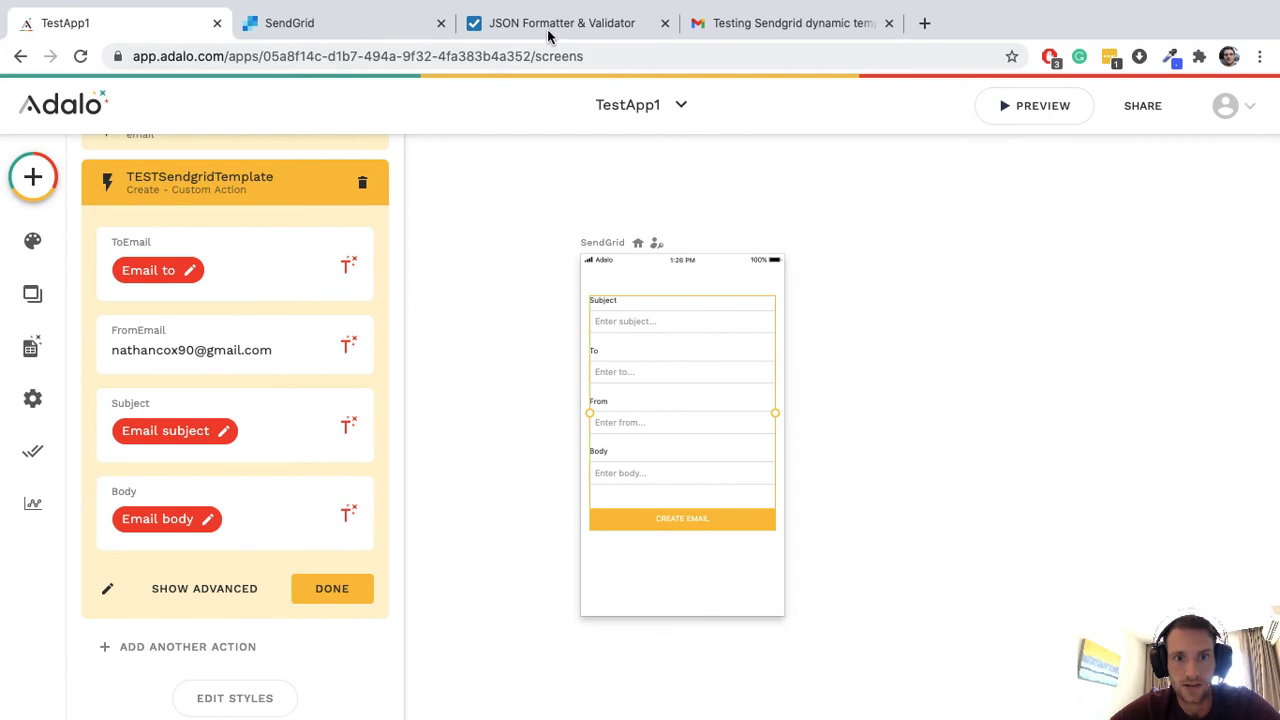
{"action": "left_click", "coordinate": [551, 34]}
Step: Highlight the dynamic_template_data block with name 'John' in the formatted JSON
{"action": "scroll", "coordinate": [538, 308], "scroll_direction": "up", "scroll_amount": 5}
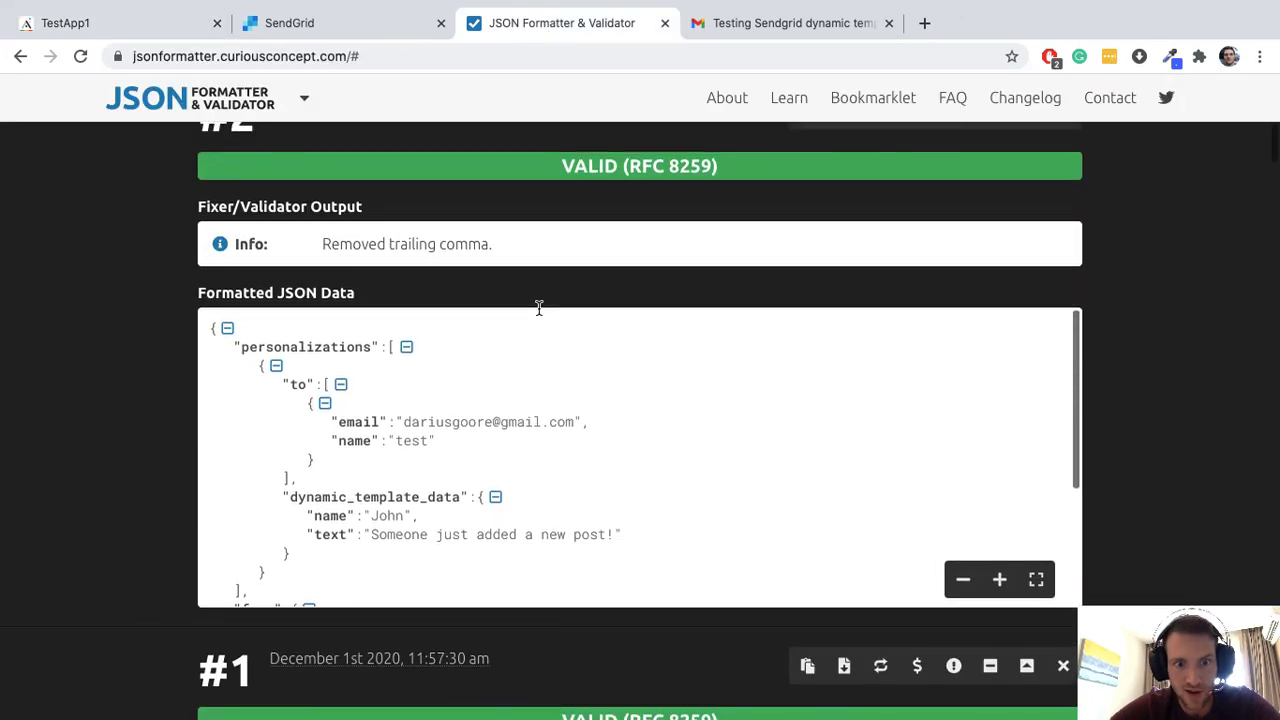
{"action": "scroll", "coordinate": [538, 308], "scroll_direction": "down", "scroll_amount": 3}
{"action": "scroll", "coordinate": [449, 394], "scroll_direction": "up", "scroll_amount": 1}
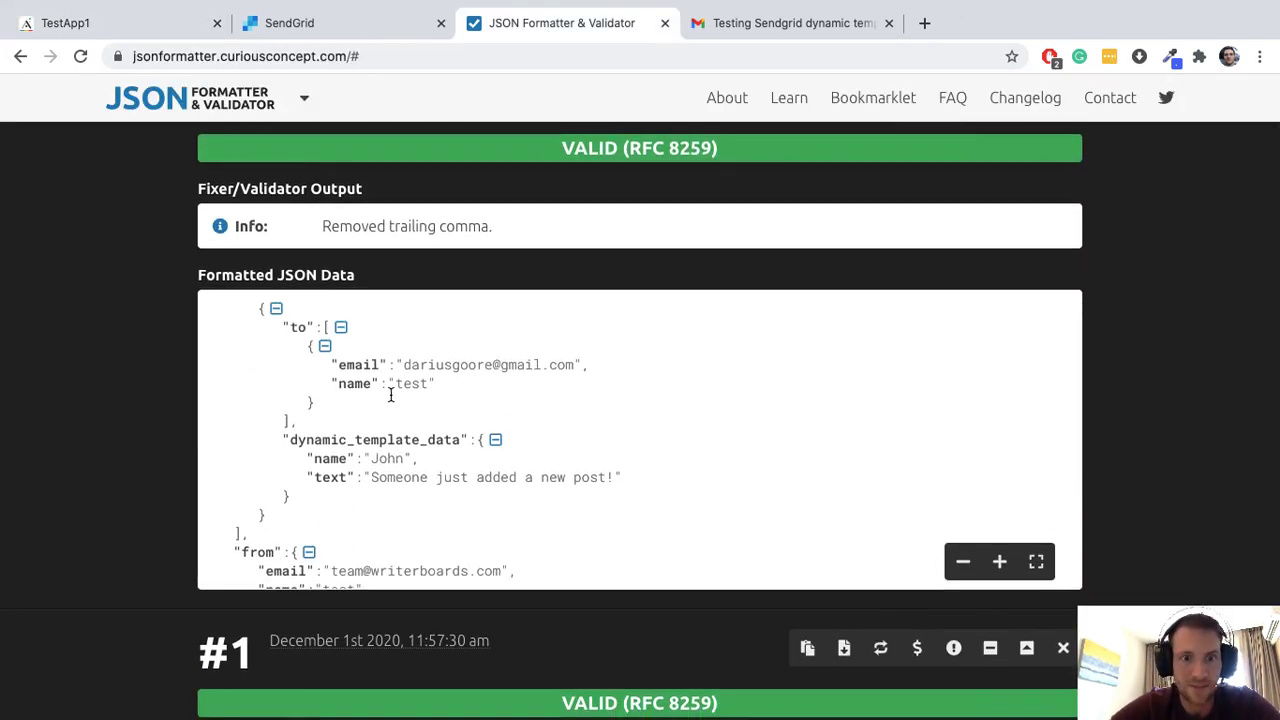
{"action": "scroll", "coordinate": [466, 429], "scroll_direction": "down", "scroll_amount": 3}
{"action": "scroll", "coordinate": [400, 491], "scroll_direction": "down", "scroll_amount": 2}
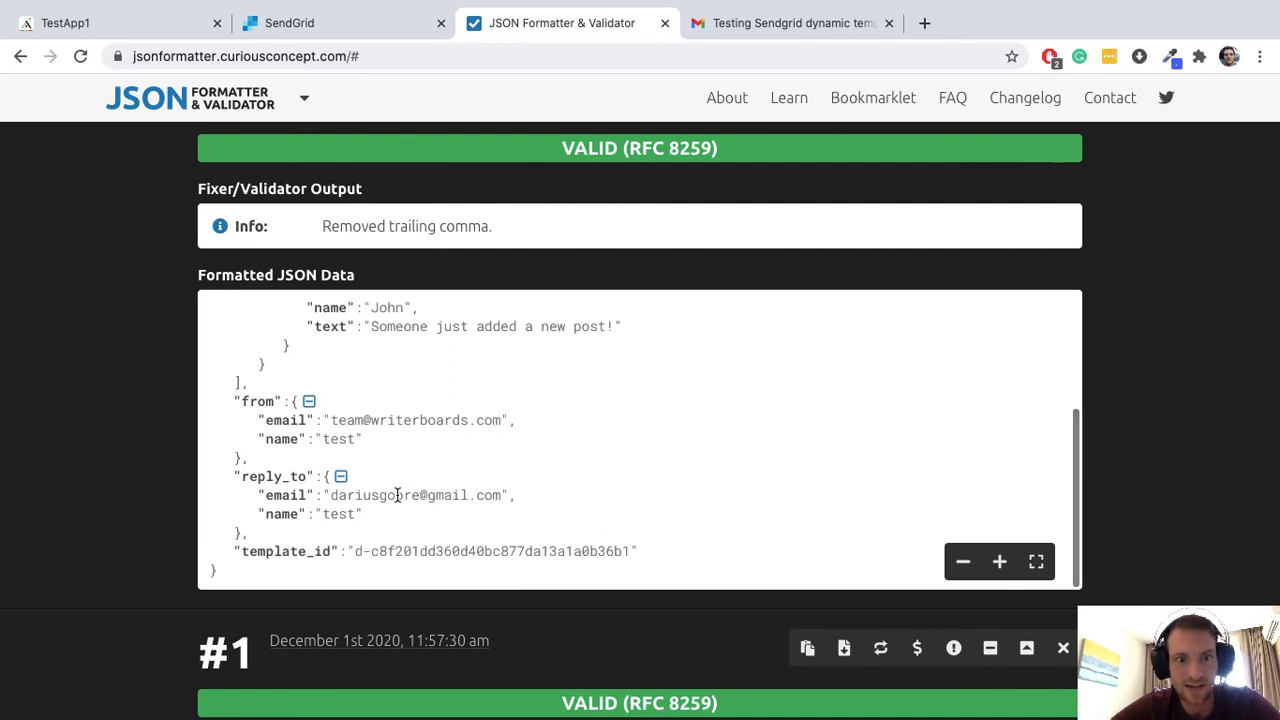
{"action": "scroll", "coordinate": [389, 491], "scroll_direction": "up", "scroll_amount": 5}
{"action": "scroll", "coordinate": [397, 496], "scroll_direction": "down", "scroll_amount": 3}
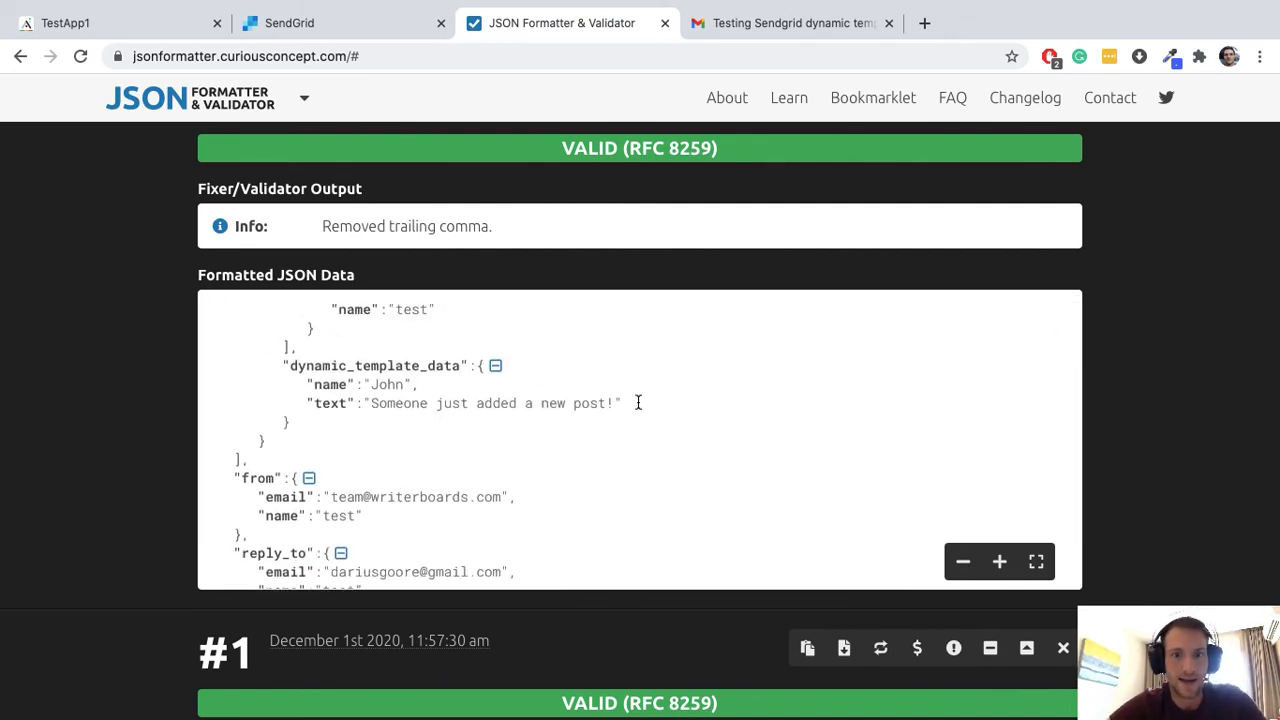
{"action": "left_click_drag", "start_coordinate": [638, 402], "coordinate": [200, 376]}
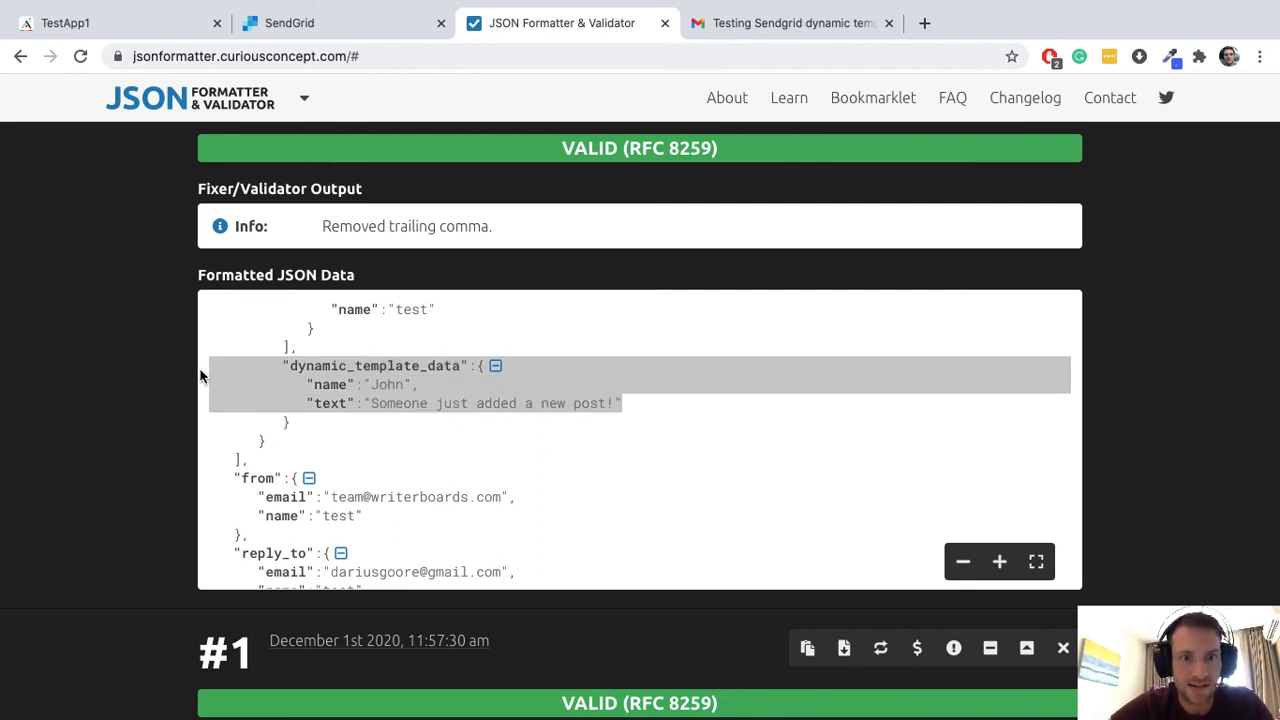